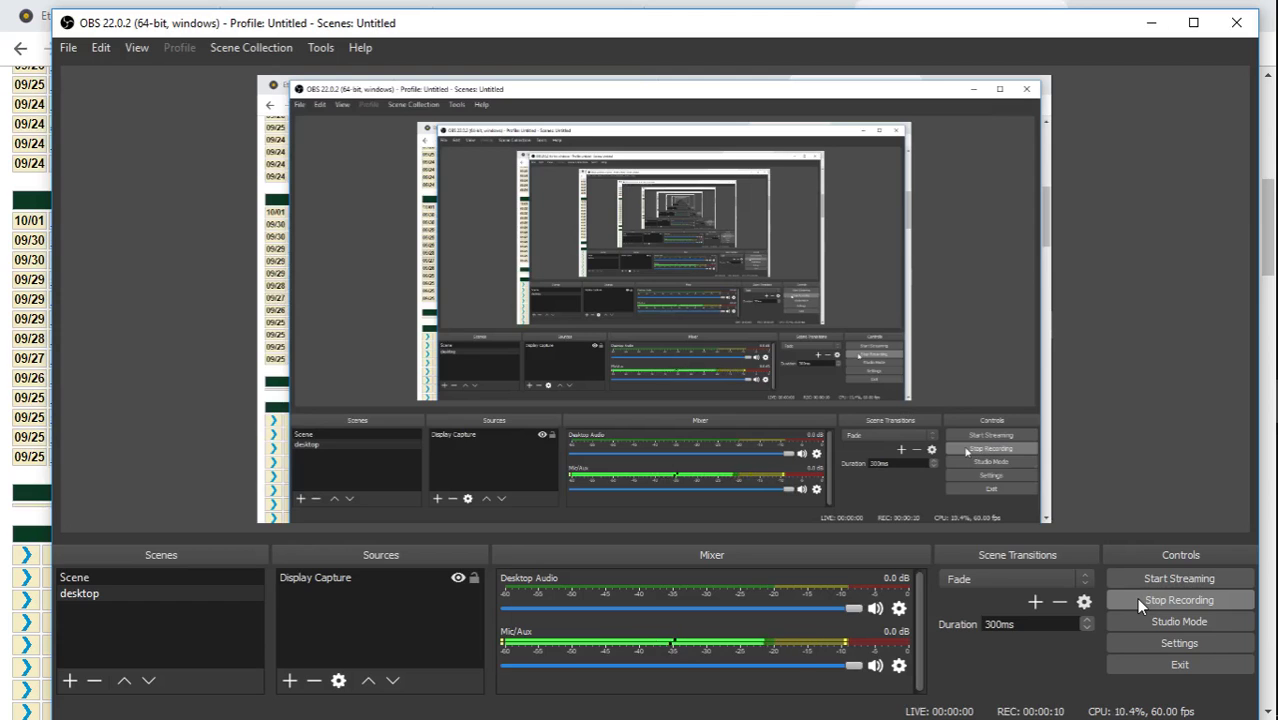
Check the Linux installation outline in Word and open the Ubuntu website's home page in Chrome
{"action": "mouse_move", "coordinate": [1265, 433]}
{"action": "left_click", "coordinate": [1249, 360]}
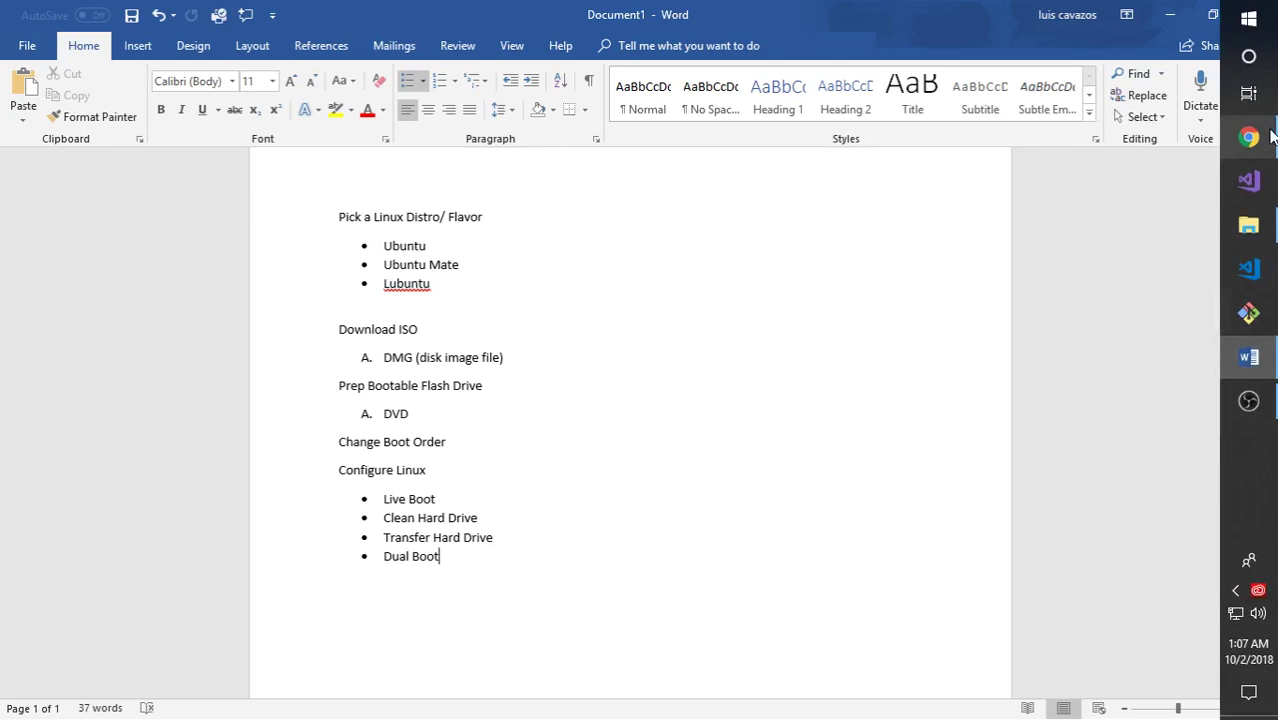
{"action": "left_click", "coordinate": [1248, 138]}
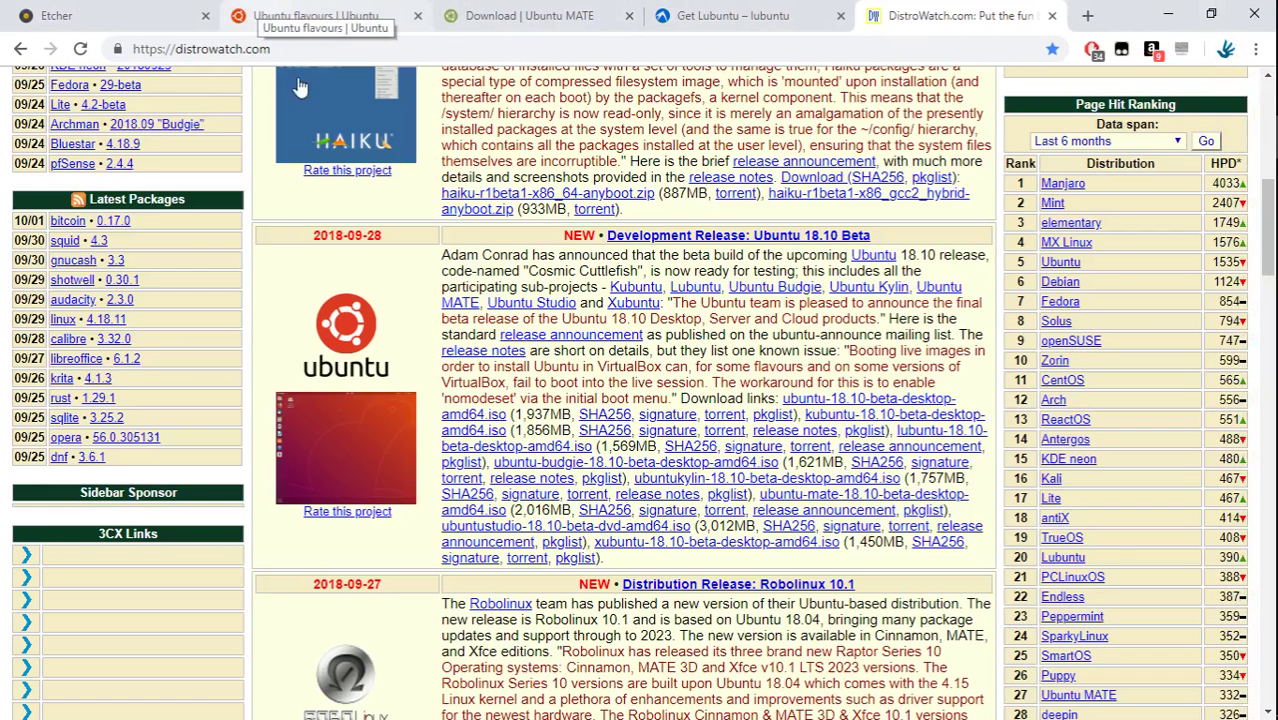
{"action": "left_click", "coordinate": [300, 15]}
{"action": "scroll", "coordinate": [318, 277], "scroll_direction": "up", "scroll_amount": 5}
{"action": "left_click", "coordinate": [212, 165]}
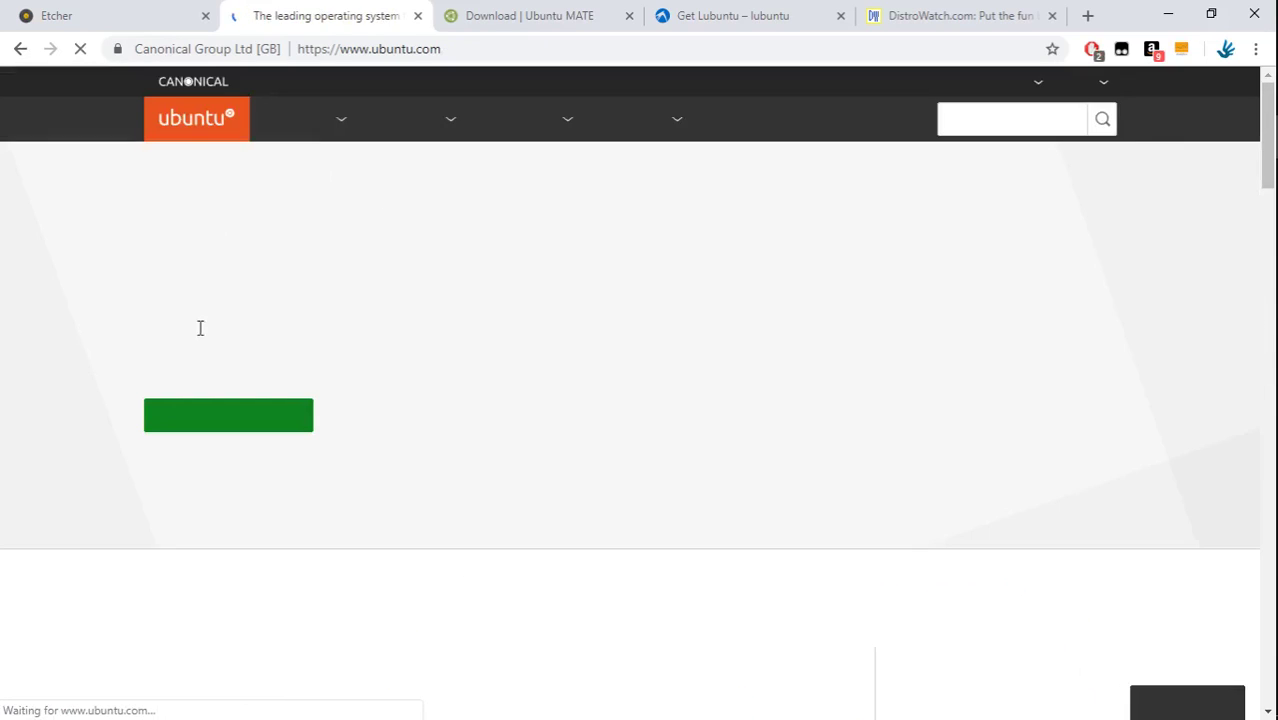
Look over the Ubuntu home page from its banner to the blog news section
{"action": "scroll", "coordinate": [285, 316], "scroll_direction": "down", "scroll_amount": 5}
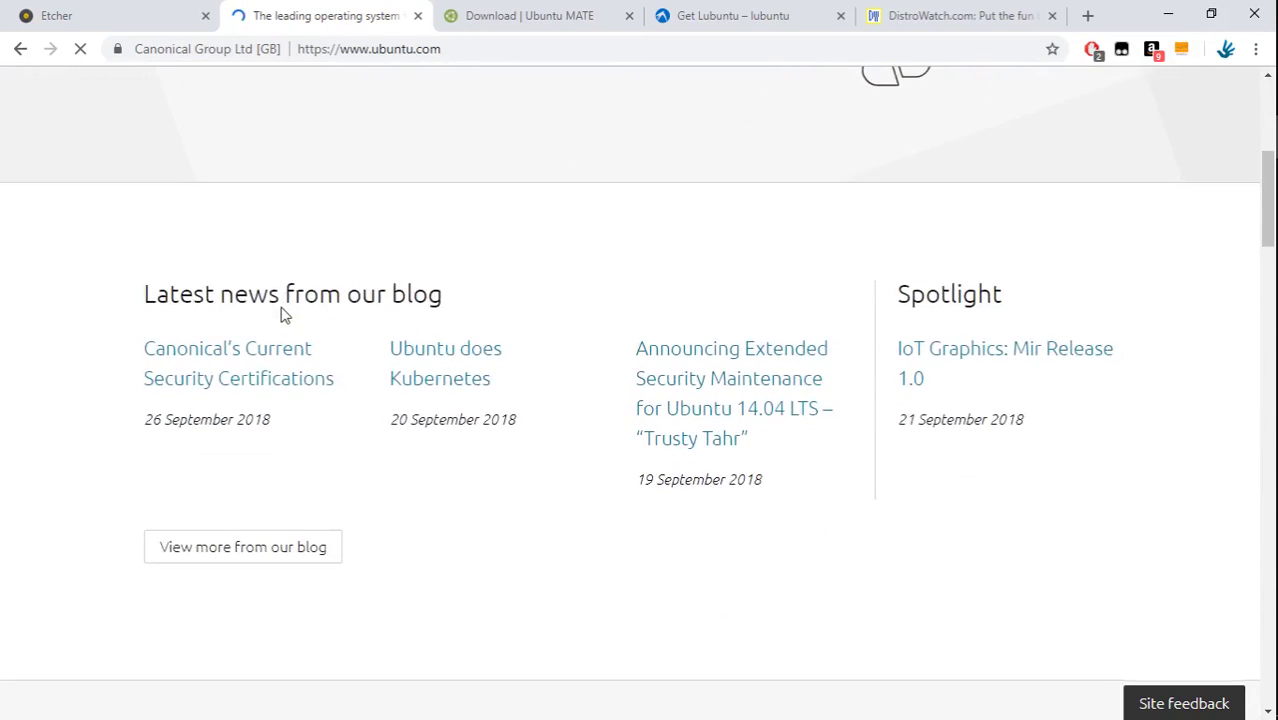
{"action": "scroll", "coordinate": [278, 330], "scroll_direction": "up", "scroll_amount": 5}
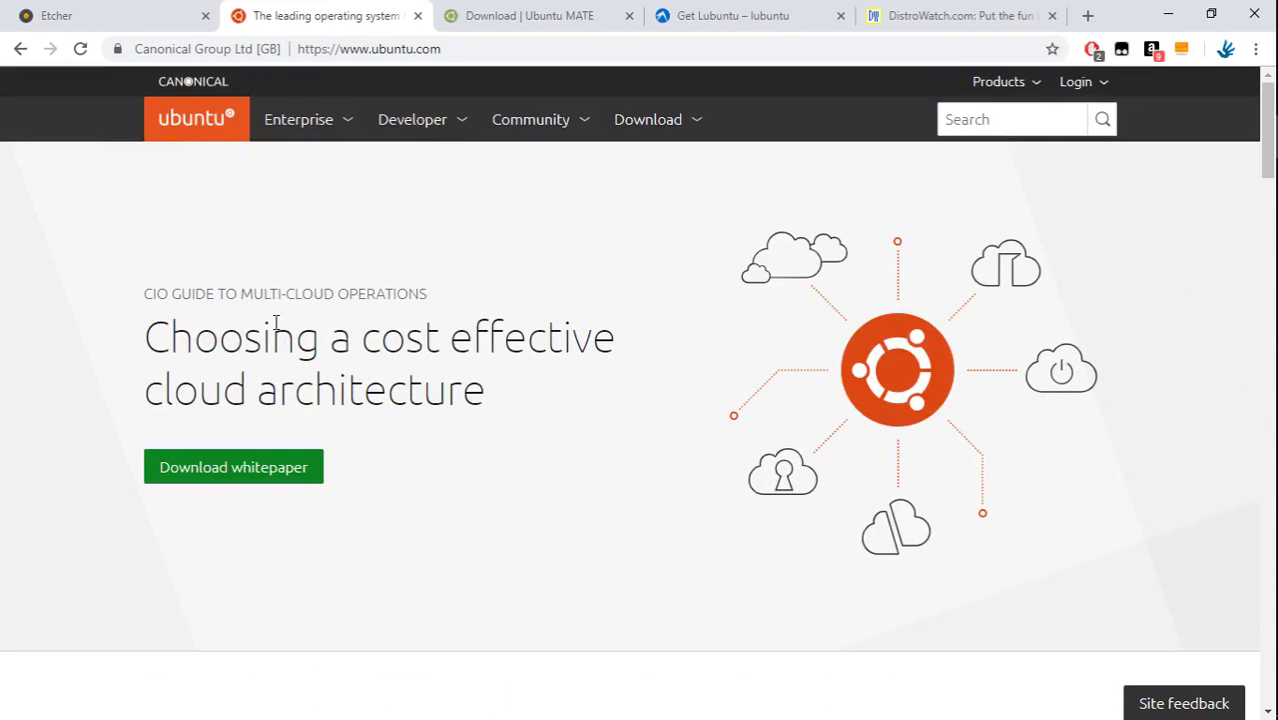
{"action": "scroll", "coordinate": [275, 325], "scroll_direction": "down", "scroll_amount": 5}
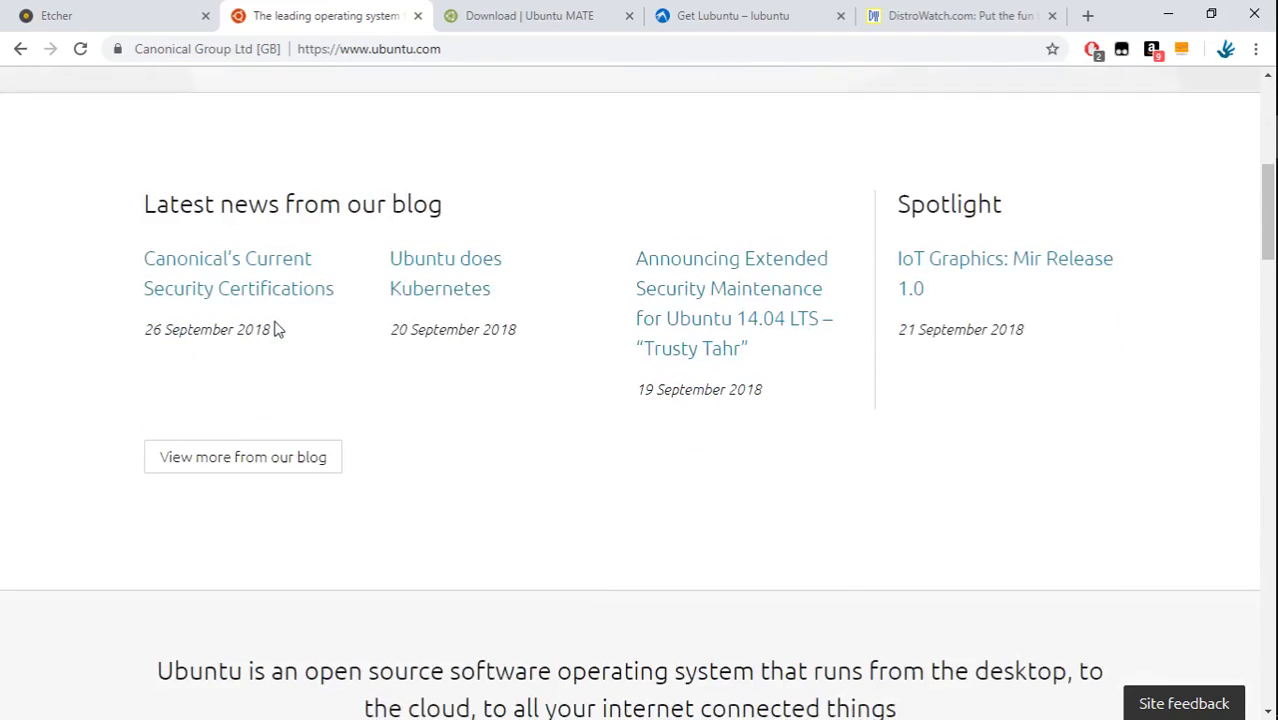
{"action": "scroll", "coordinate": [278, 330], "scroll_direction": "up", "scroll_amount": 3}
{"action": "scroll", "coordinate": [278, 330], "scroll_direction": "up", "scroll_amount": 2}
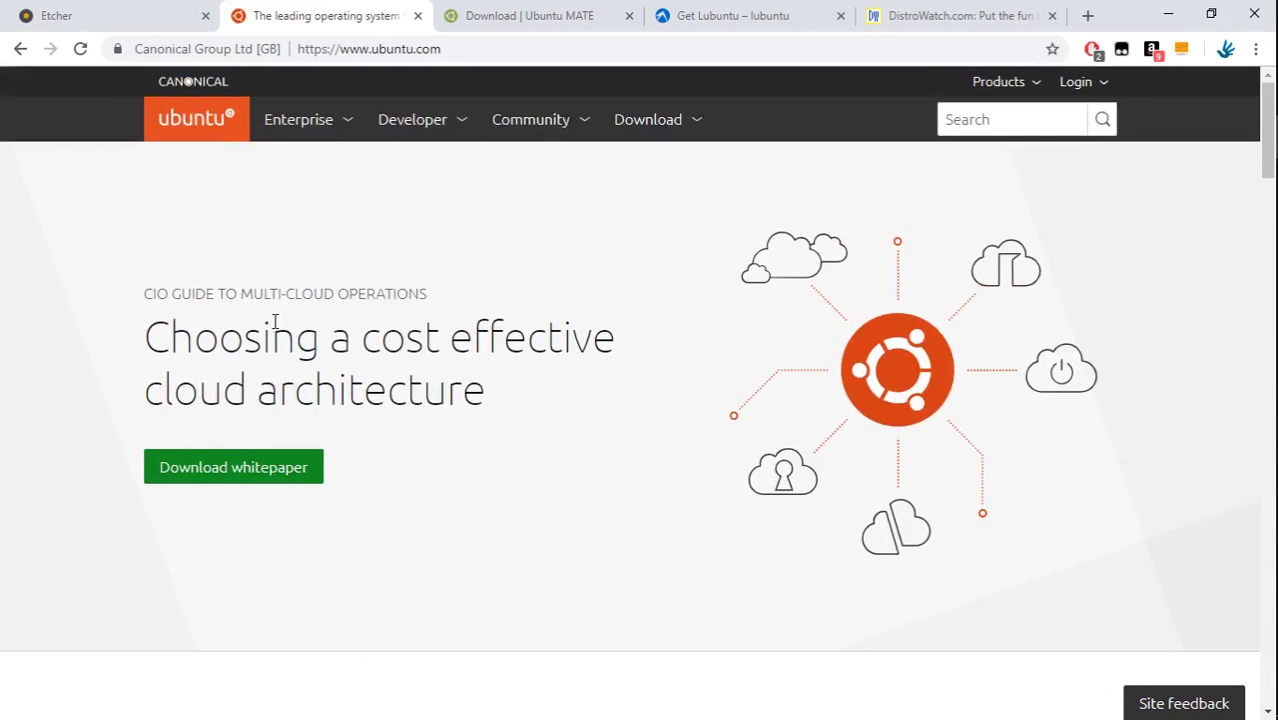
Examine the Ubuntu site's download options and return to the home page to look through its content
{"action": "left_click", "coordinate": [645, 122]}
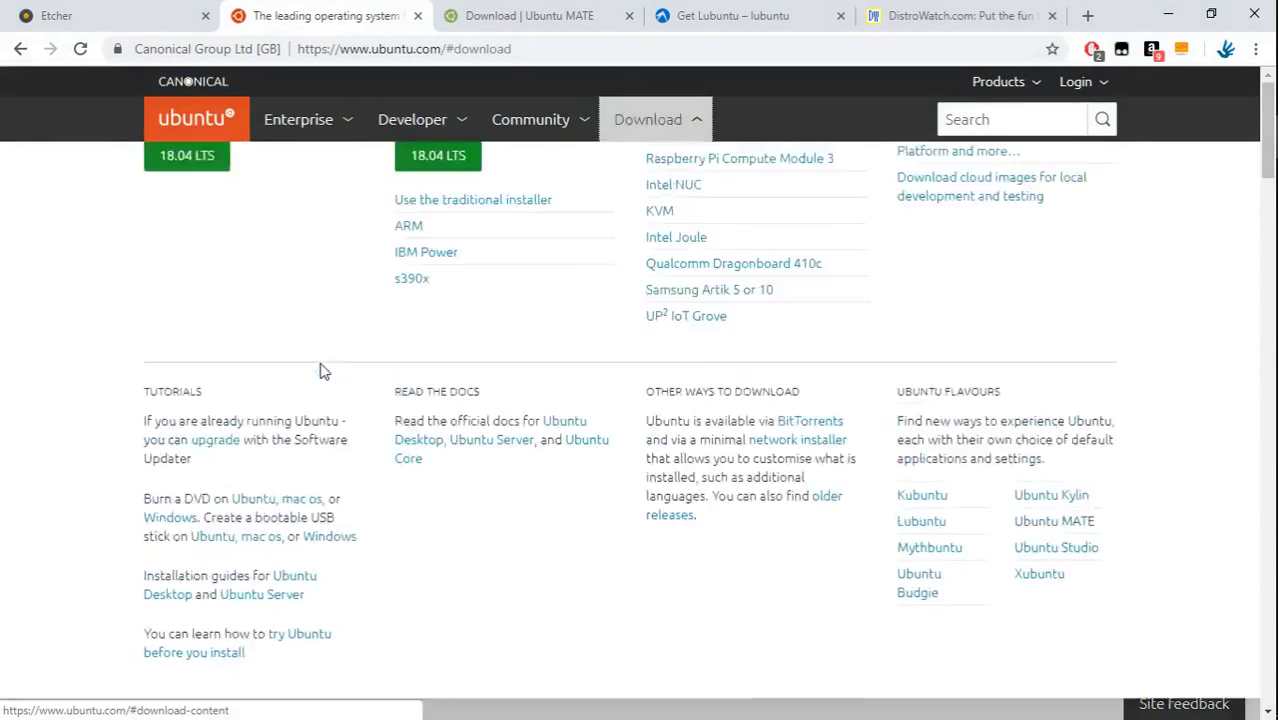
{"action": "left_click", "coordinate": [213, 124]}
{"action": "scroll", "coordinate": [247, 400], "scroll_direction": "down", "scroll_amount": 1}
{"action": "scroll", "coordinate": [245, 395], "scroll_direction": "down", "scroll_amount": 5}
{"action": "scroll", "coordinate": [245, 395], "scroll_direction": "up", "scroll_amount": 5}
{"action": "scroll", "coordinate": [330, 362], "scroll_direction": "down", "scroll_amount": 7}
{"action": "scroll", "coordinate": [325, 361], "scroll_direction": "down", "scroll_amount": 3}
{"action": "scroll", "coordinate": [323, 363], "scroll_direction": "up", "scroll_amount": 7}
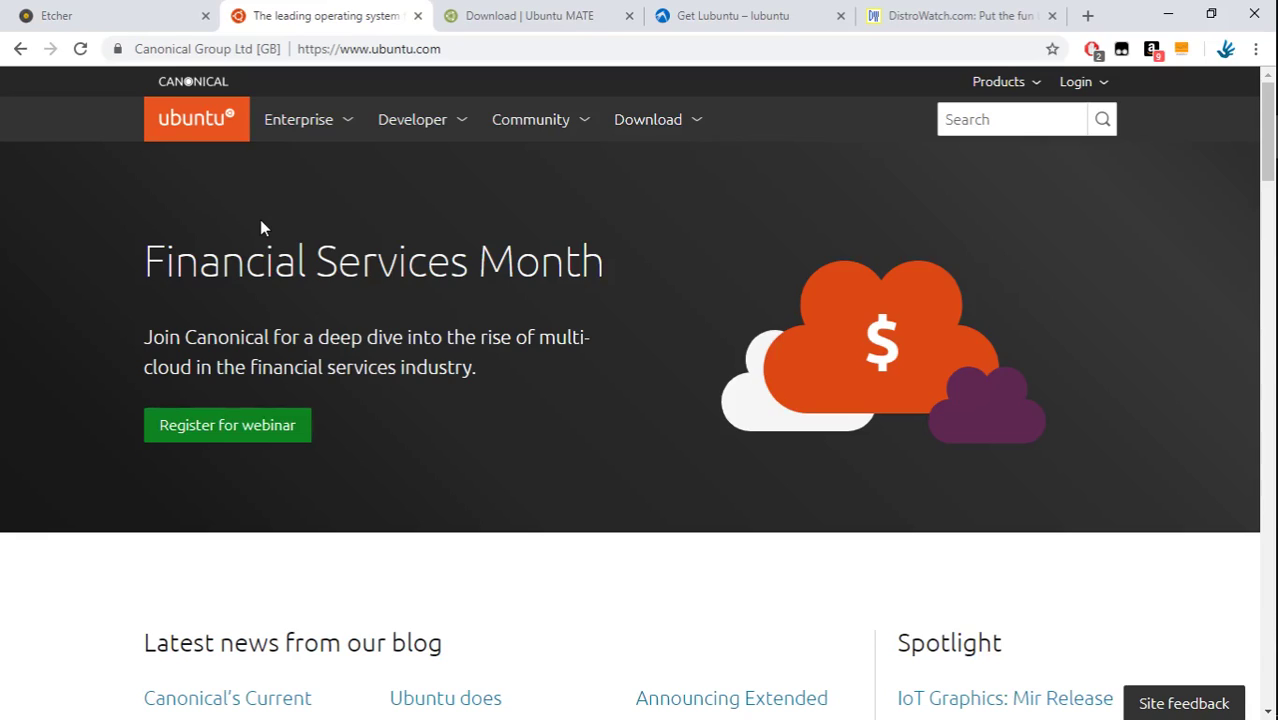
Open the Ubuntu Desktop download page and look over the 18.04.1 LTS release details
{"action": "left_click", "coordinate": [622, 122]}
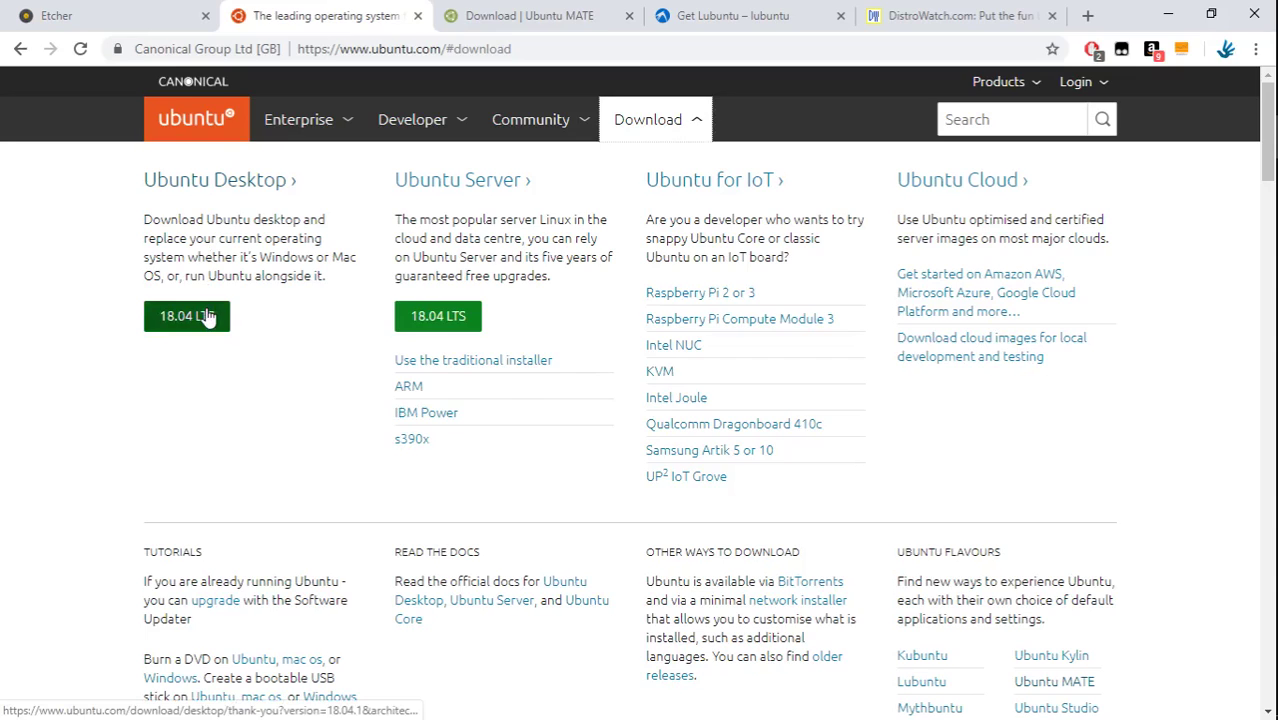
{"action": "left_click", "coordinate": [239, 187]}
{"action": "scroll", "coordinate": [103, 391], "scroll_direction": "down", "scroll_amount": 3}
{"action": "scroll", "coordinate": [103, 391], "scroll_direction": "up", "scroll_amount": 3}
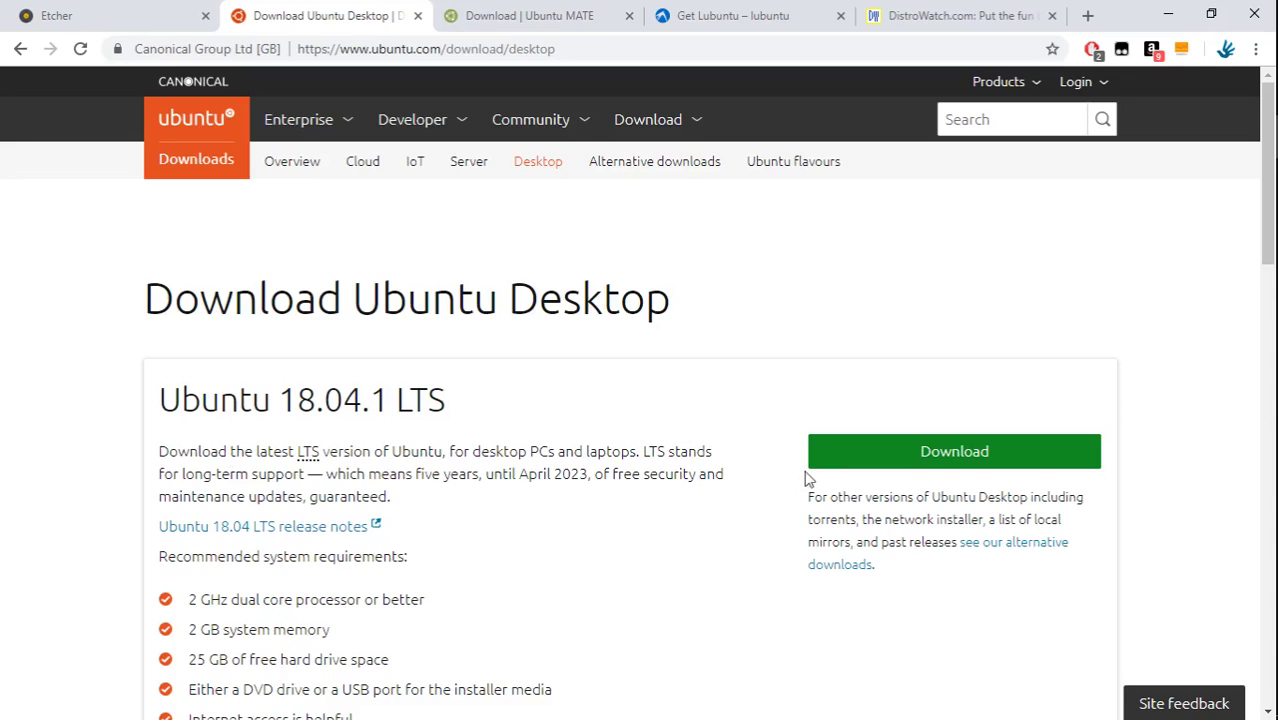
Highlight the explanation of what LTS stands for, and the "Ubuntu 18.04.1 LTS" heading
{"action": "left_click_drag", "start_coordinate": [642, 452], "coordinate": [306, 474]}
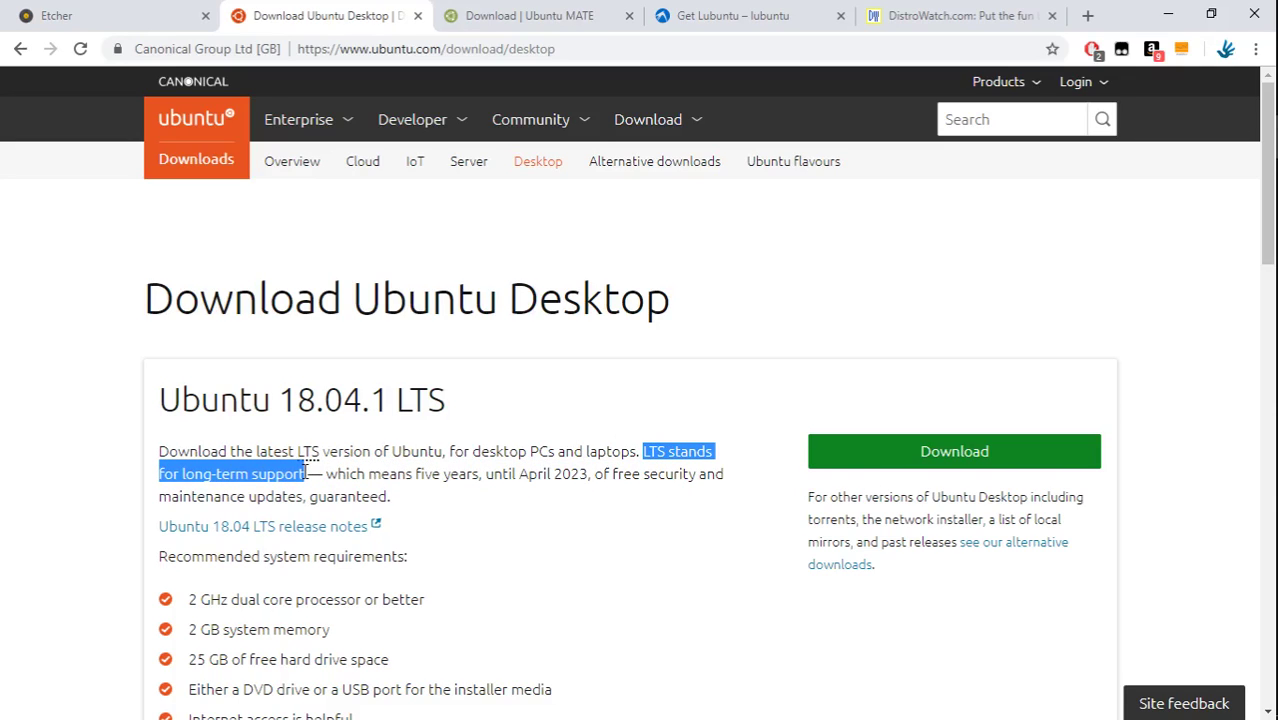
{"action": "left_click", "coordinate": [462, 507]}
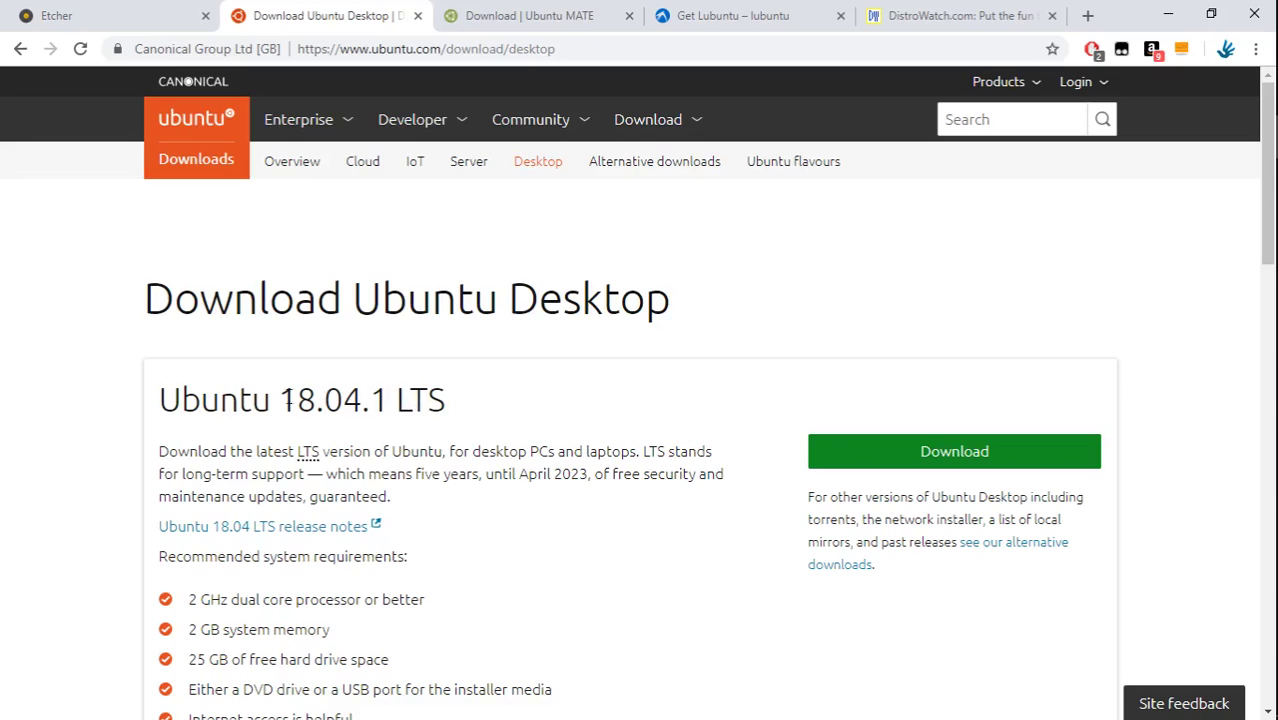
{"action": "left_click_drag", "start_coordinate": [170, 396], "coordinate": [476, 422]}
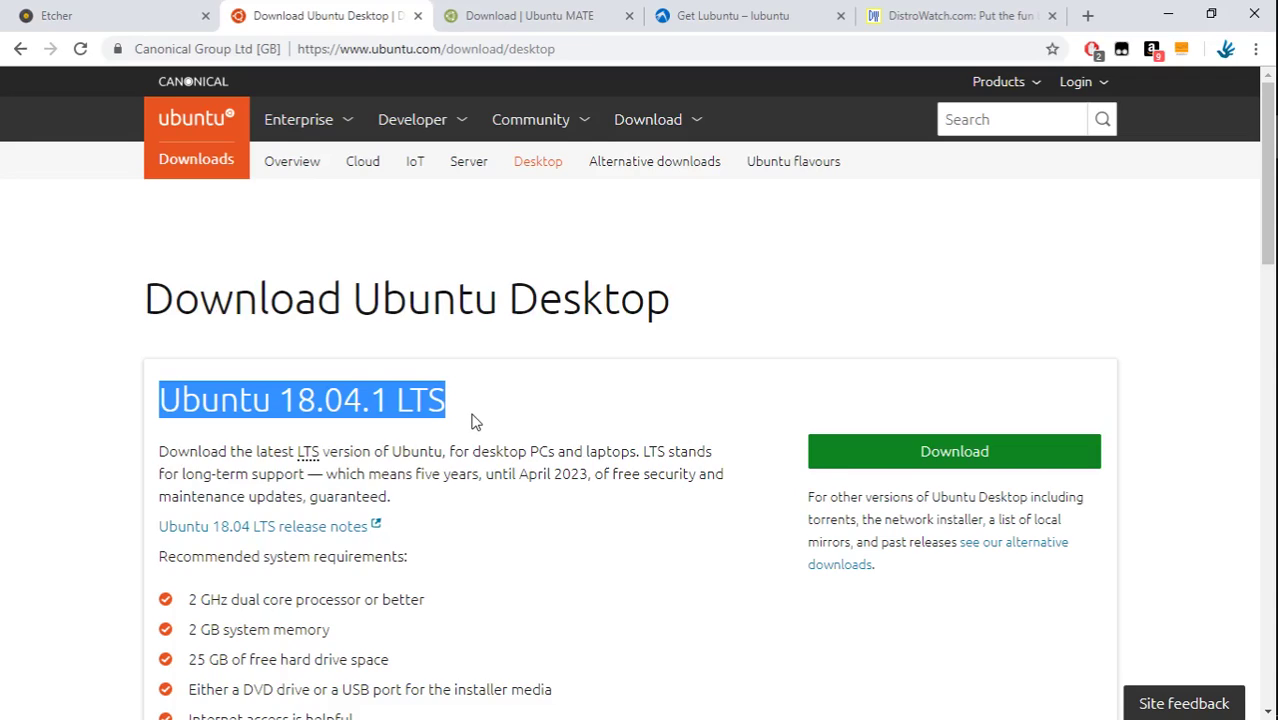
Look through the DistroWatch home page, from the latest distributions list to the page hit ranking
{"action": "left_click", "coordinate": [895, 12]}
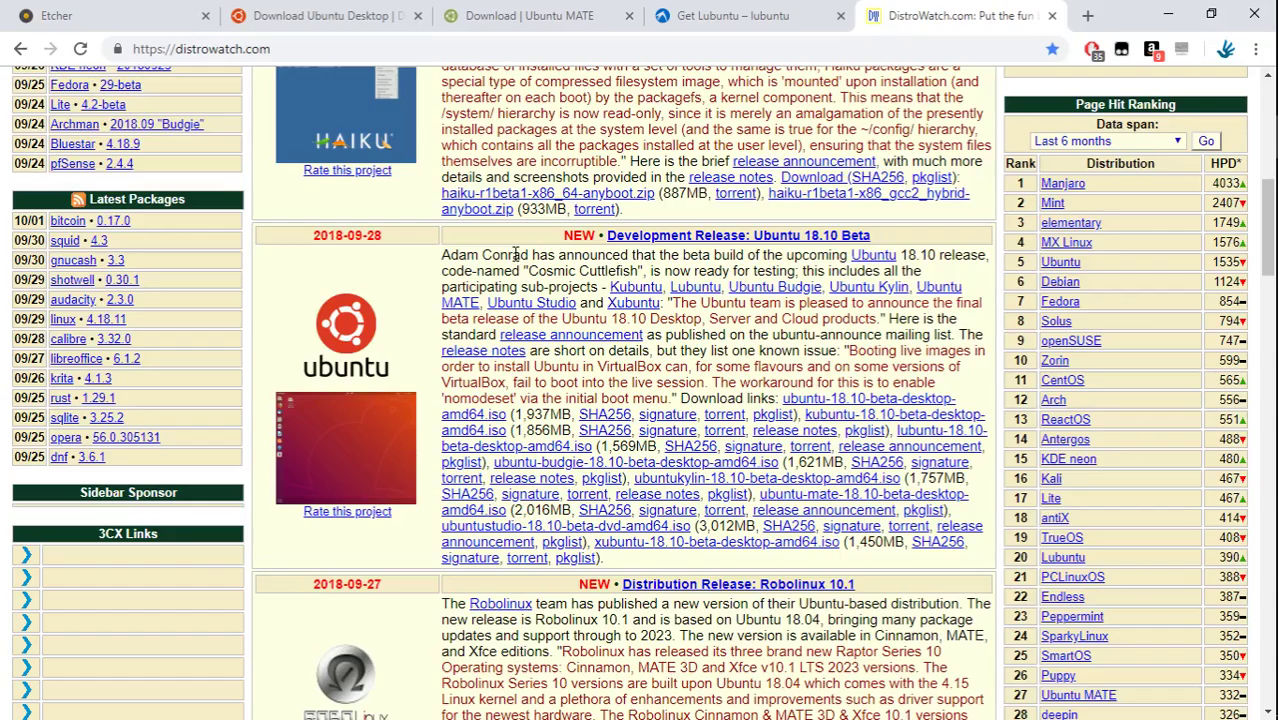
{"action": "scroll", "coordinate": [515, 254], "scroll_direction": "up", "scroll_amount": 7}
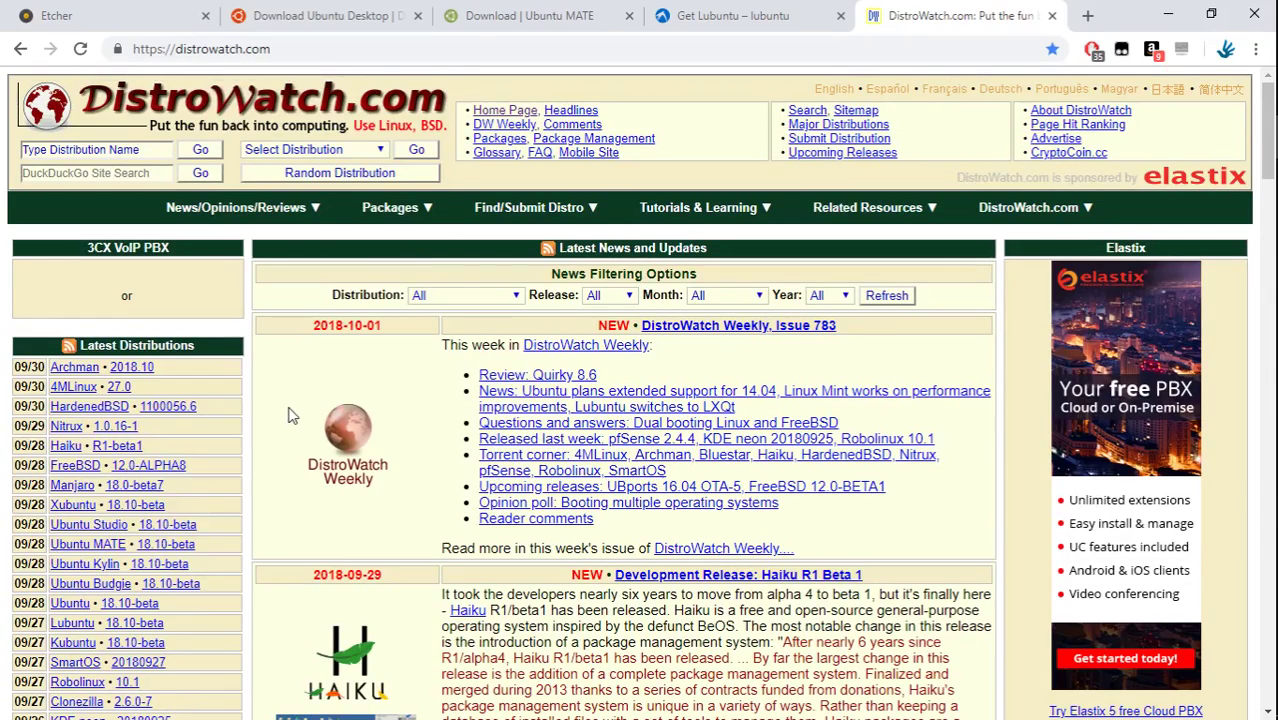
{"action": "scroll", "coordinate": [570, 400], "scroll_direction": "down", "scroll_amount": 5}
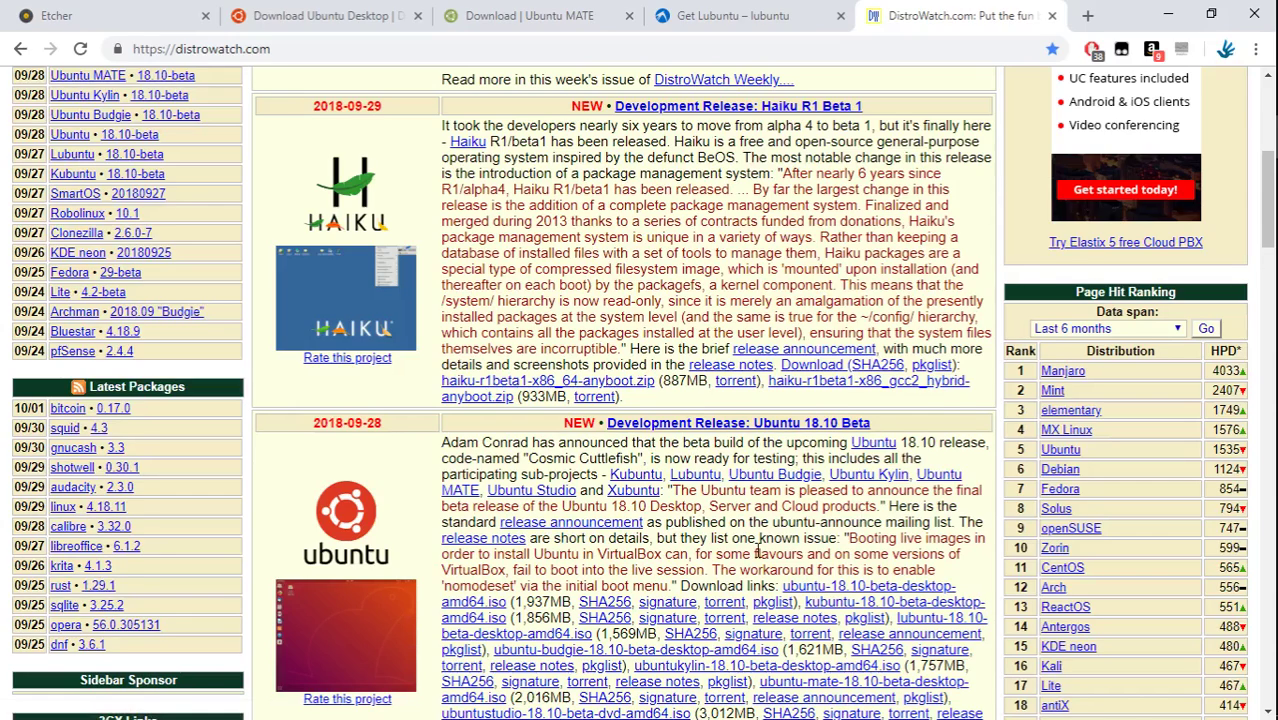
{"action": "scroll", "coordinate": [757, 549], "scroll_direction": "down", "scroll_amount": 2}
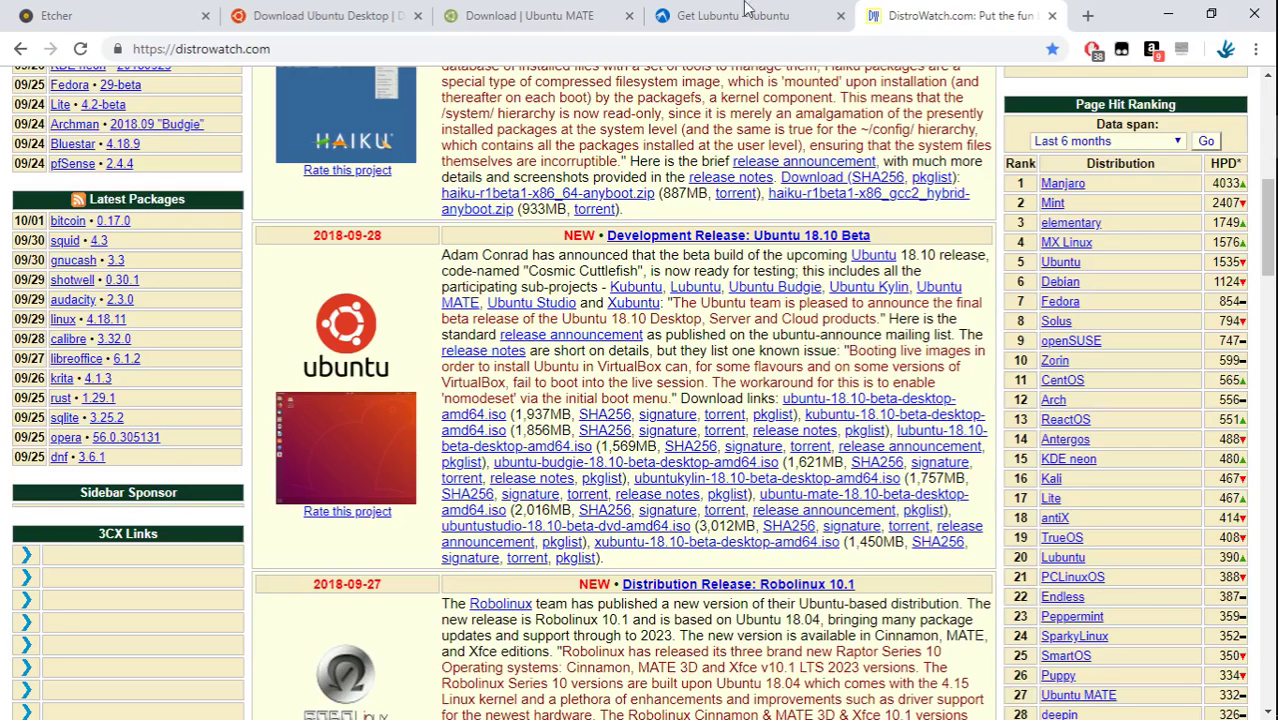
Check the Ubuntu MATE release choices, and view the desktop screenshots on the Ubuntu MATE home page
{"action": "left_click", "coordinate": [401, 5]}
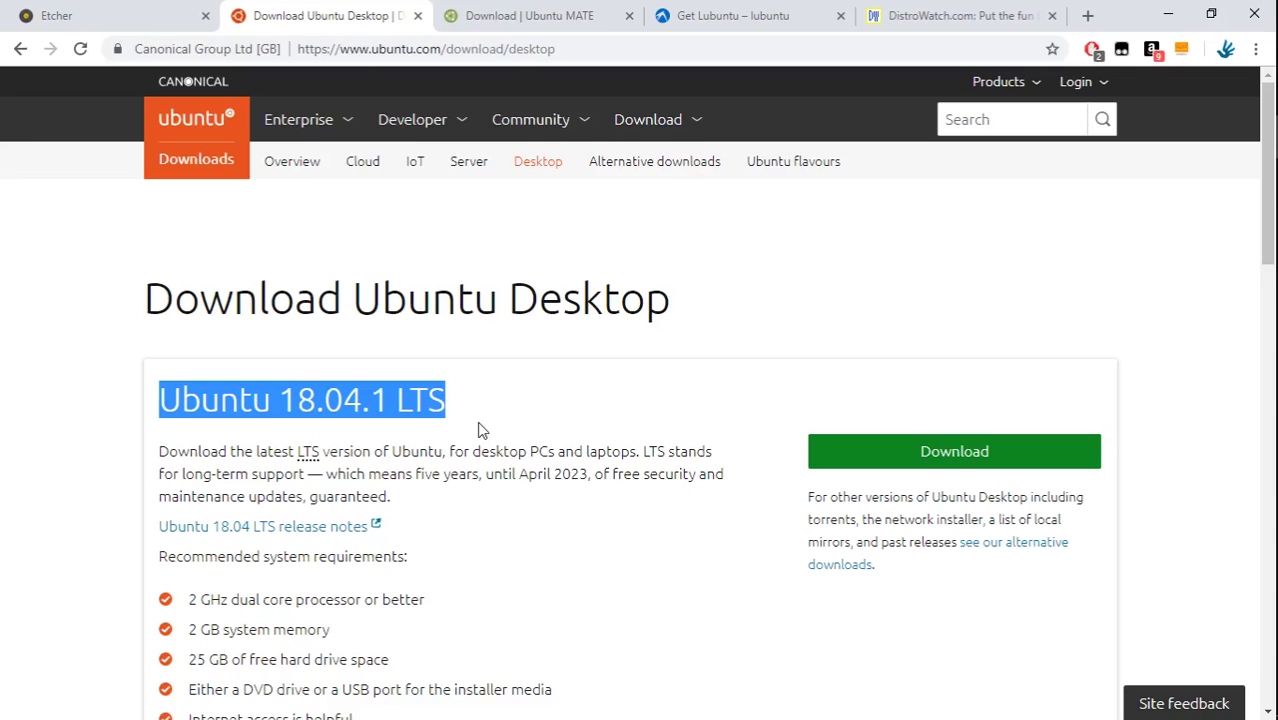
{"action": "left_click", "coordinate": [530, 15]}
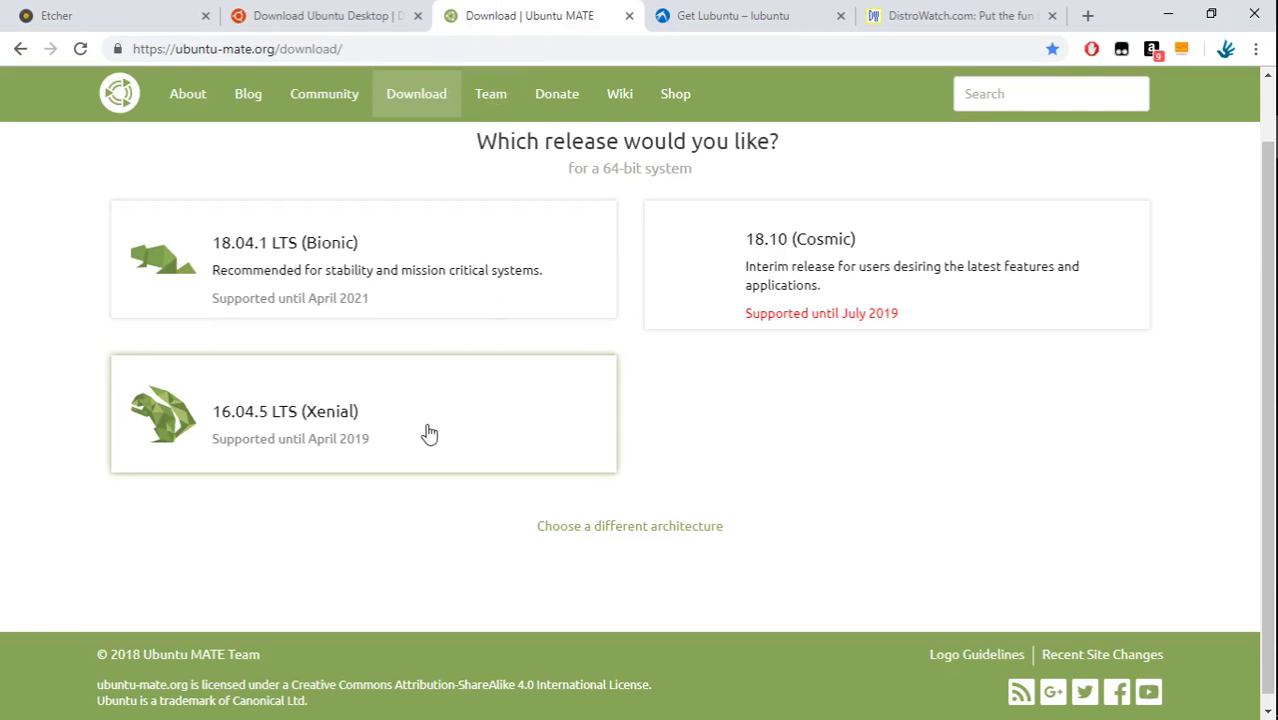
{"action": "scroll", "coordinate": [430, 434], "scroll_direction": "up", "scroll_amount": 1}
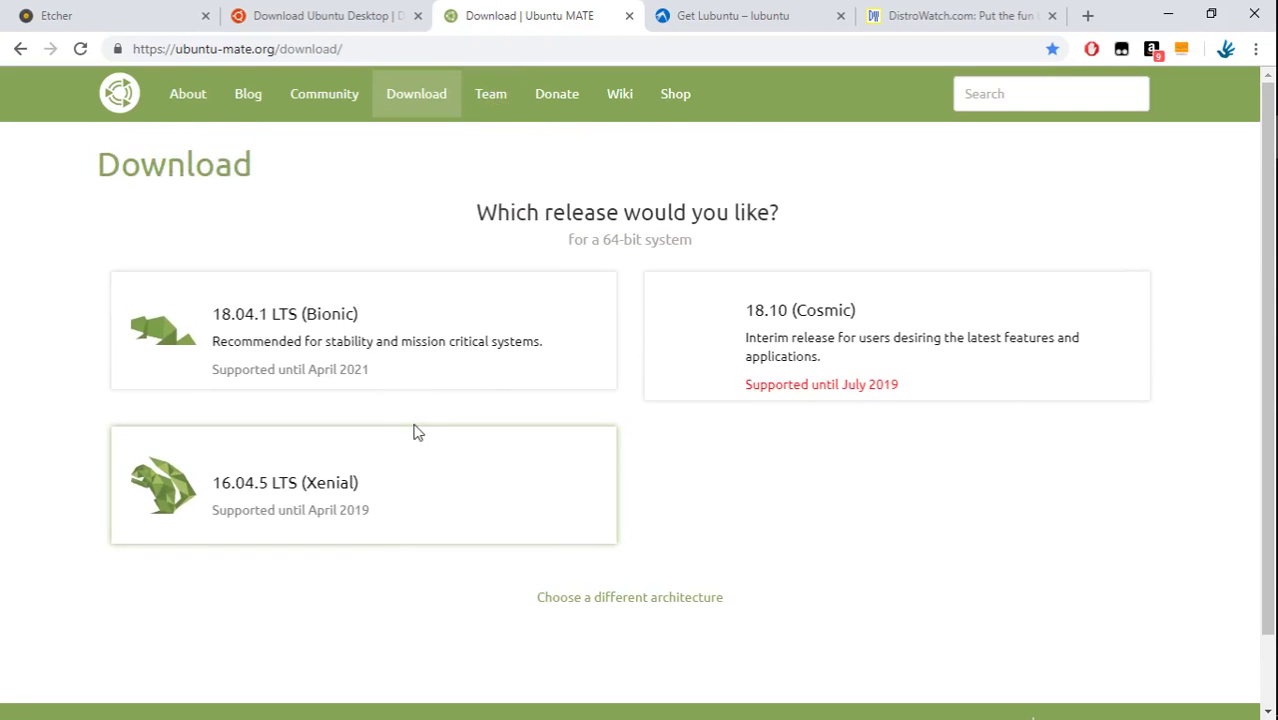
{"action": "left_click", "coordinate": [142, 98]}
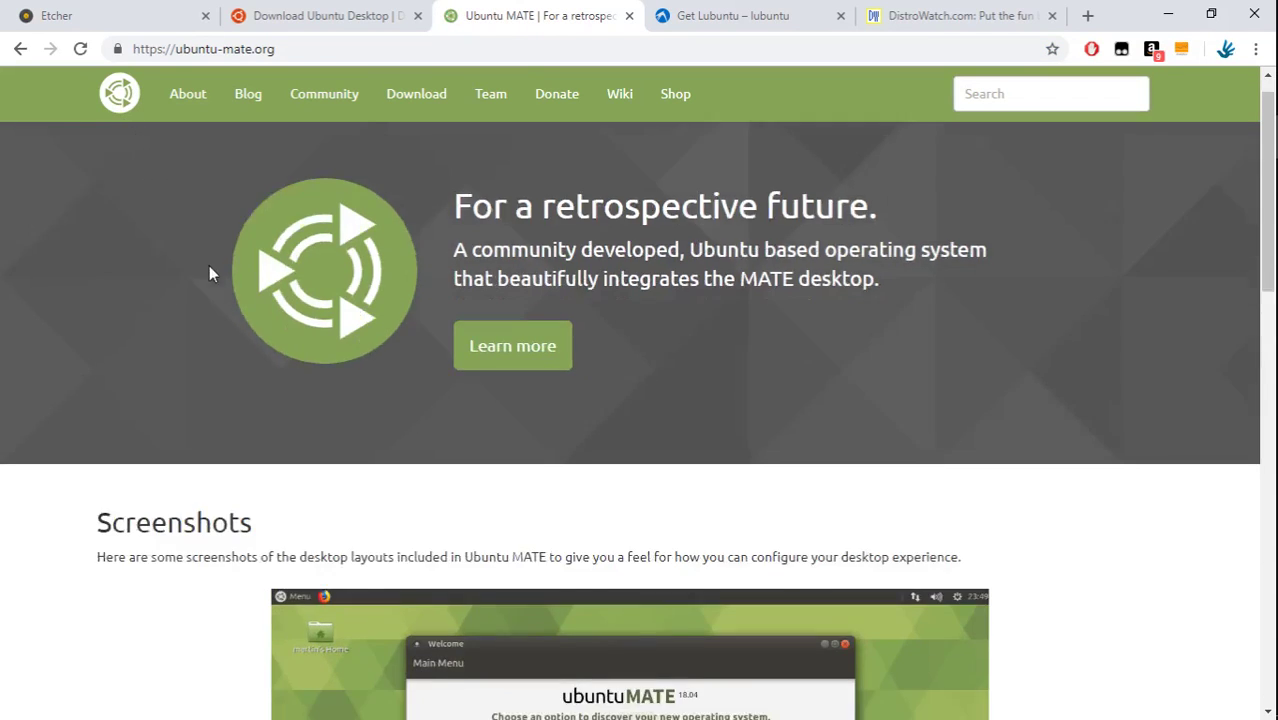
{"action": "scroll", "coordinate": [188, 291], "scroll_direction": "down", "scroll_amount": 6}
{"action": "scroll", "coordinate": [339, 300], "scroll_direction": "up", "scroll_amount": 3}
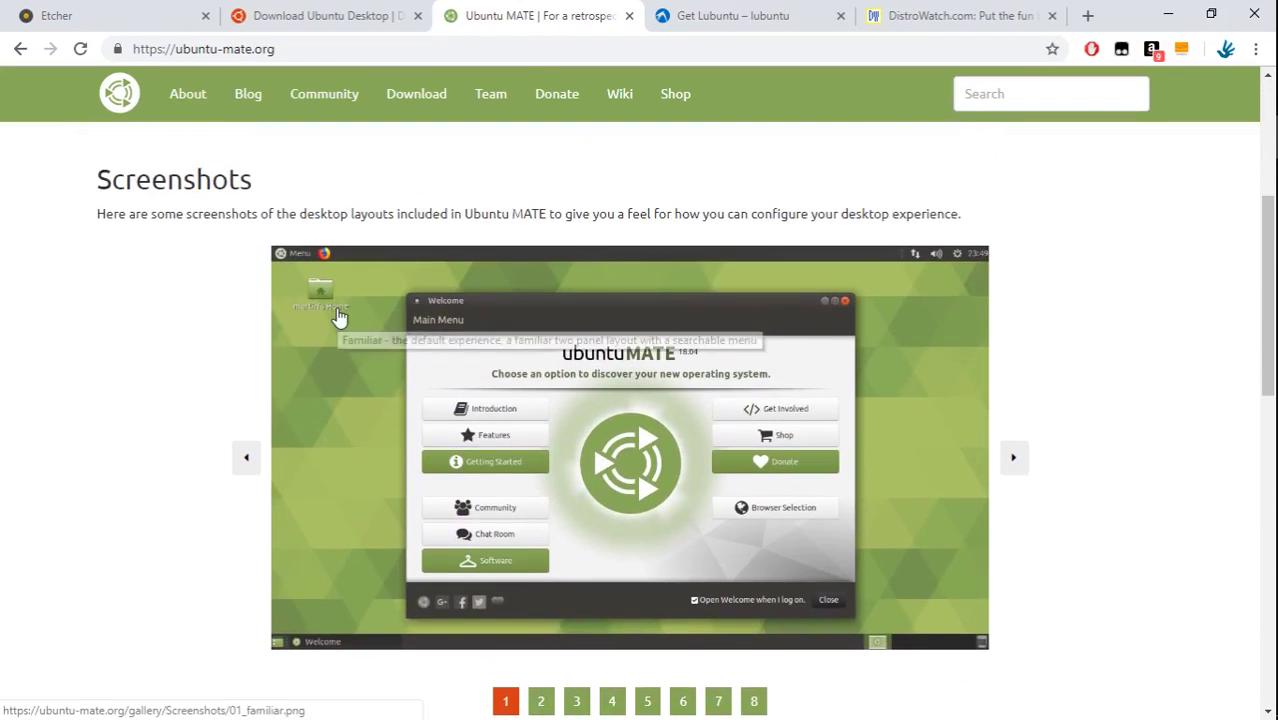
{"action": "scroll", "coordinate": [339, 316], "scroll_direction": "down", "scroll_amount": 1}
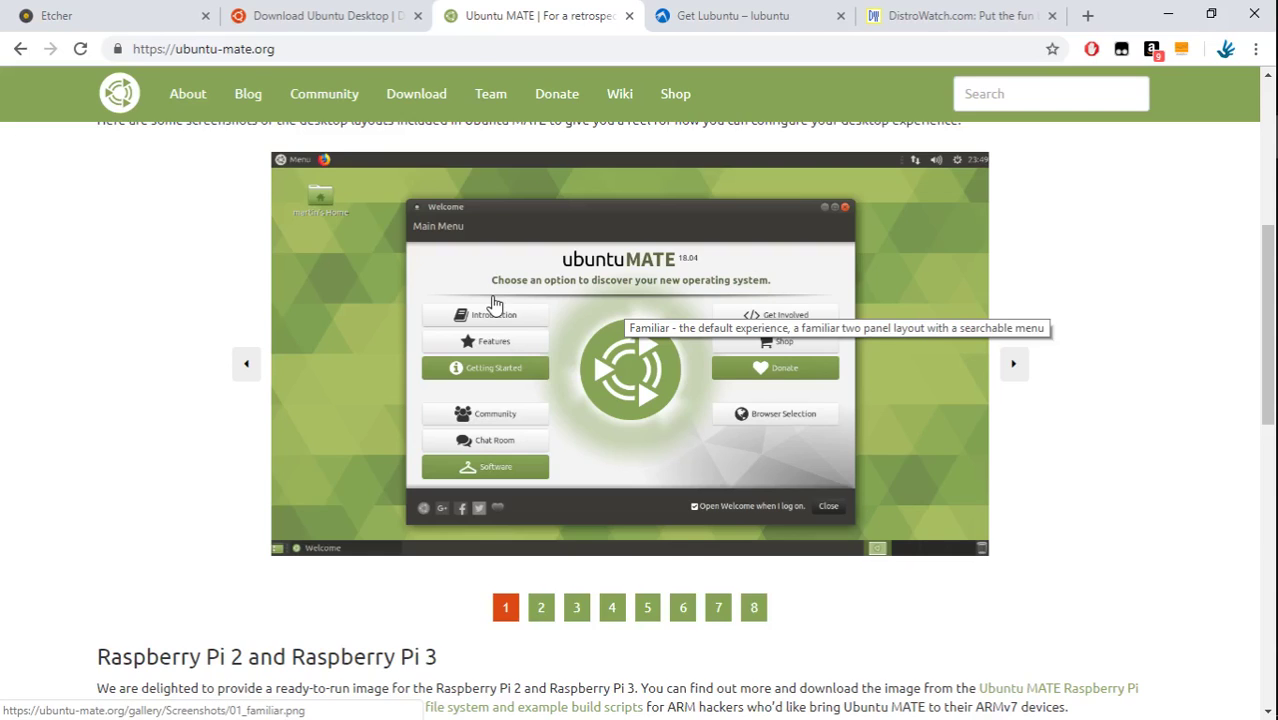
Look through the Desktop, Server, IoT, Cloud and flavours download options on the Ubuntu website
{"action": "left_click", "coordinate": [385, 17]}
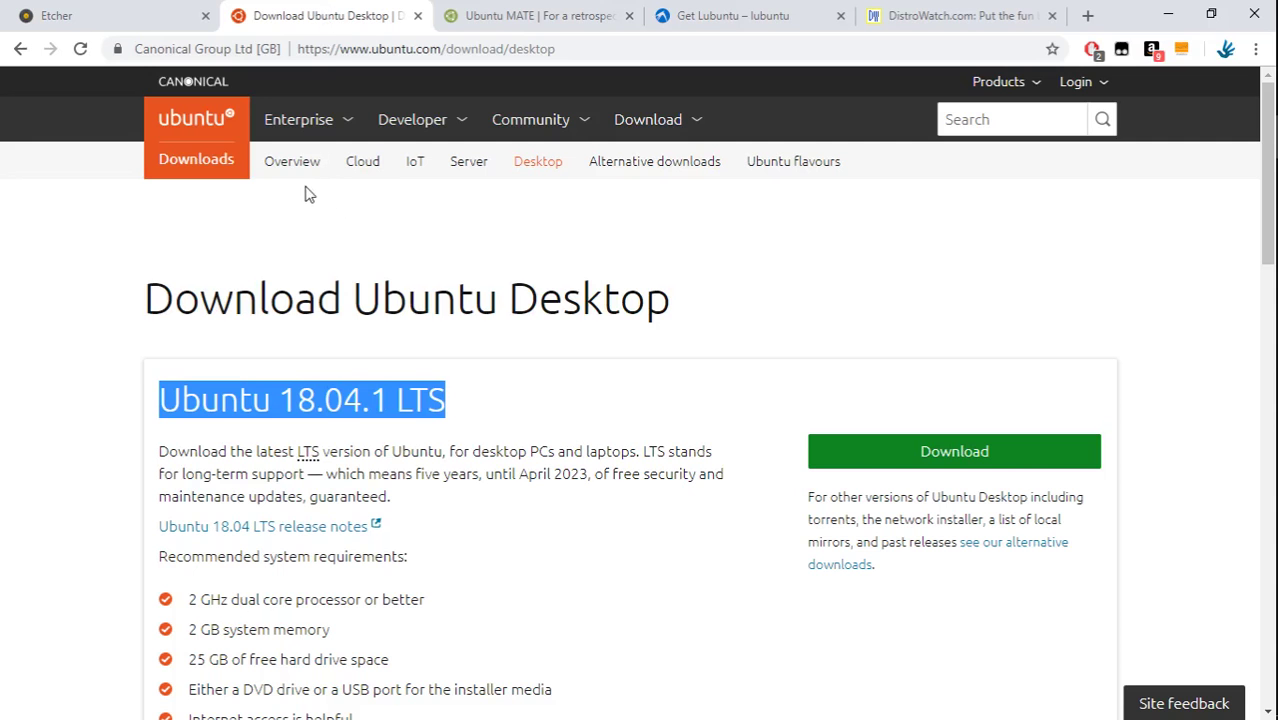
{"action": "left_click", "coordinate": [697, 131]}
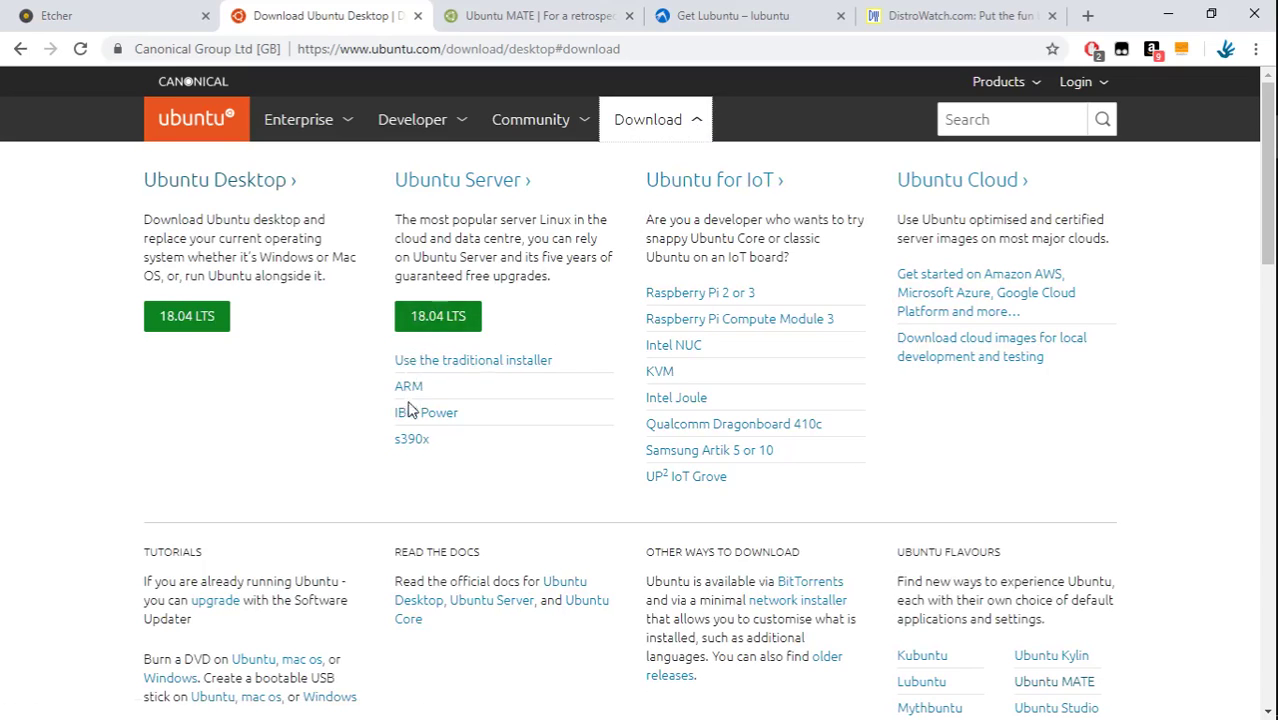
{"action": "scroll", "coordinate": [330, 451], "scroll_direction": "down", "scroll_amount": 3}
{"action": "scroll", "coordinate": [333, 453], "scroll_direction": "up", "scroll_amount": 3}
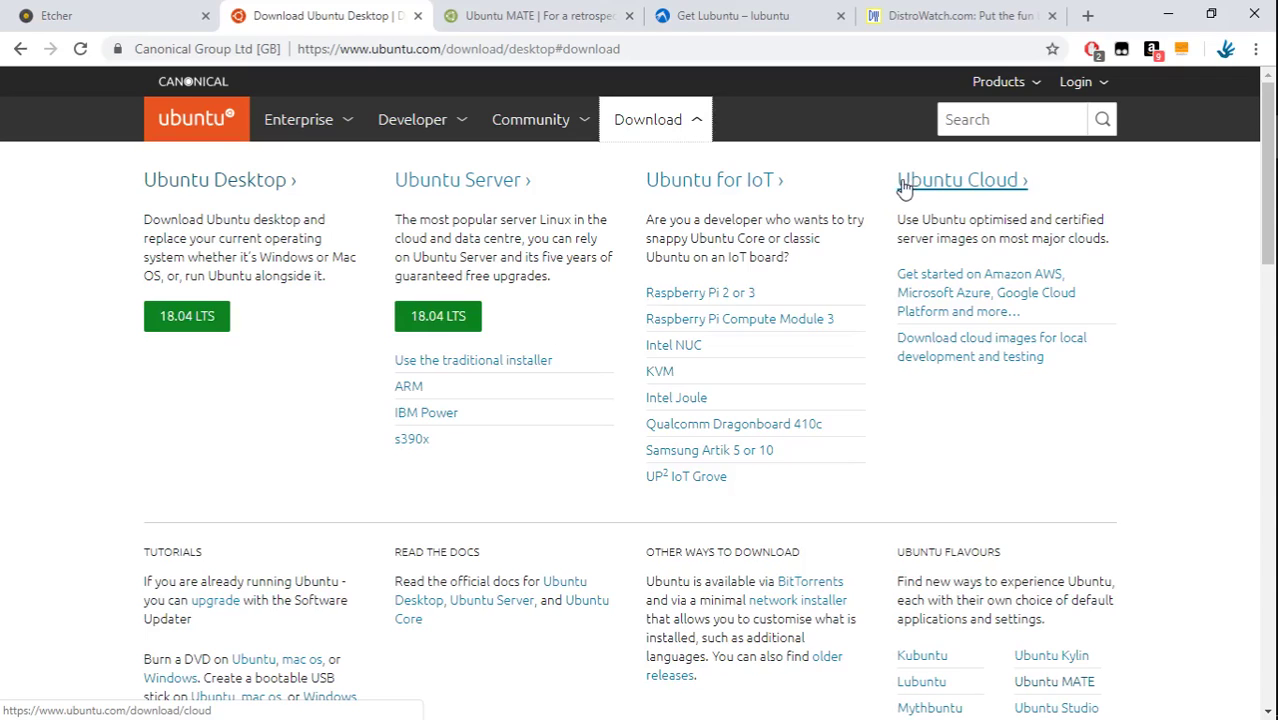
Go back through the Ubuntu site's visited pages to the Ubuntu flavours page
{"action": "key", "text": "alt+Left"}
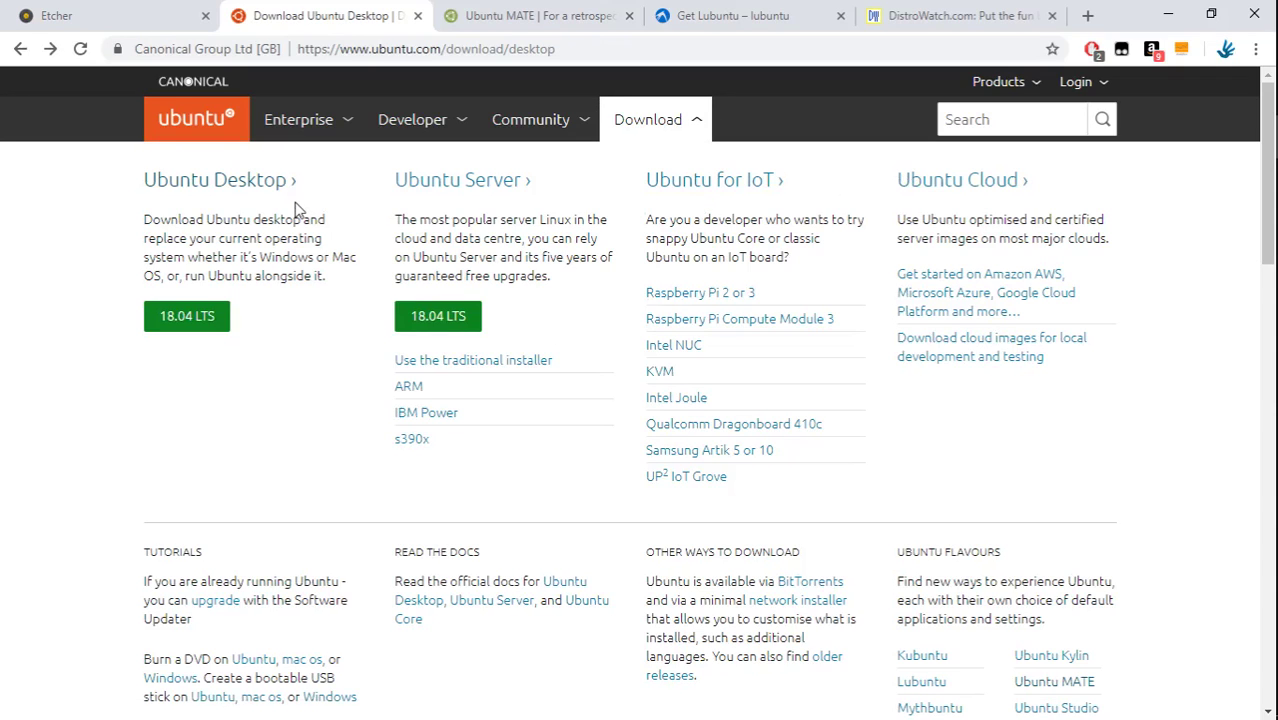
{"action": "key", "text": "alt+Left"}
{"action": "key", "text": "alt+Left"}
{"action": "key", "text": "alt+Right"}
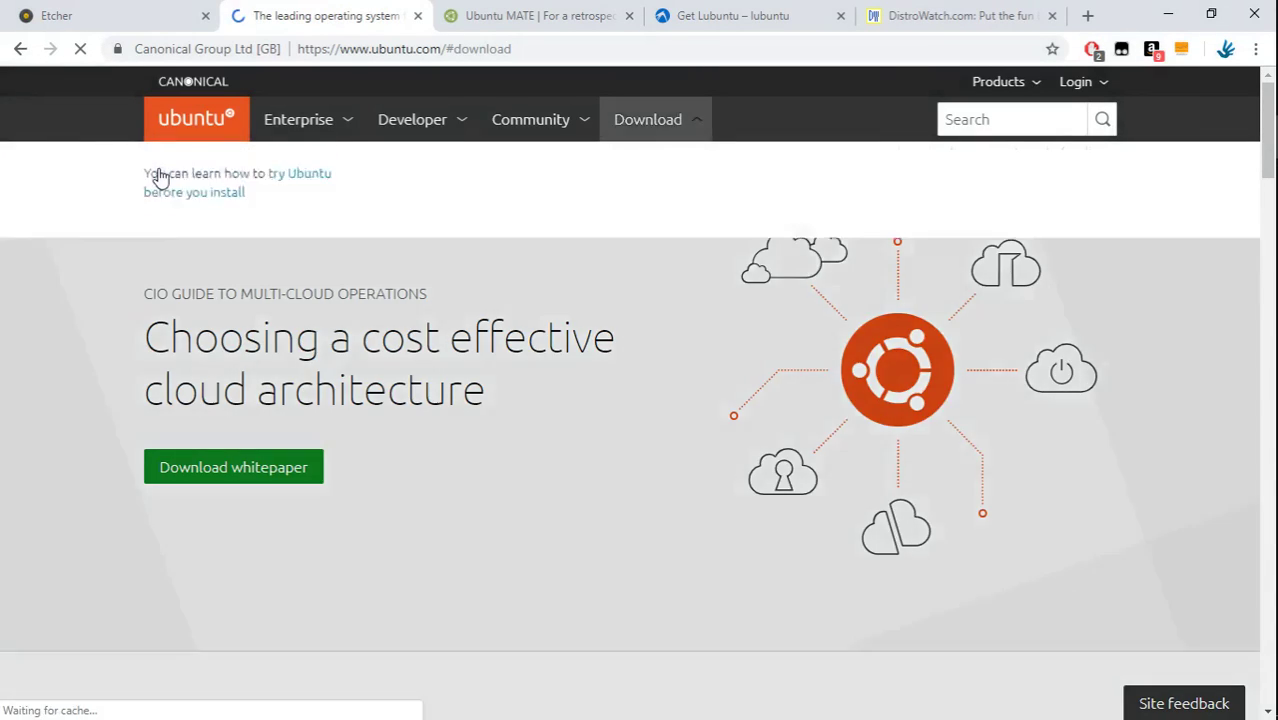
{"action": "scroll", "coordinate": [285, 570], "scroll_direction": "down", "scroll_amount": 7}
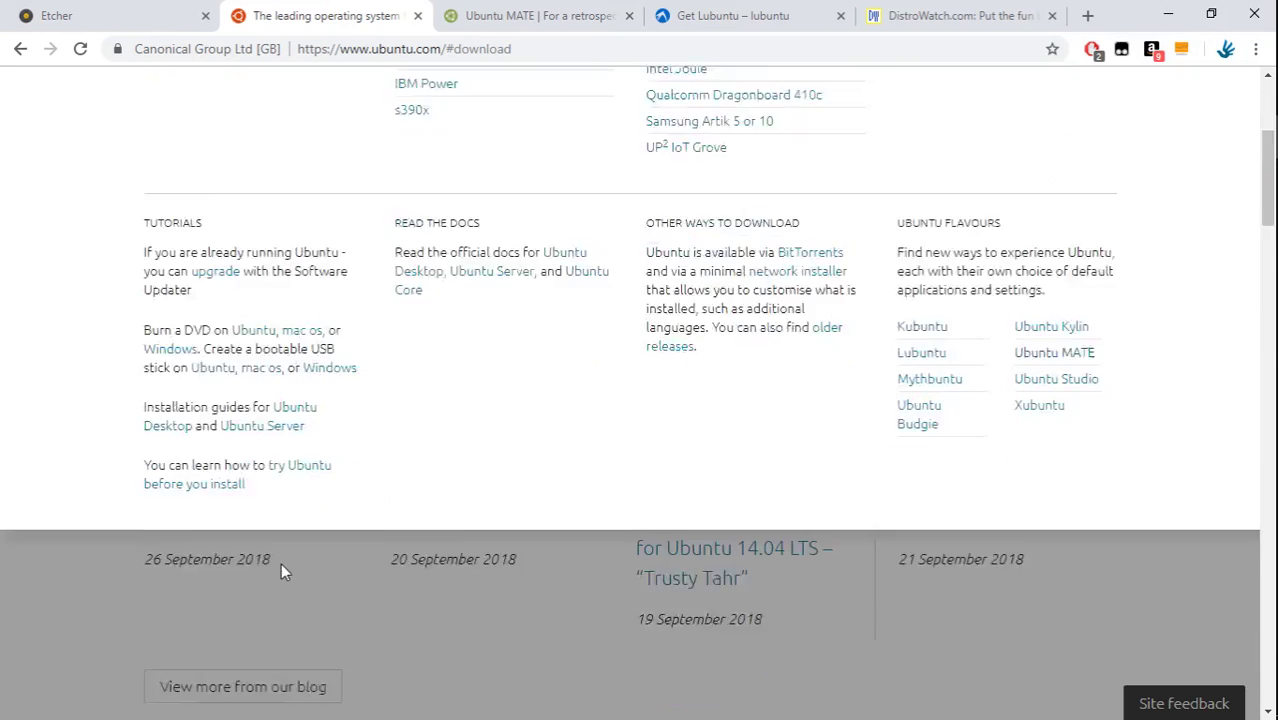
{"action": "scroll", "coordinate": [427, 472], "scroll_direction": "up", "scroll_amount": 7}
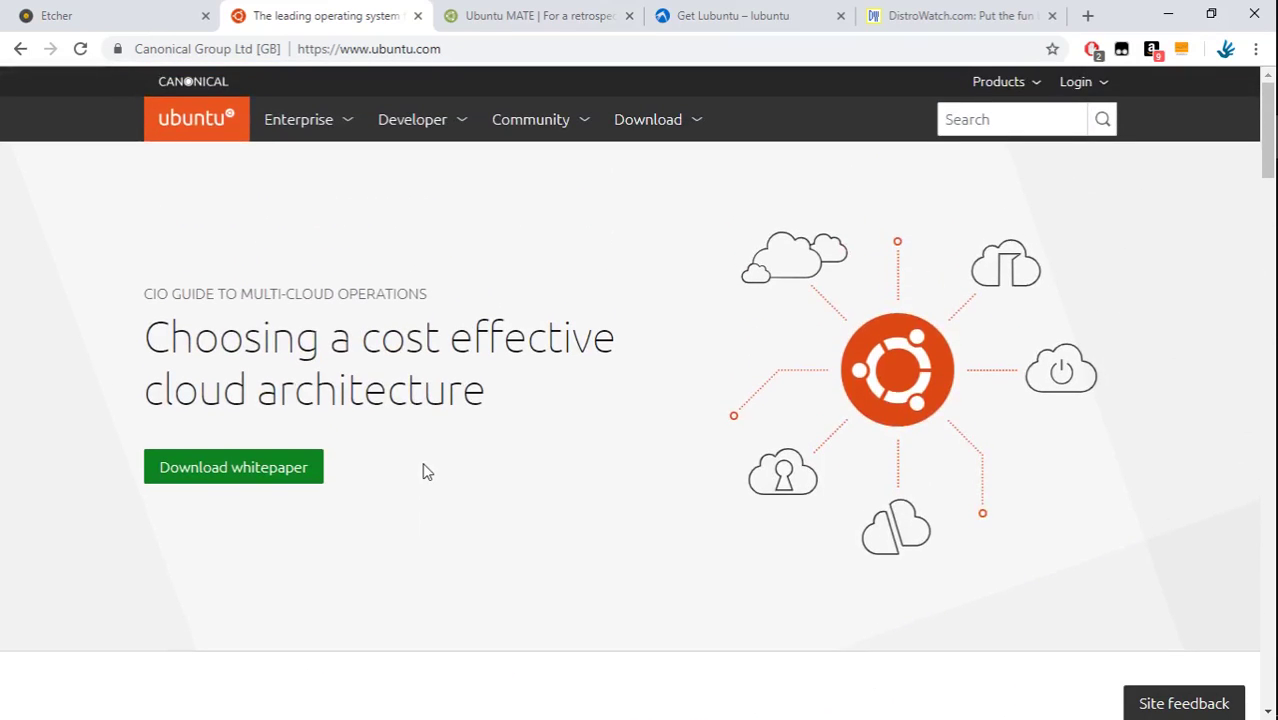
{"action": "key", "text": "alt+Left"}
{"action": "key", "text": "alt+Left"}
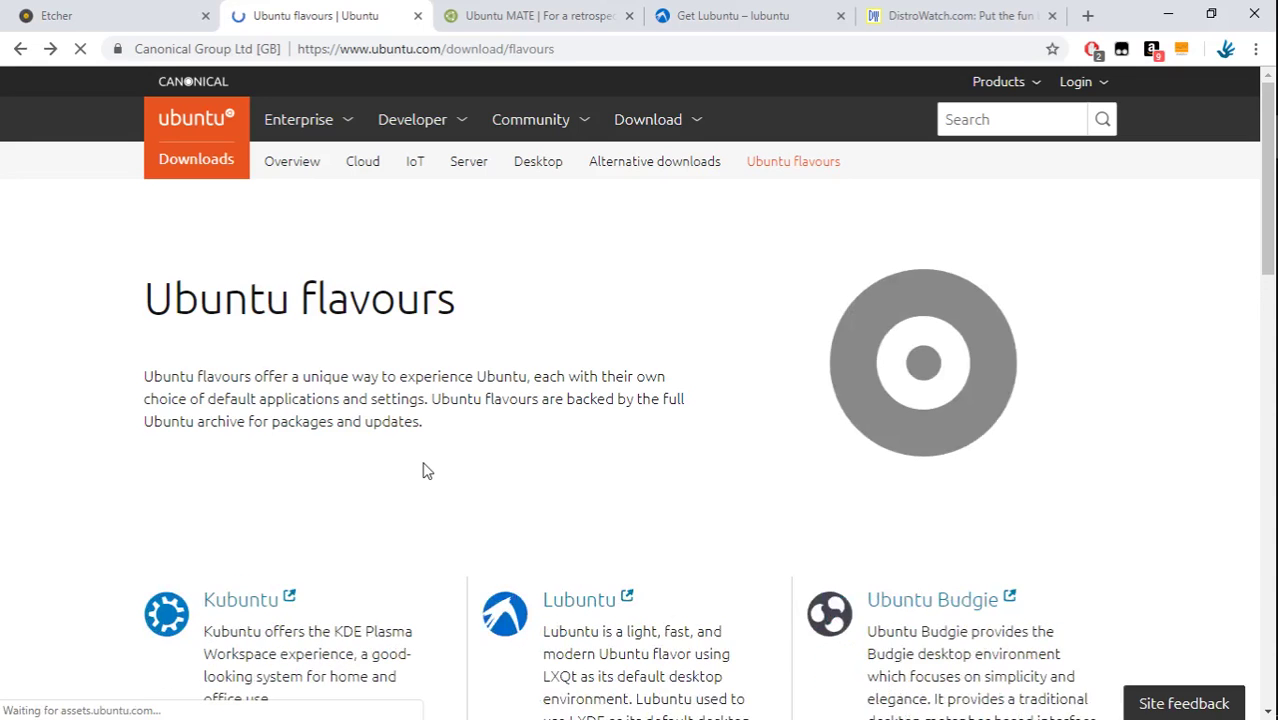
Read the descriptions of the Ubuntu flavours, including Kubuntu, Lubuntu, Ubuntu Budgie and Ubuntu MATE
{"action": "scroll", "coordinate": [422, 471], "scroll_direction": "down", "scroll_amount": 4}
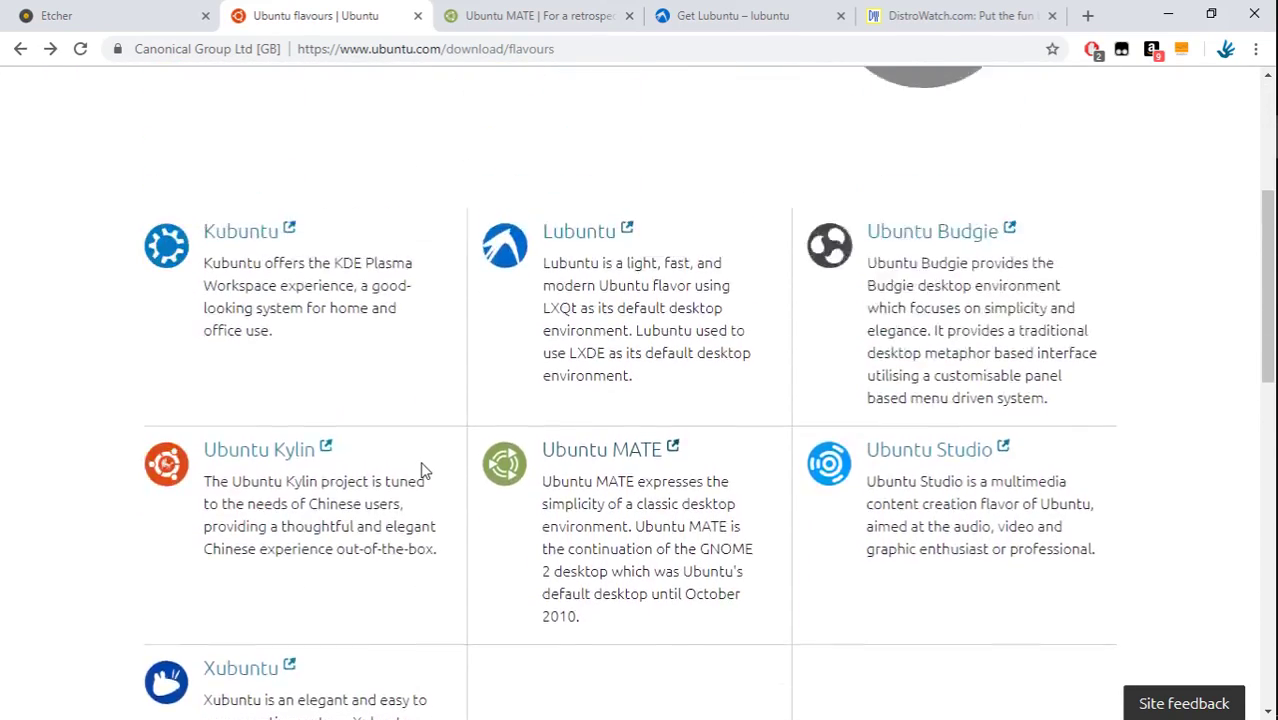
{"action": "scroll", "coordinate": [422, 471], "scroll_direction": "up", "scroll_amount": 4}
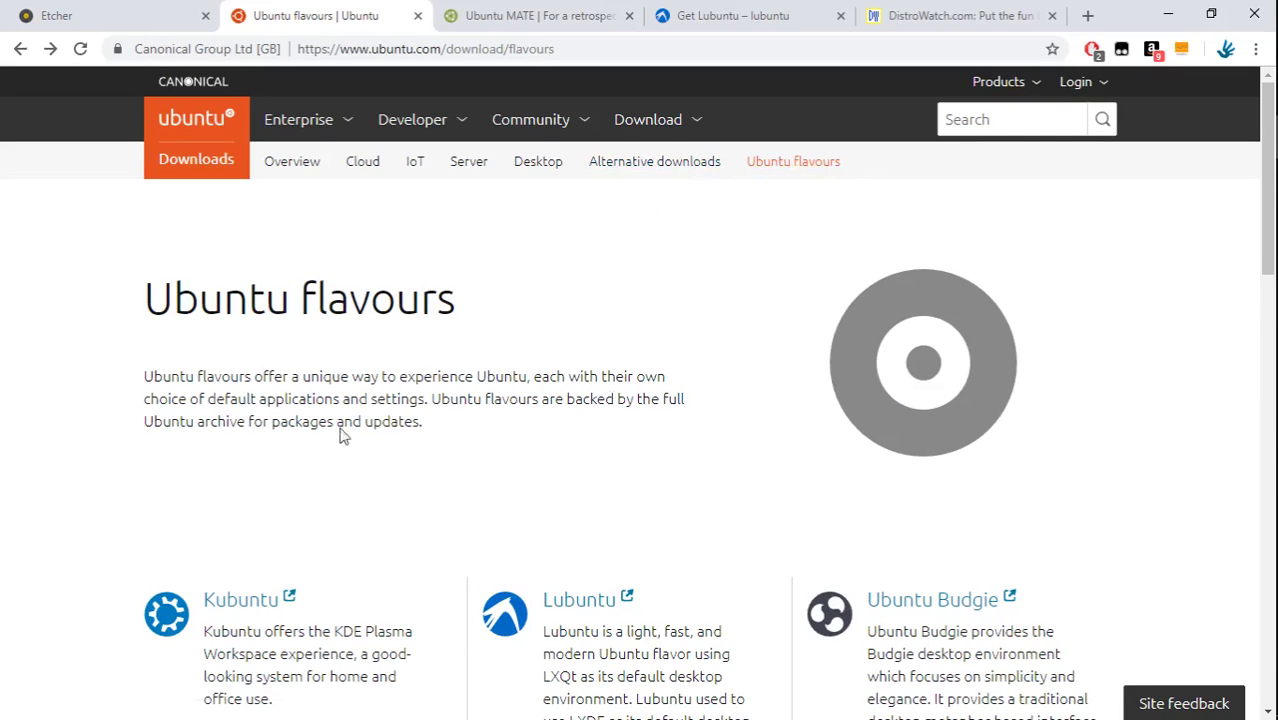
{"action": "scroll", "coordinate": [236, 557], "scroll_direction": "down", "scroll_amount": 3}
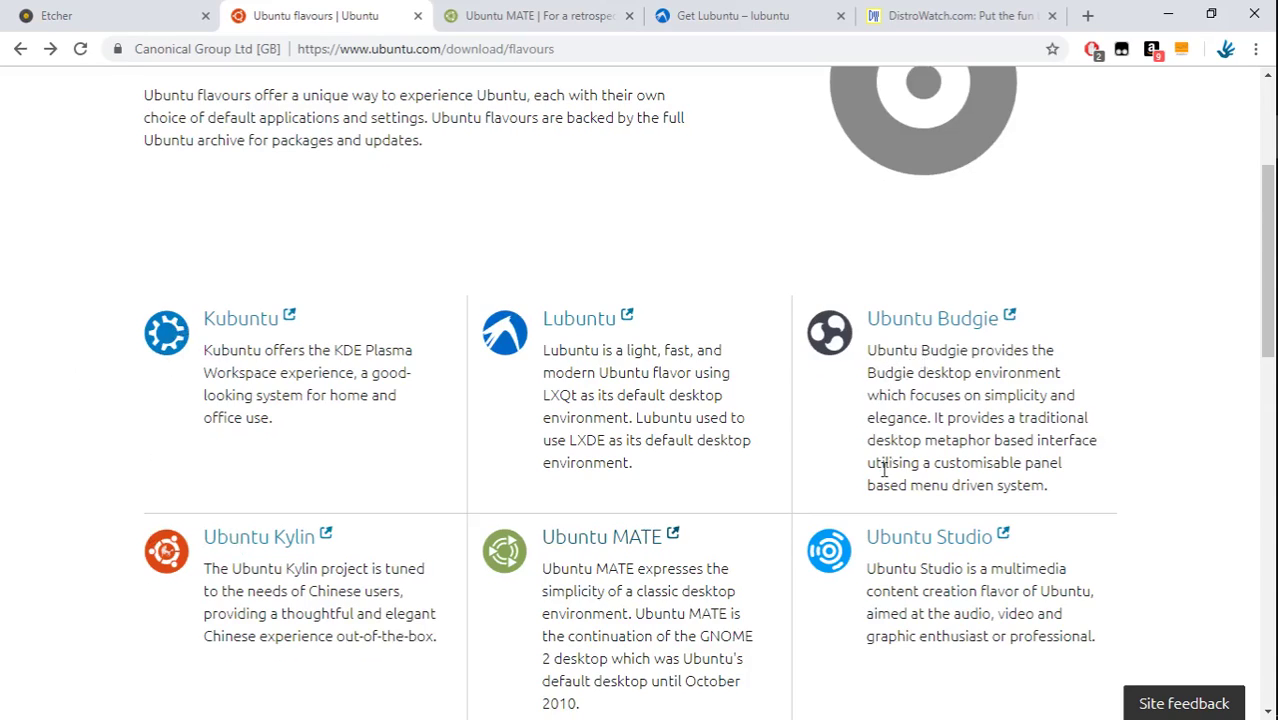
Read the remaining Ubuntu flavour descriptions, including Ubuntu Kylin, Ubuntu Studio and Xubuntu
{"action": "scroll", "coordinate": [884, 465], "scroll_direction": "down", "scroll_amount": 2}
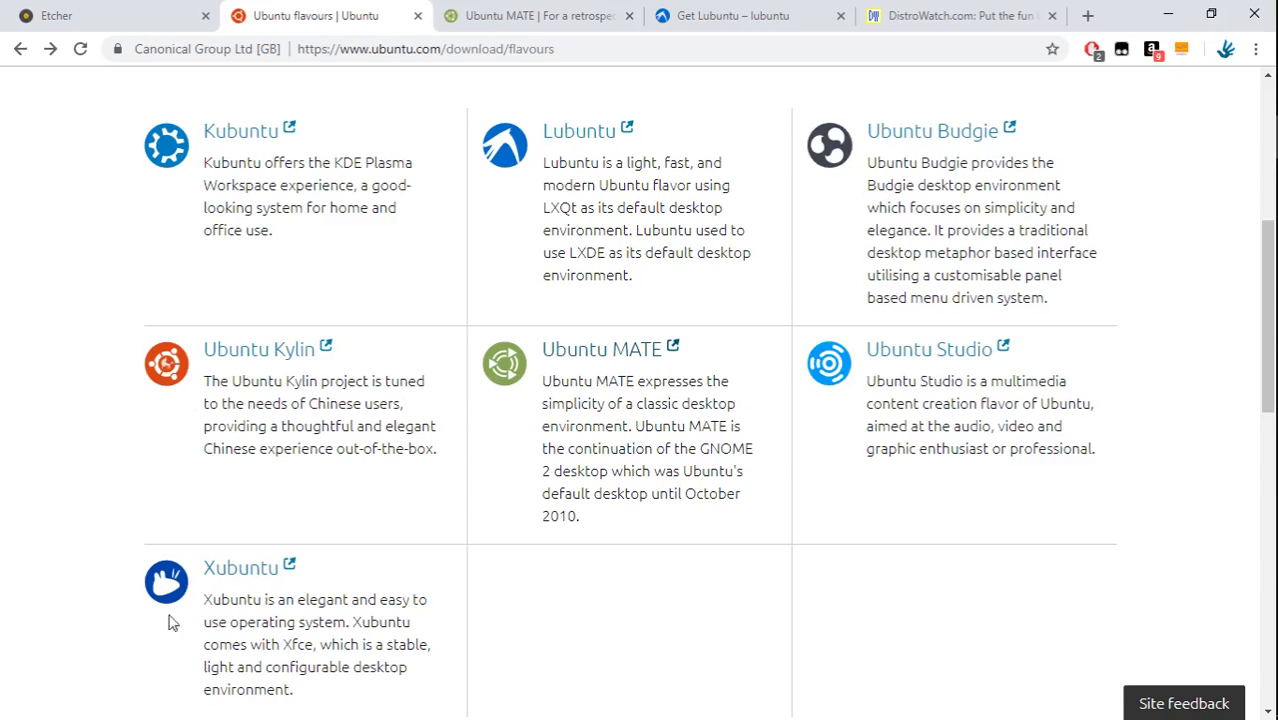
{"action": "scroll", "coordinate": [305, 565], "scroll_direction": "up", "scroll_amount": 3}
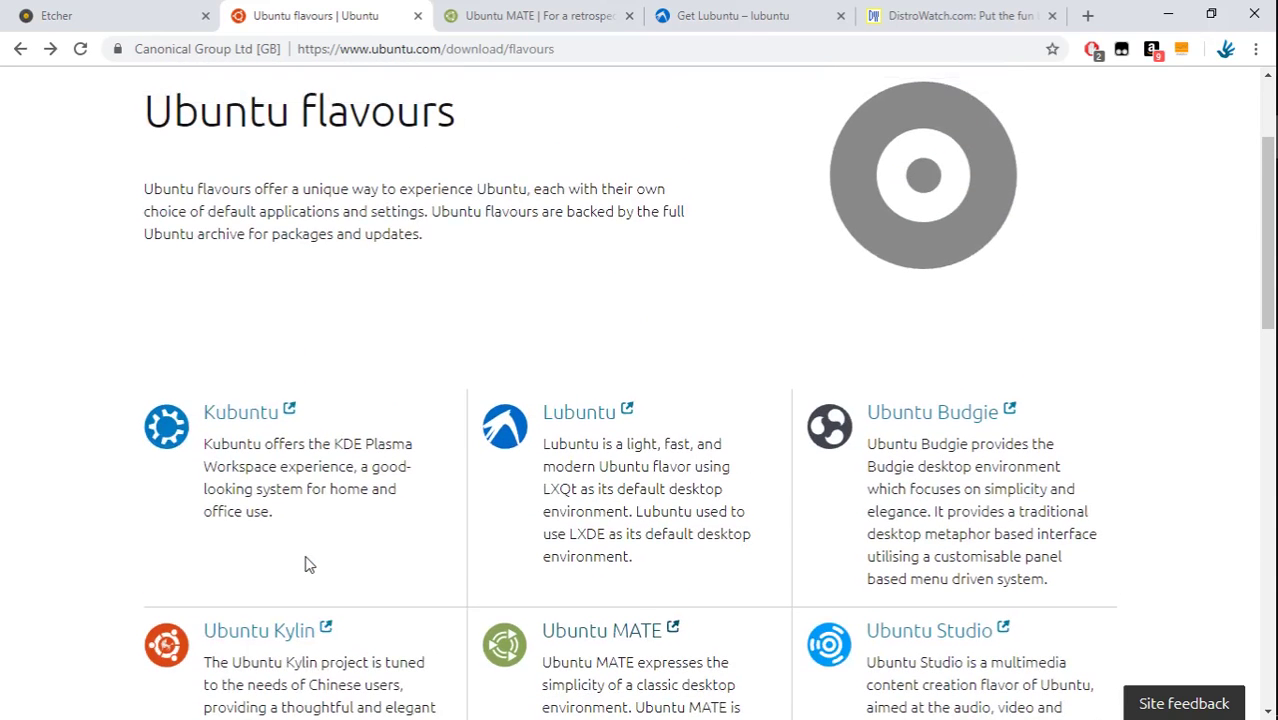
Switch to the Ubuntu MATE site and page through desktop screenshots 1 to 8
{"action": "left_click", "coordinate": [453, 9]}
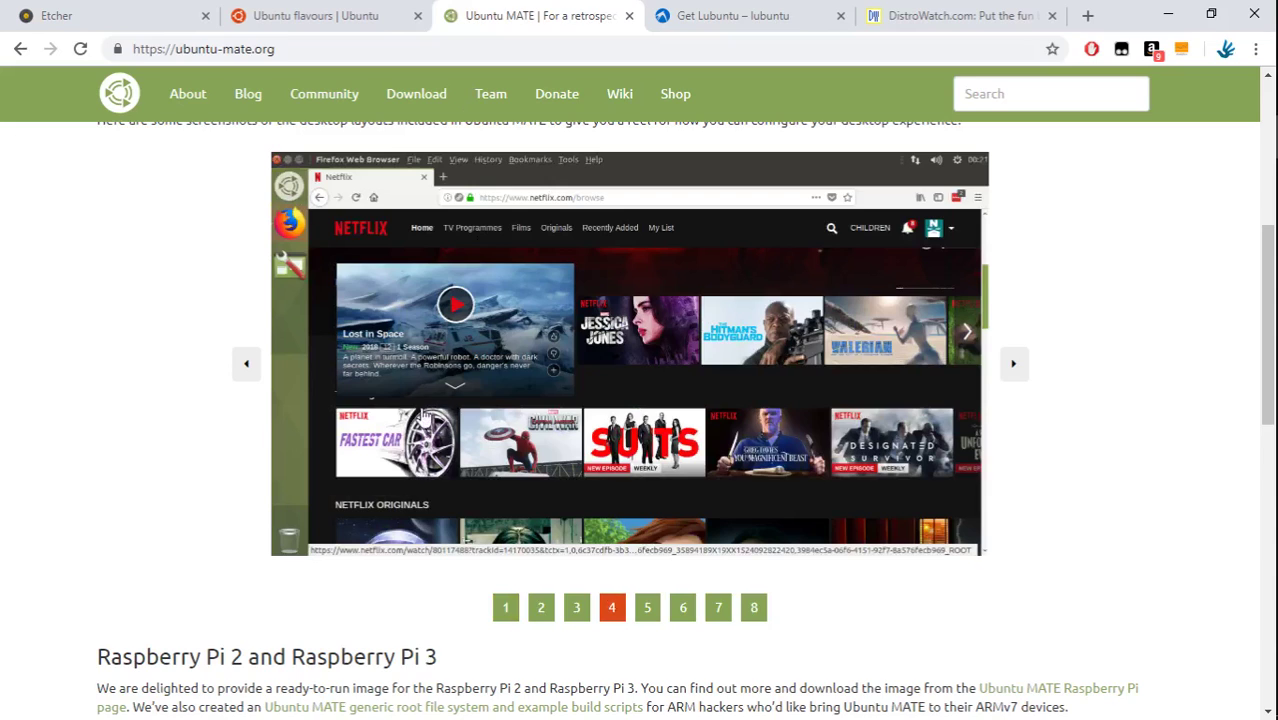
{"action": "left_click", "coordinate": [505, 609]}
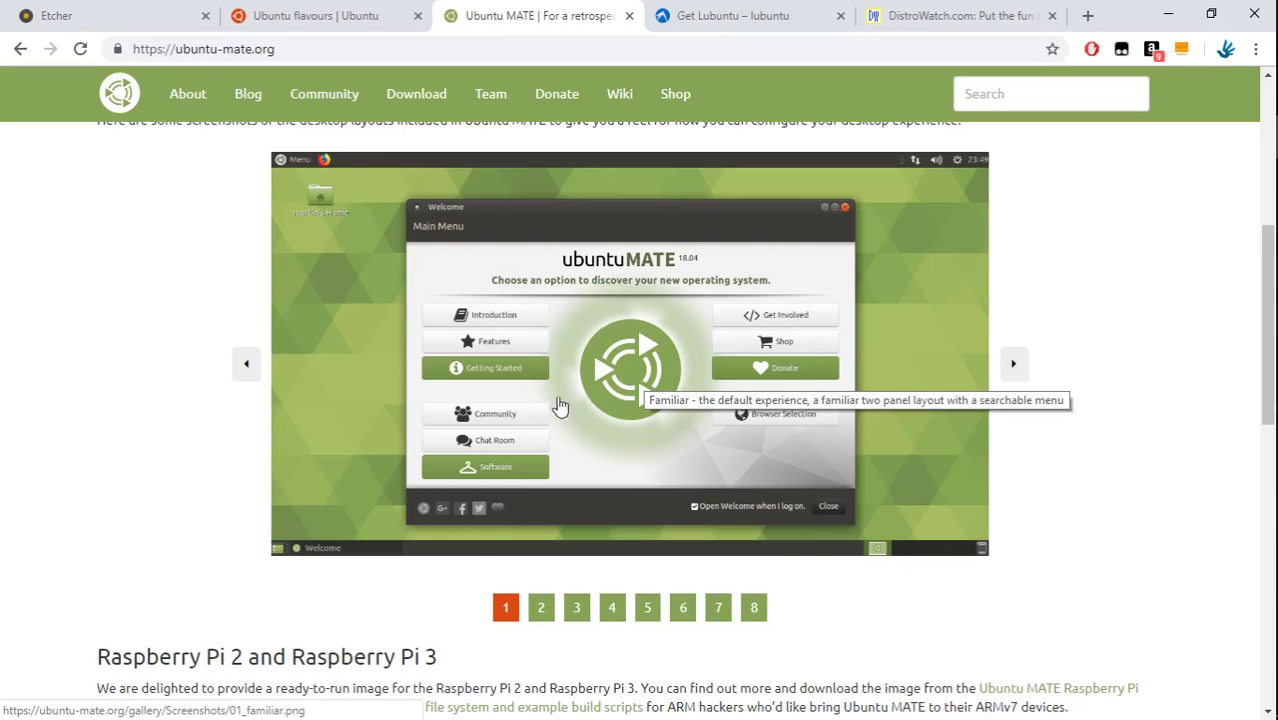
{"action": "left_click", "coordinate": [541, 607]}
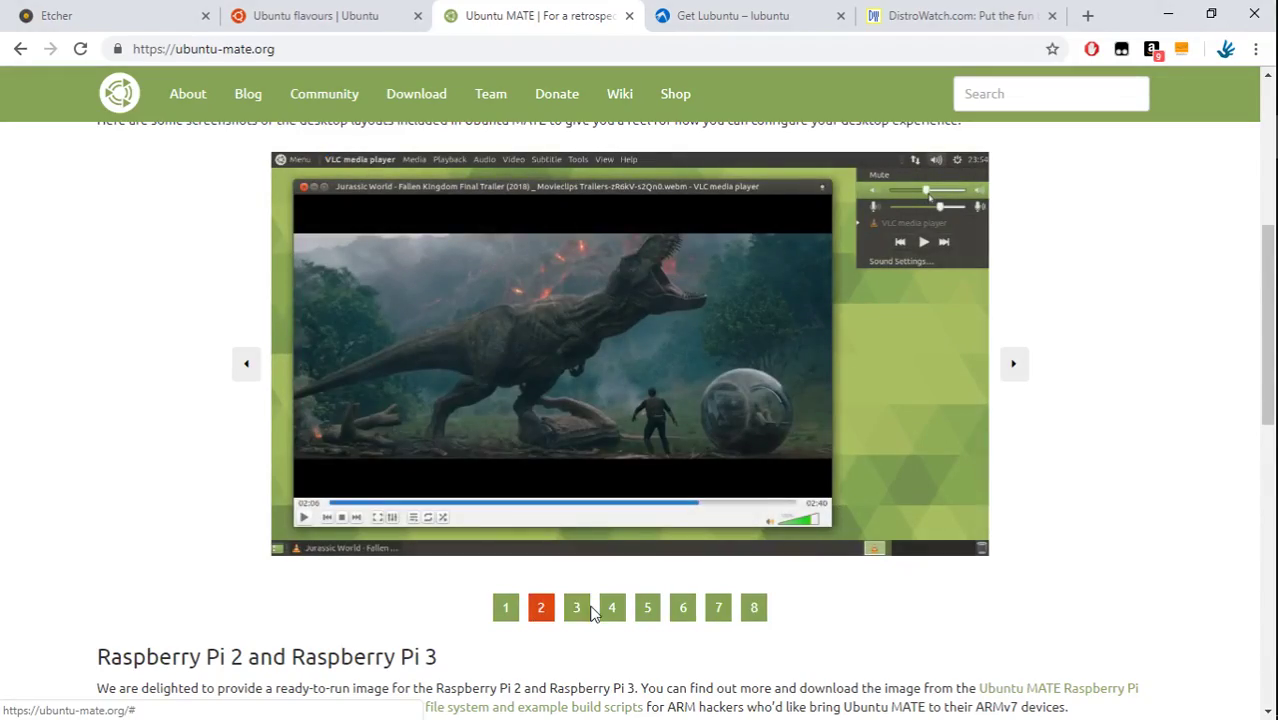
{"action": "left_click", "coordinate": [580, 609]}
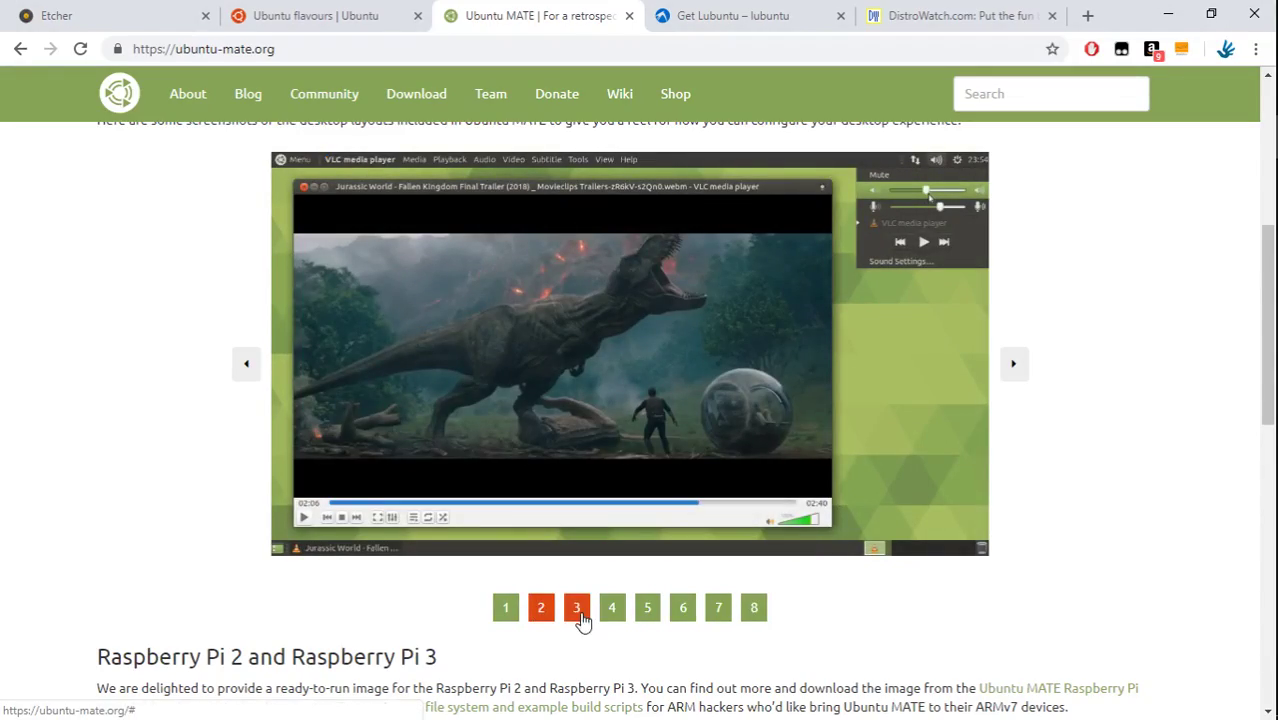
{"action": "left_click", "coordinate": [612, 609]}
{"action": "left_click", "coordinate": [648, 609]}
{"action": "left_click", "coordinate": [683, 609]}
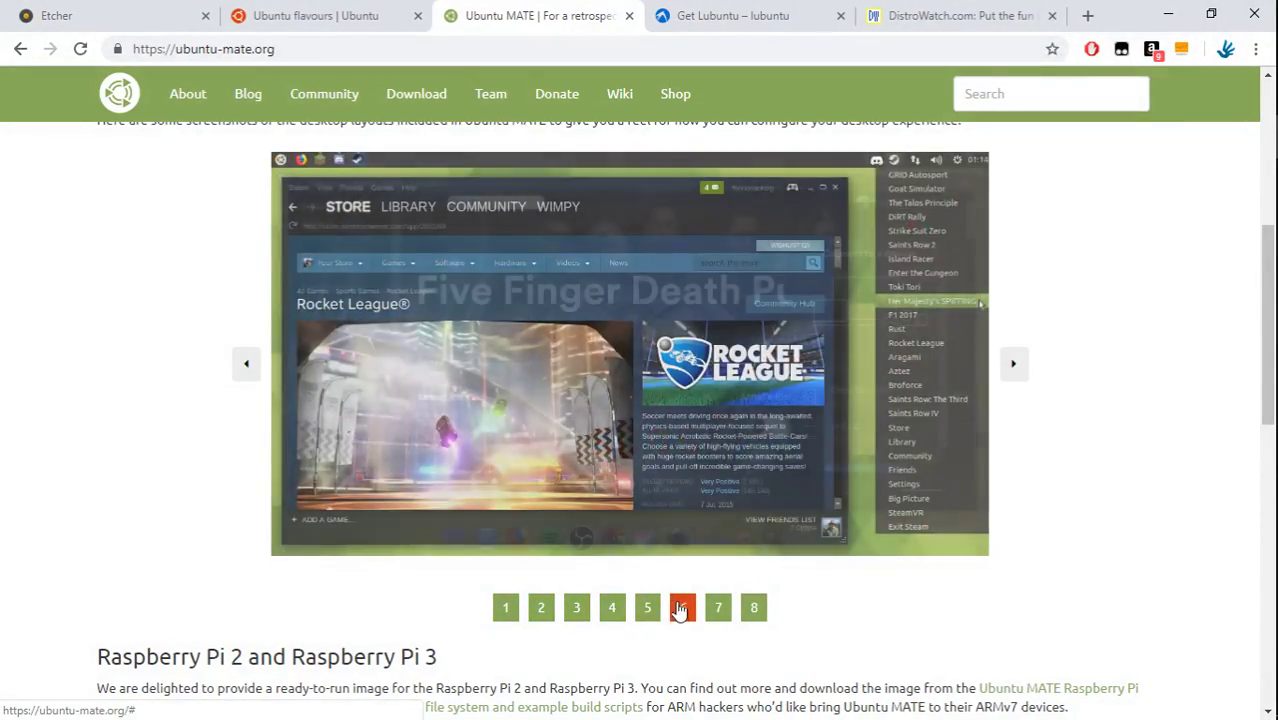
{"action": "left_click", "coordinate": [718, 609]}
{"action": "left_click", "coordinate": [754, 609]}
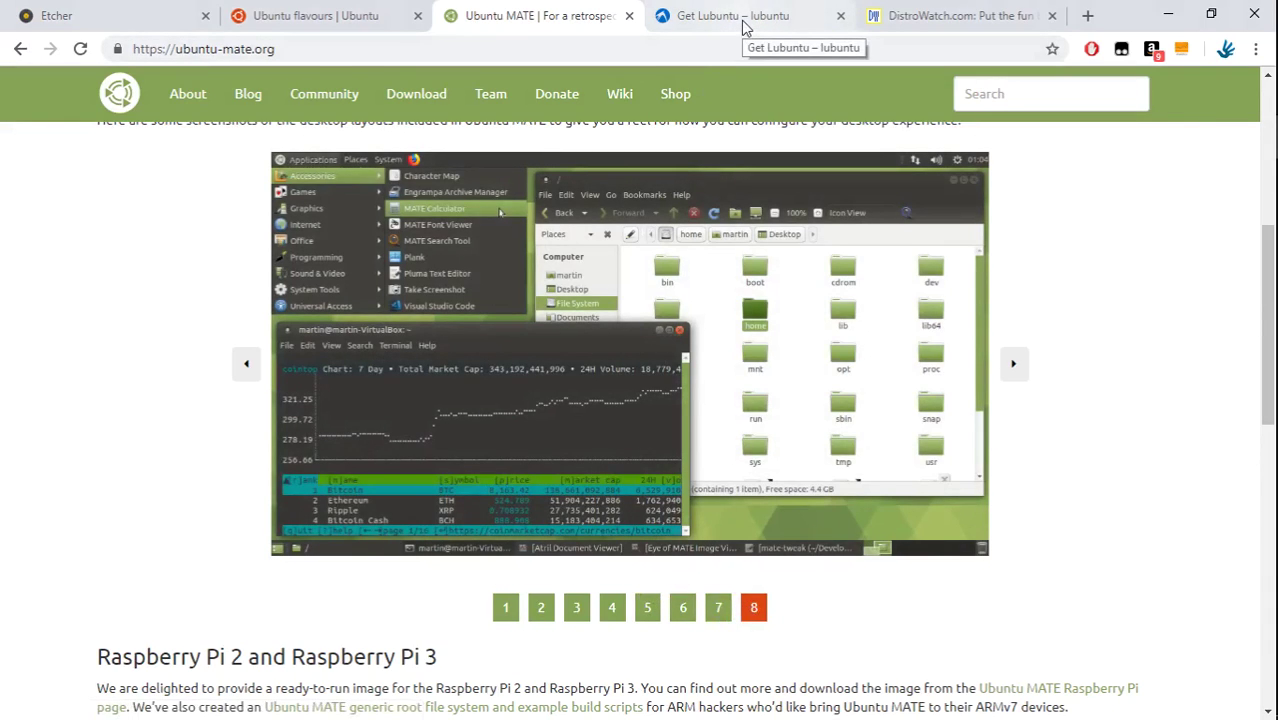
Look over the rest of the Ubuntu MATE home page down to the sponsors, and open its download page
{"action": "scroll", "coordinate": [575, 372], "scroll_direction": "up", "scroll_amount": 3}
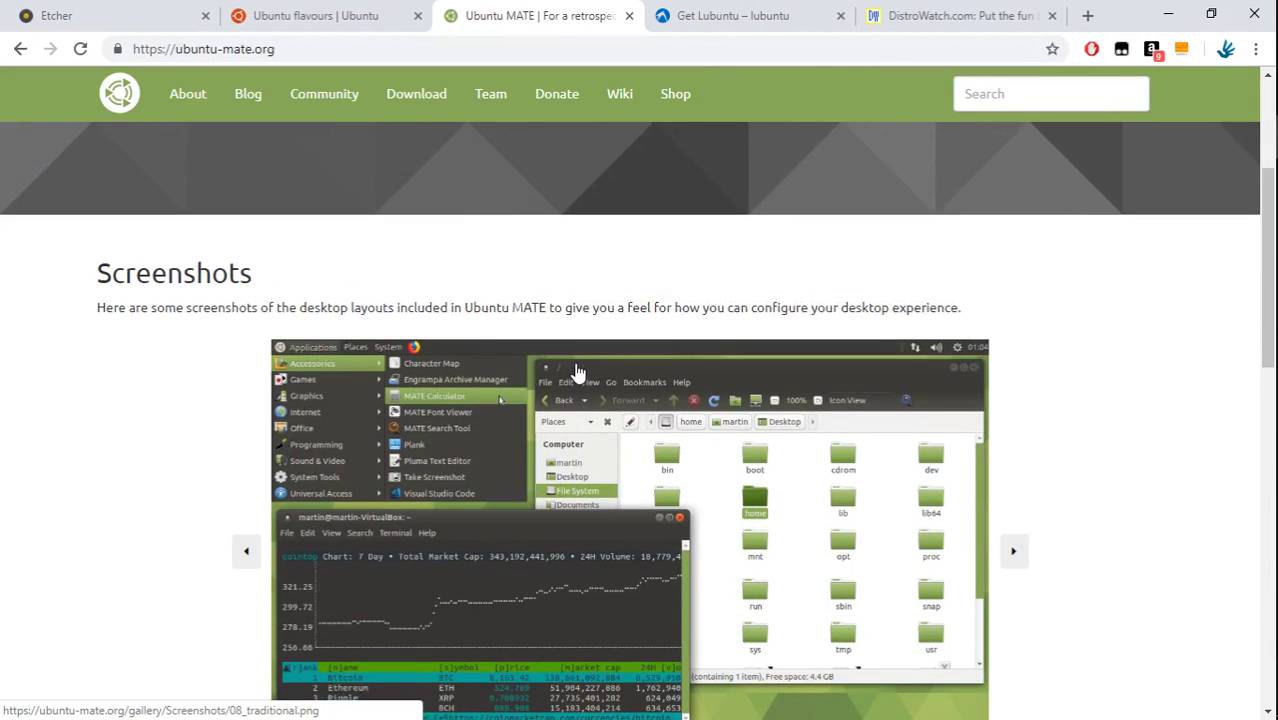
{"action": "scroll", "coordinate": [575, 372], "scroll_direction": "down", "scroll_amount": 12}
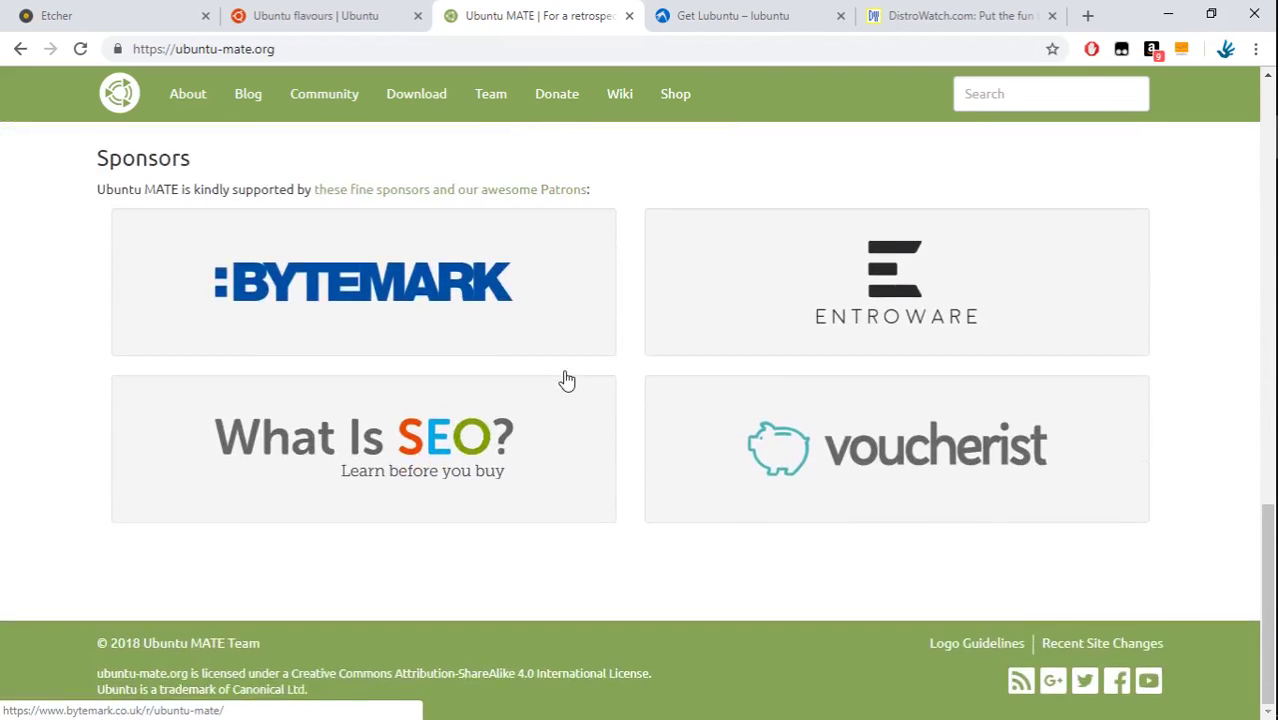
{"action": "scroll", "coordinate": [565, 376], "scroll_direction": "up", "scroll_amount": 10}
{"action": "scroll", "coordinate": [561, 369], "scroll_direction": "up", "scroll_amount": 4}
{"action": "left_click", "coordinate": [424, 92]}
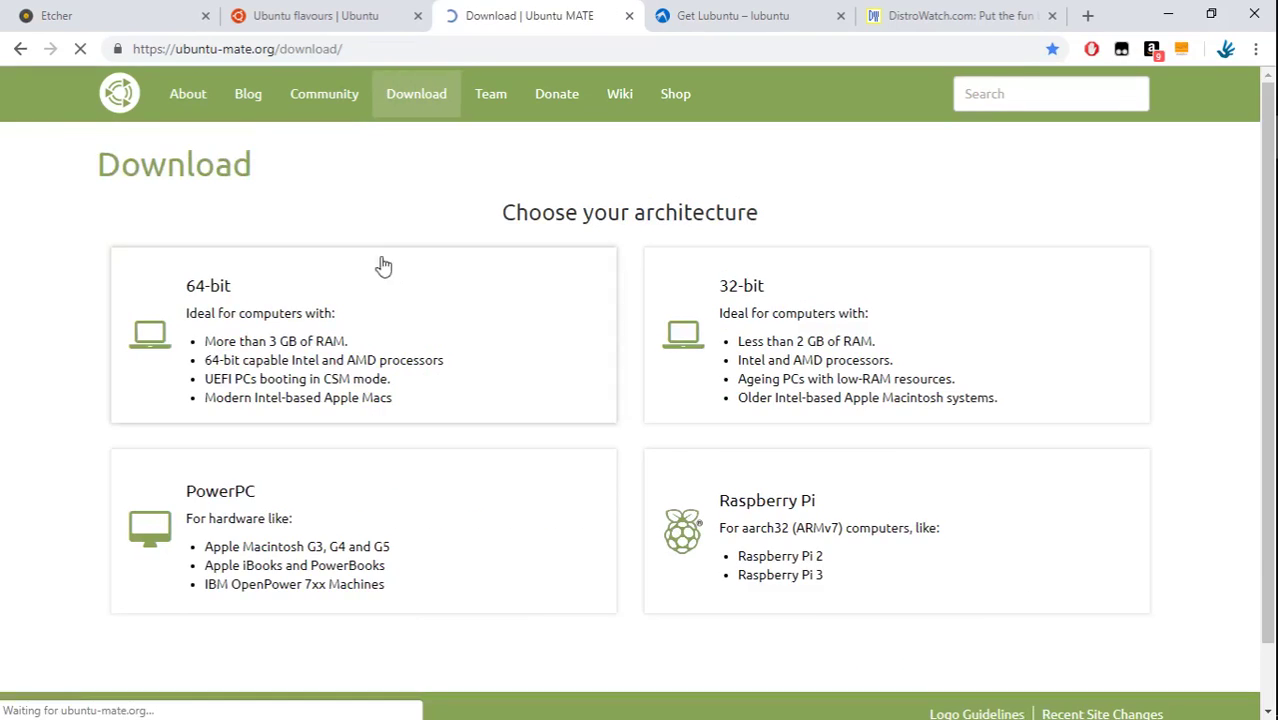
Open the Ubuntu Desktop download page on the Ubuntu site and view the recommended system requirements for Ubuntu 18.04.1 LTS
{"action": "left_click", "coordinate": [335, 10]}
{"action": "scroll", "coordinate": [330, 344], "scroll_direction": "up", "scroll_amount": 2}
{"action": "left_click", "coordinate": [260, 162]}
{"action": "scroll", "coordinate": [151, 351], "scroll_direction": "down", "scroll_amount": 3}
{"action": "scroll", "coordinate": [282, 293], "scroll_direction": "up", "scroll_amount": 3}
{"action": "left_click", "coordinate": [160, 375]}
{"action": "scroll", "coordinate": [115, 405], "scroll_direction": "down", "scroll_amount": 3}
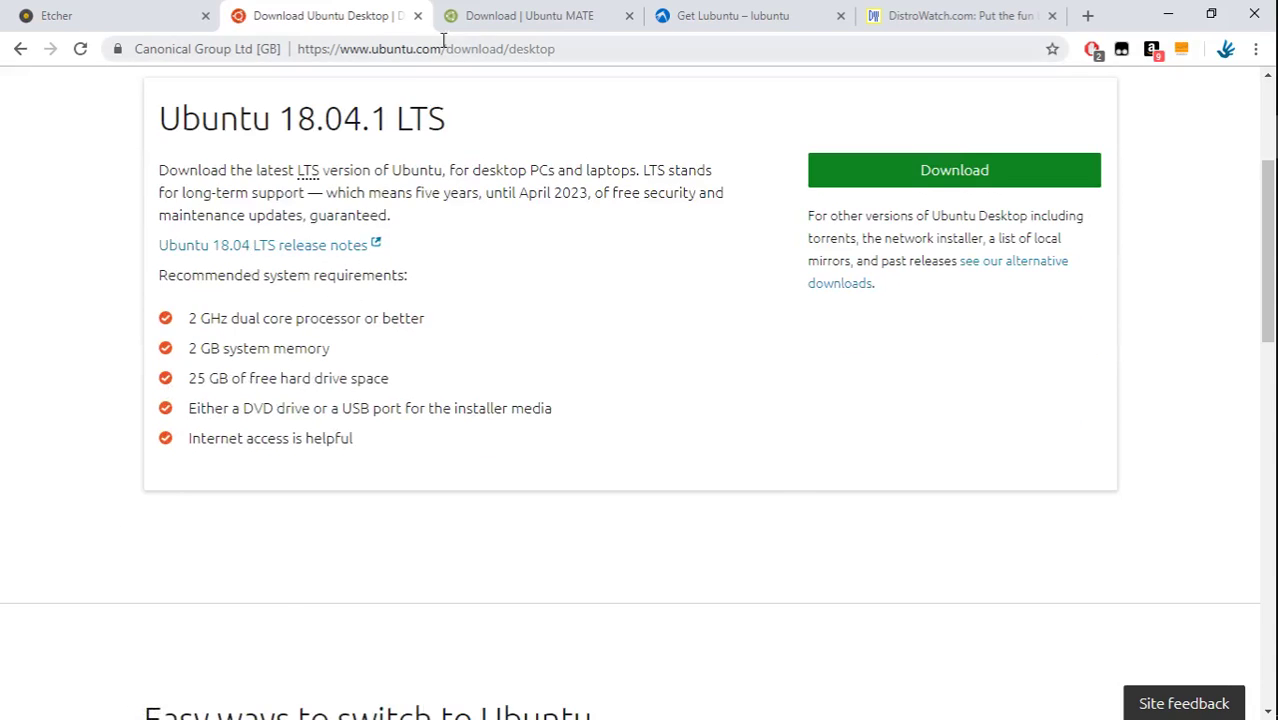
Check the 64-bit releases offered for Ubuntu MATE, and go back to look over its home page
{"action": "left_click", "coordinate": [470, 16]}
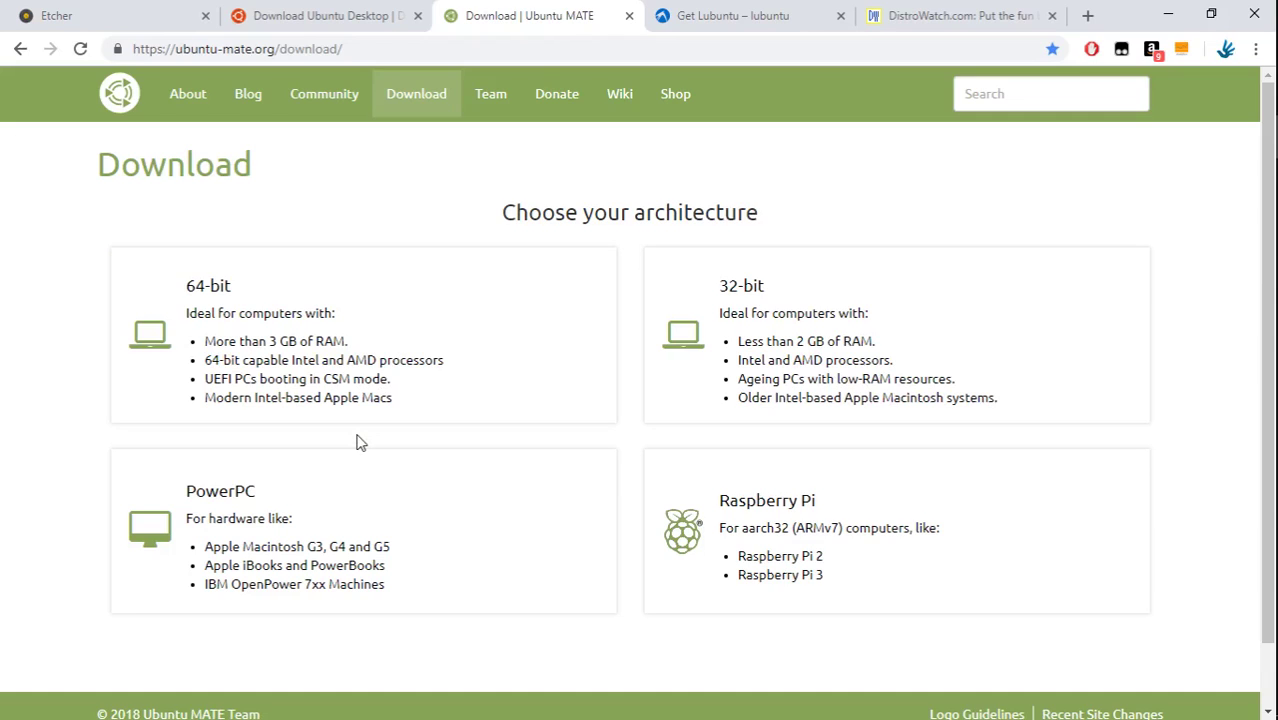
{"action": "left_click", "coordinate": [251, 338]}
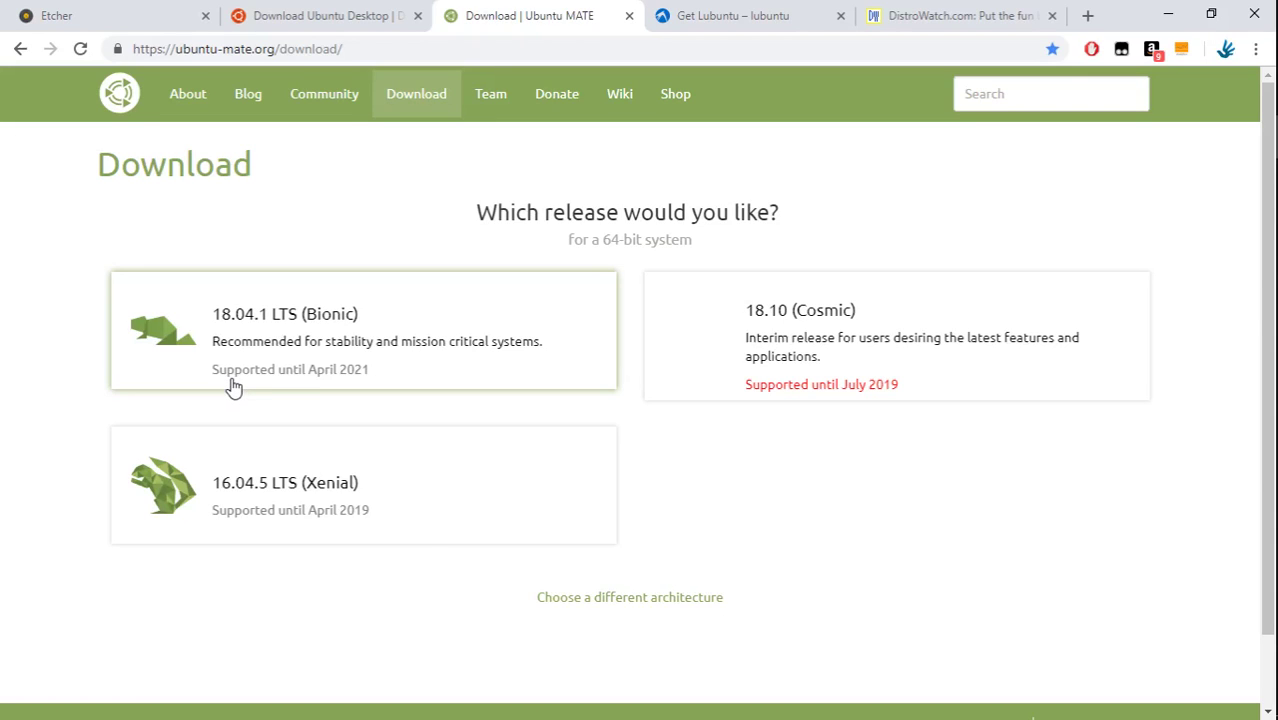
{"action": "key", "text": "alt+Left"}
{"action": "scroll", "coordinate": [224, 476], "scroll_direction": "down", "scroll_amount": 4}
{"action": "scroll", "coordinate": [226, 483], "scroll_direction": "up", "scroll_amount": 2}
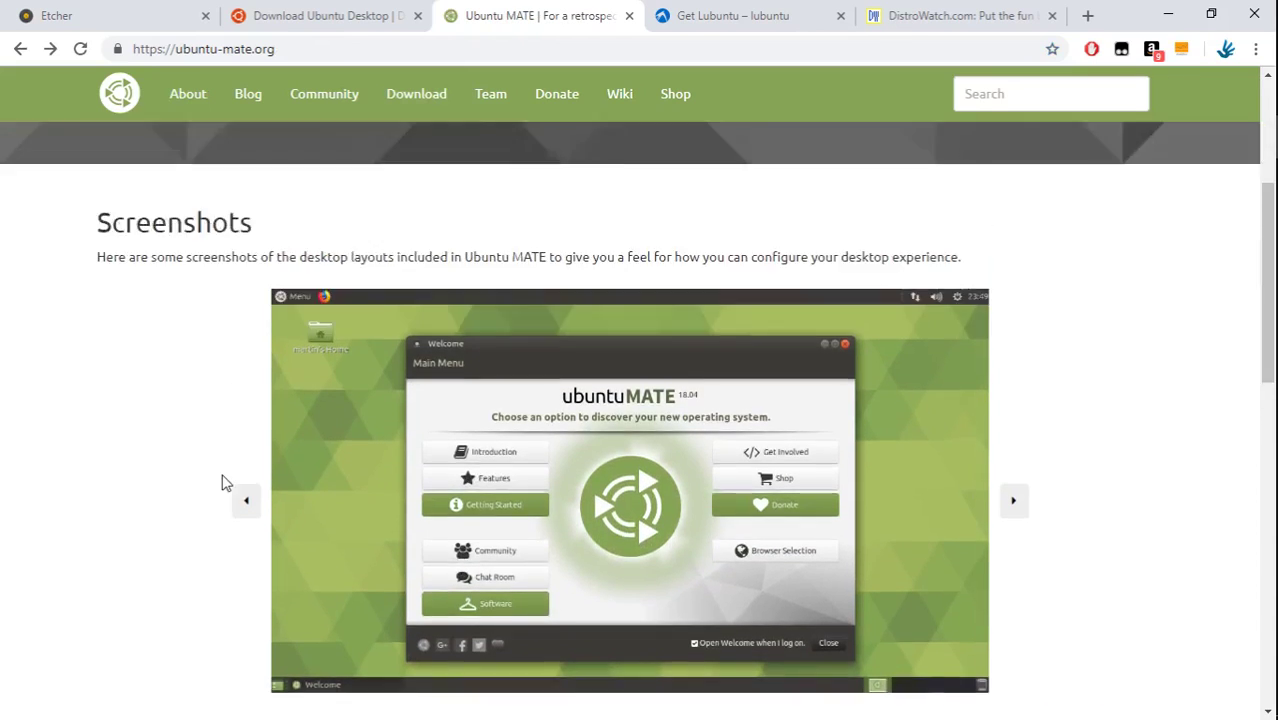
{"action": "scroll", "coordinate": [224, 483], "scroll_direction": "up", "scroll_amount": 3}
Open the download links for the 64-bit 18.04.1 LTS (Bionic) release of Ubuntu MATE
{"action": "left_click", "coordinate": [410, 95]}
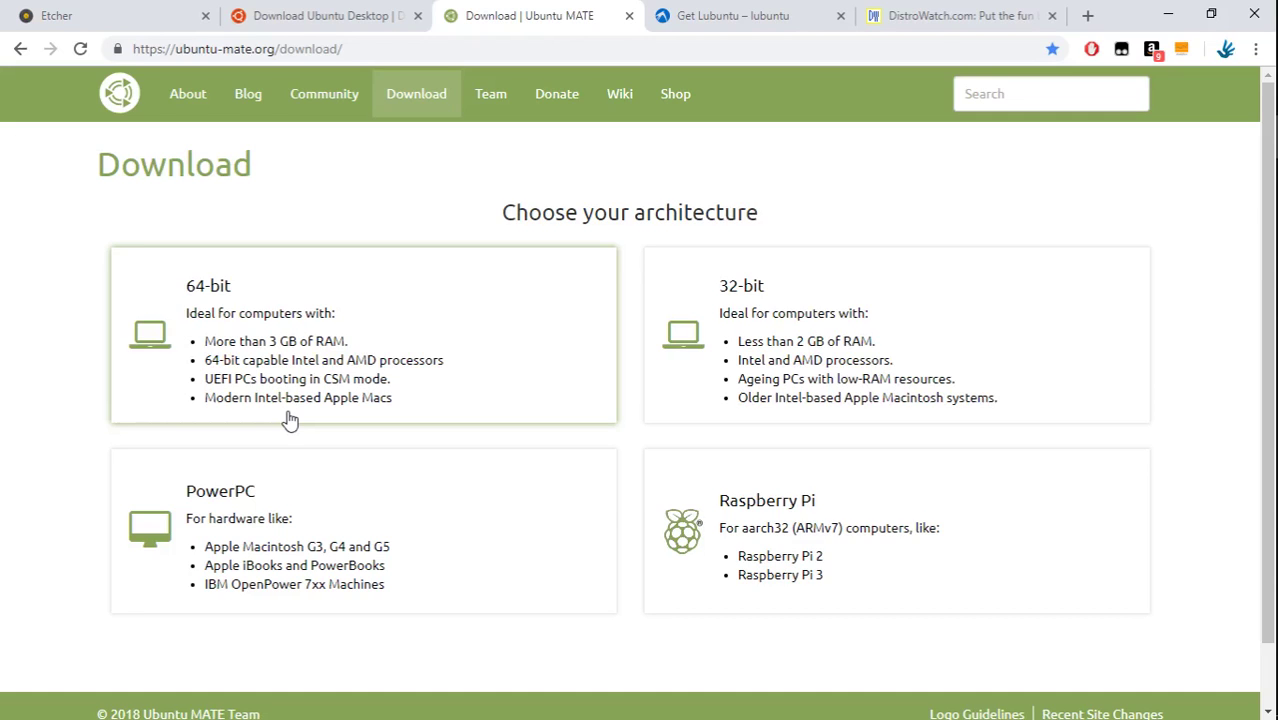
{"action": "left_click", "coordinate": [289, 421]}
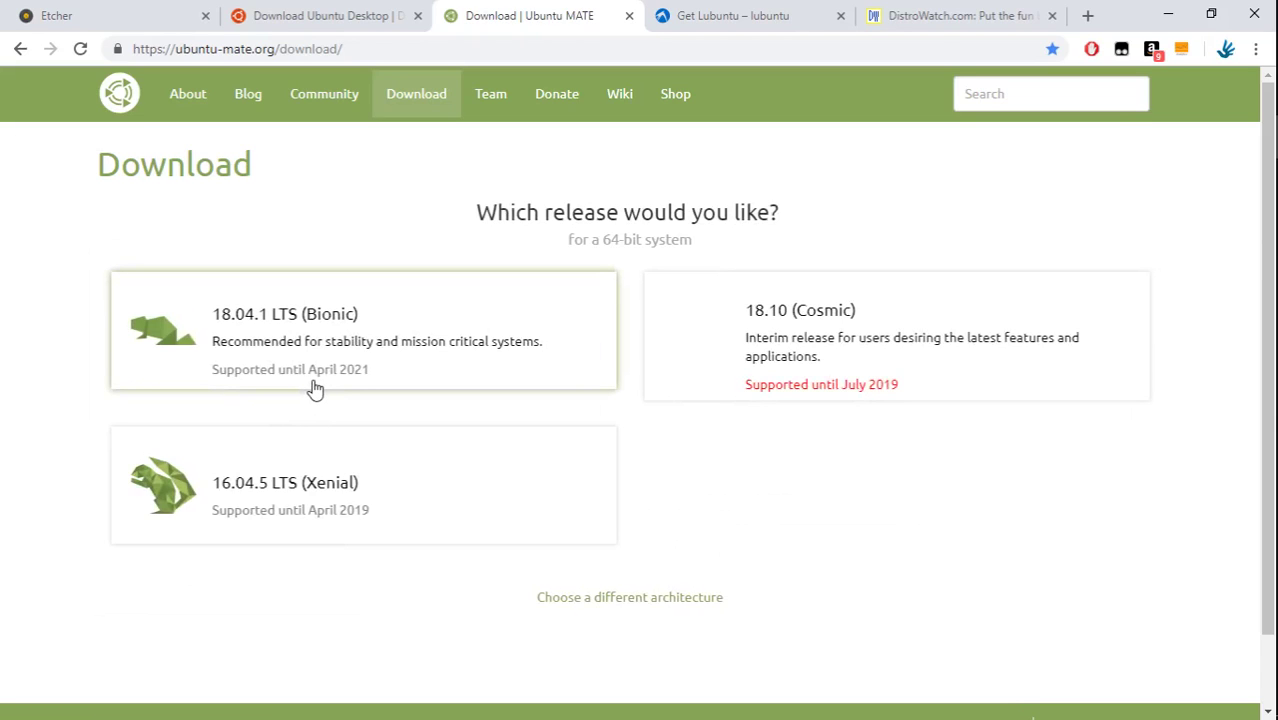
{"action": "left_click", "coordinate": [314, 388]}
{"action": "scroll", "coordinate": [285, 535], "scroll_direction": "down", "scroll_amount": 3}
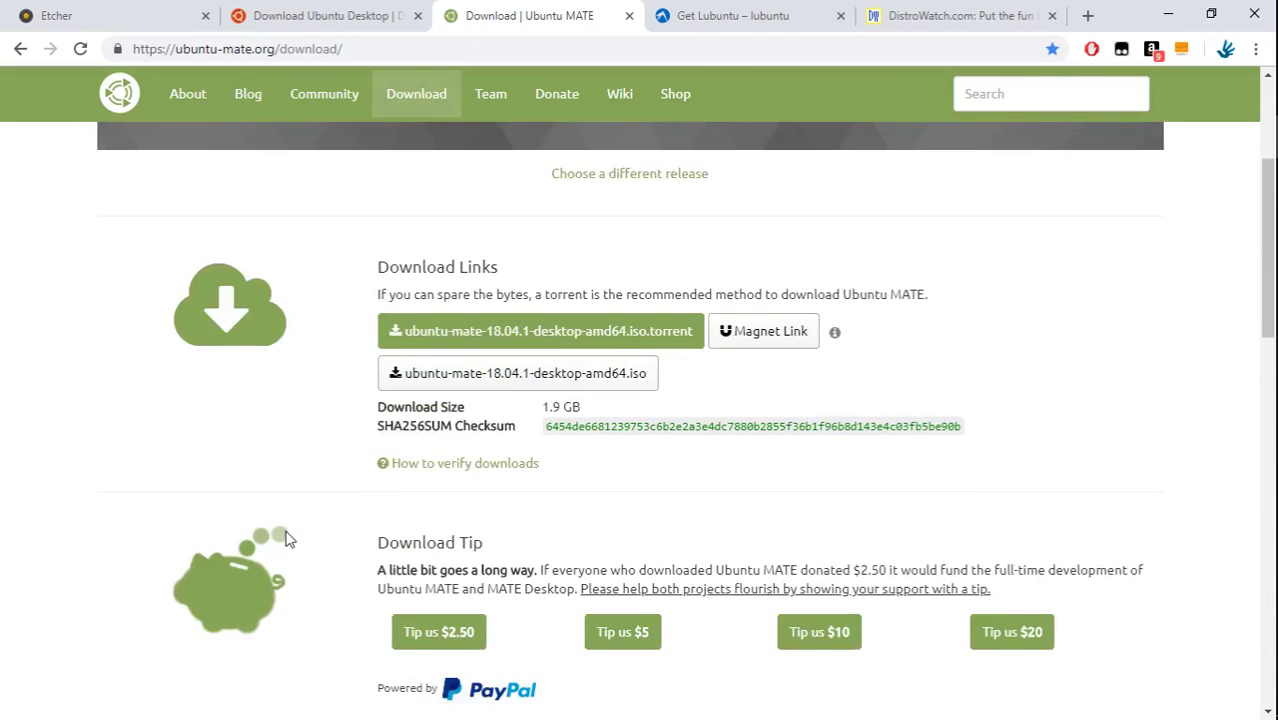
Look through the Bionic release page's download links, tip options, guide books and DVD and USB purchase offers
{"action": "scroll", "coordinate": [285, 538], "scroll_direction": "down", "scroll_amount": 8}
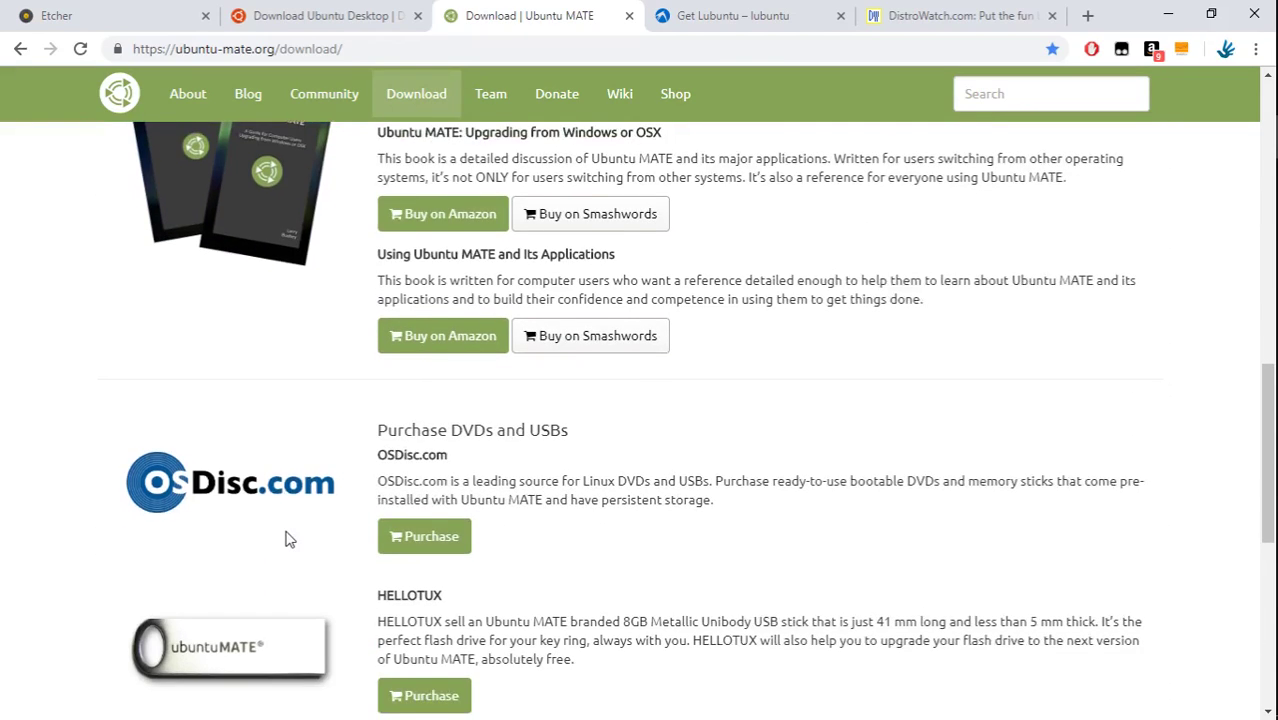
{"action": "scroll", "coordinate": [285, 540], "scroll_direction": "up", "scroll_amount": 4}
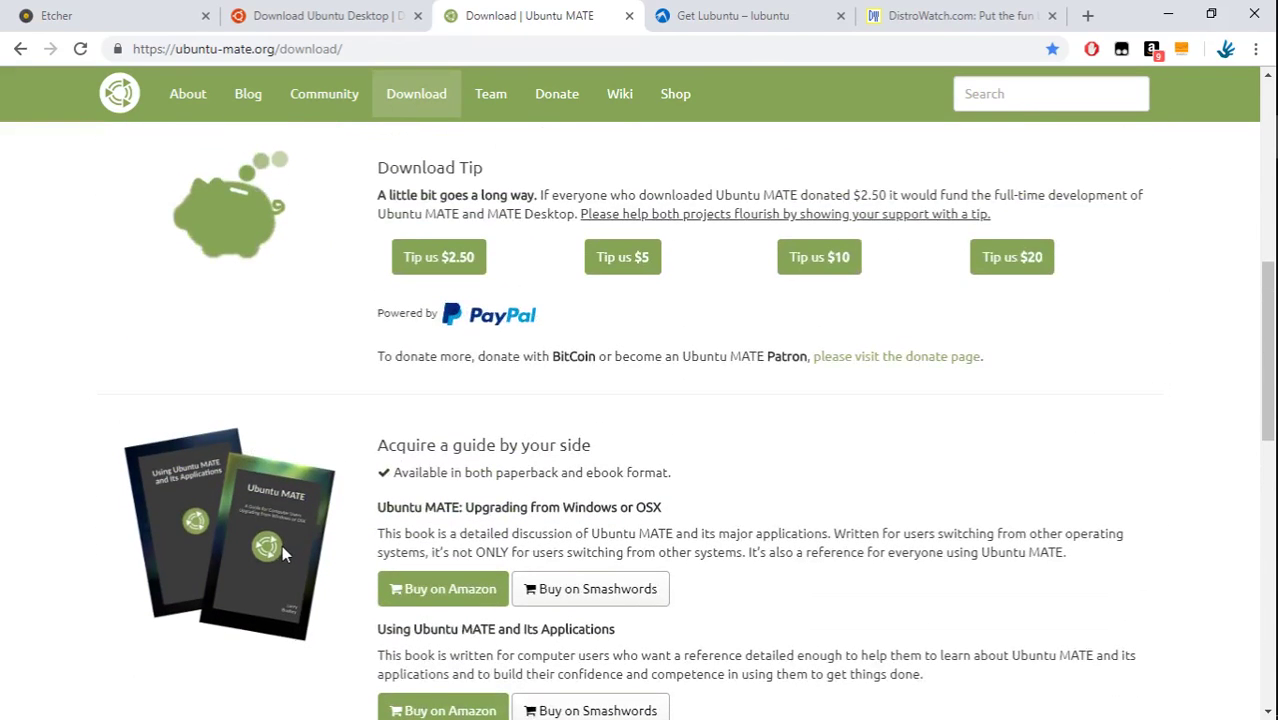
{"action": "scroll", "coordinate": [283, 553], "scroll_direction": "up", "scroll_amount": 4}
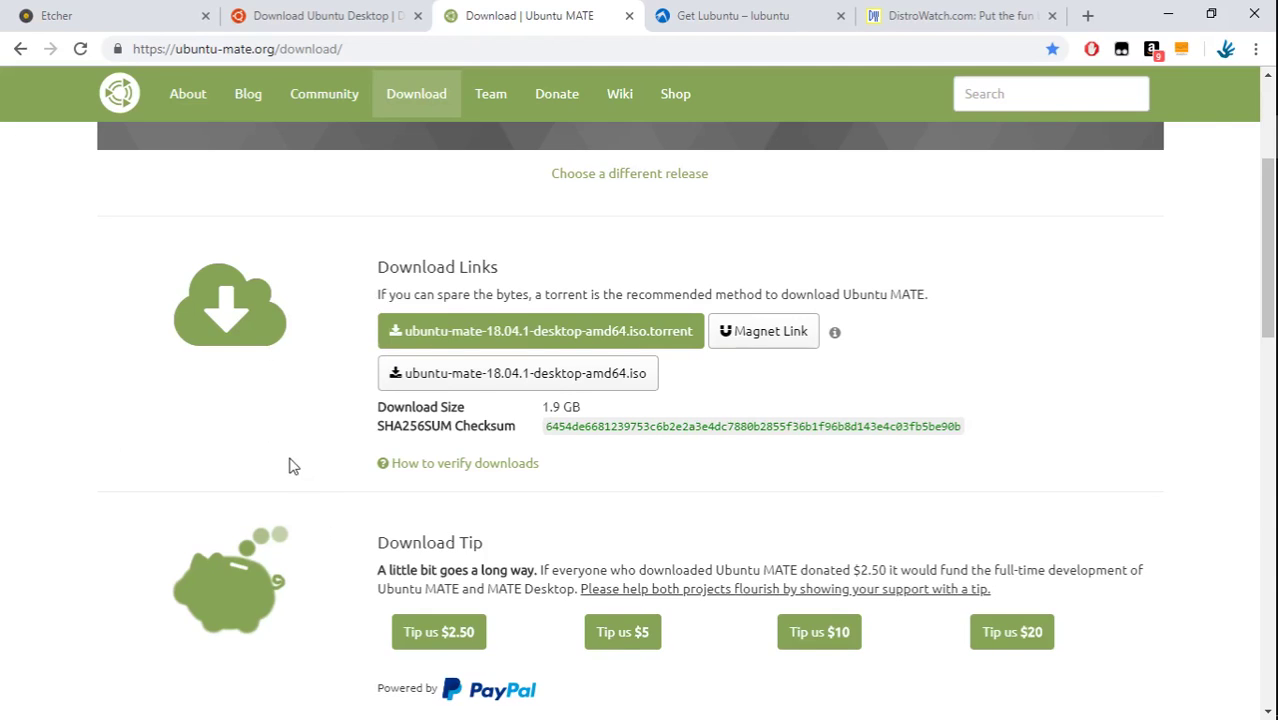
{"action": "scroll", "coordinate": [291, 466], "scroll_direction": "down", "scroll_amount": 10}
{"action": "scroll", "coordinate": [291, 466], "scroll_direction": "up", "scroll_amount": 12}
{"action": "scroll", "coordinate": [291, 466], "scroll_direction": "down", "scroll_amount": 2}
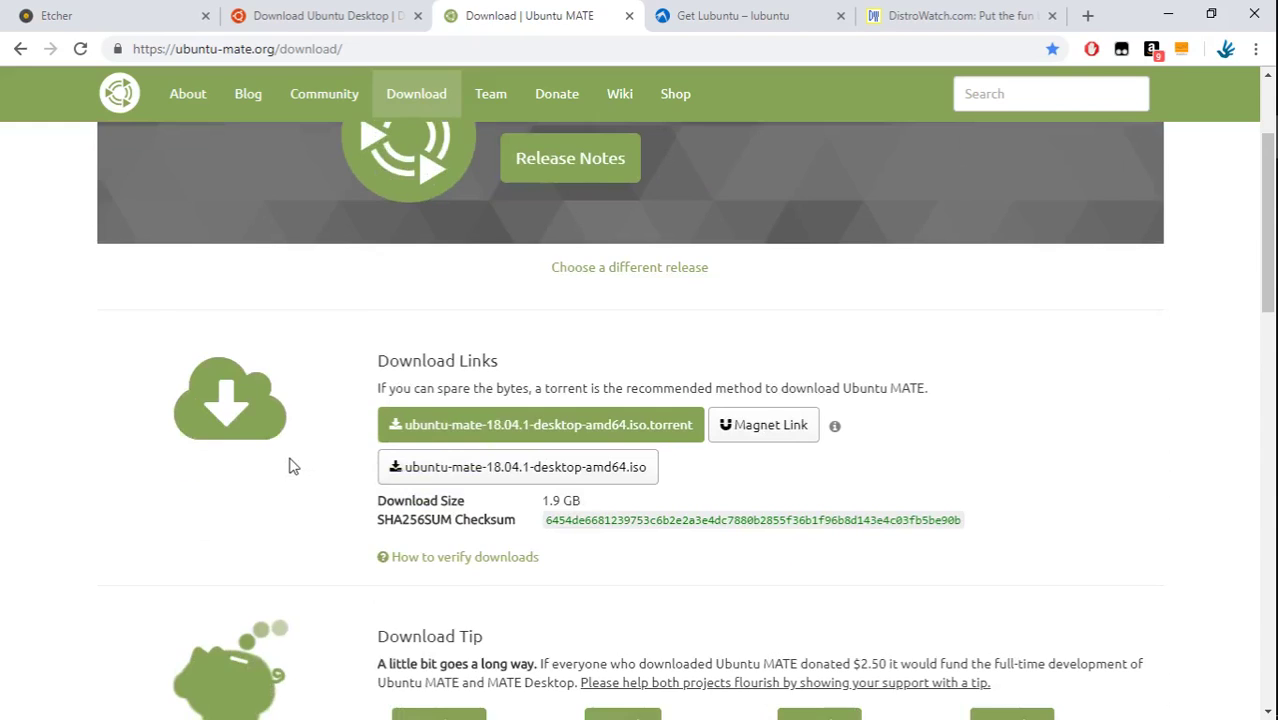
Go back to the Ubuntu MATE home page and reopen the release choices for a 64-bit system
{"action": "key", "text": "alt+Left"}
{"action": "scroll", "coordinate": [289, 456], "scroll_direction": "down", "scroll_amount": 3}
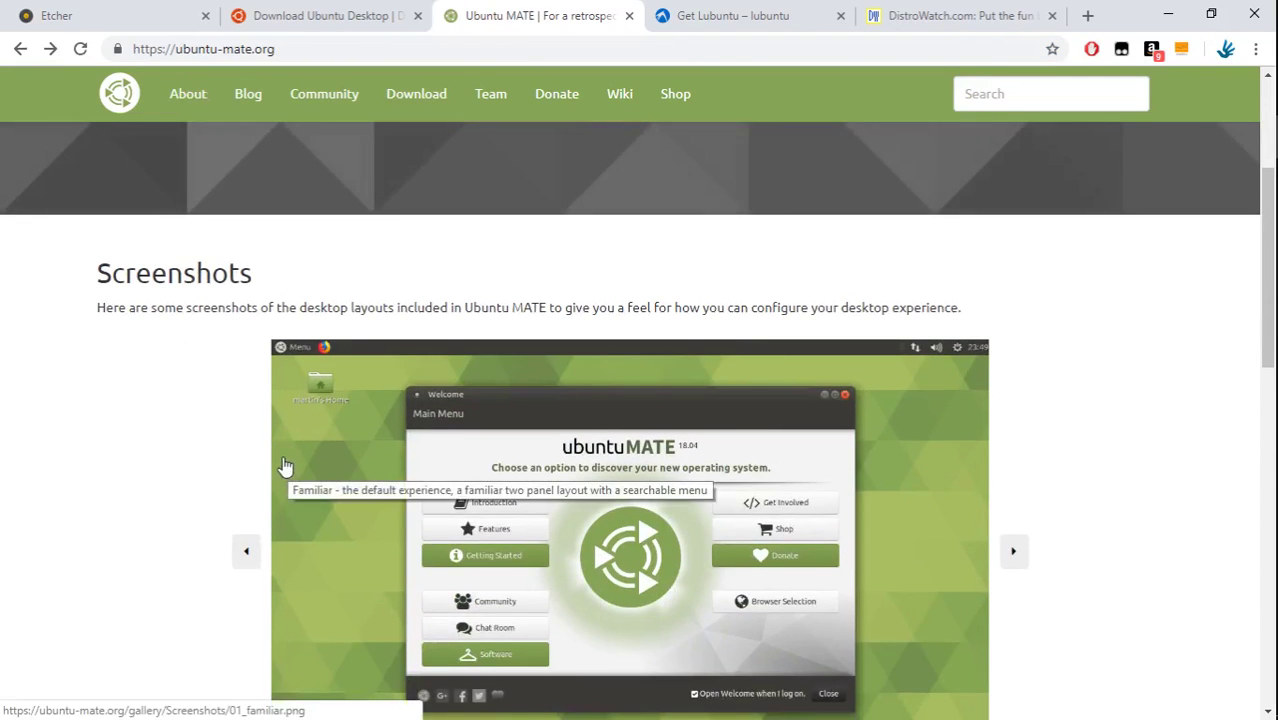
{"action": "left_click", "coordinate": [410, 100]}
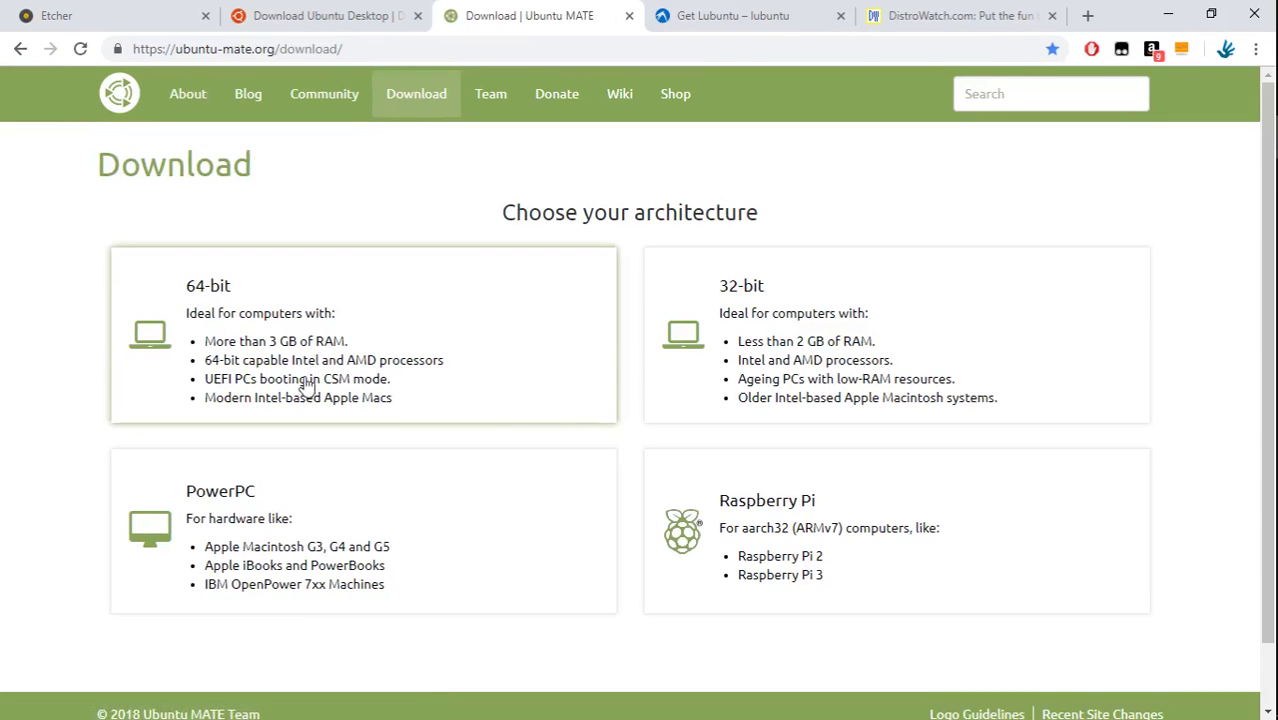
{"action": "left_click", "coordinate": [258, 350]}
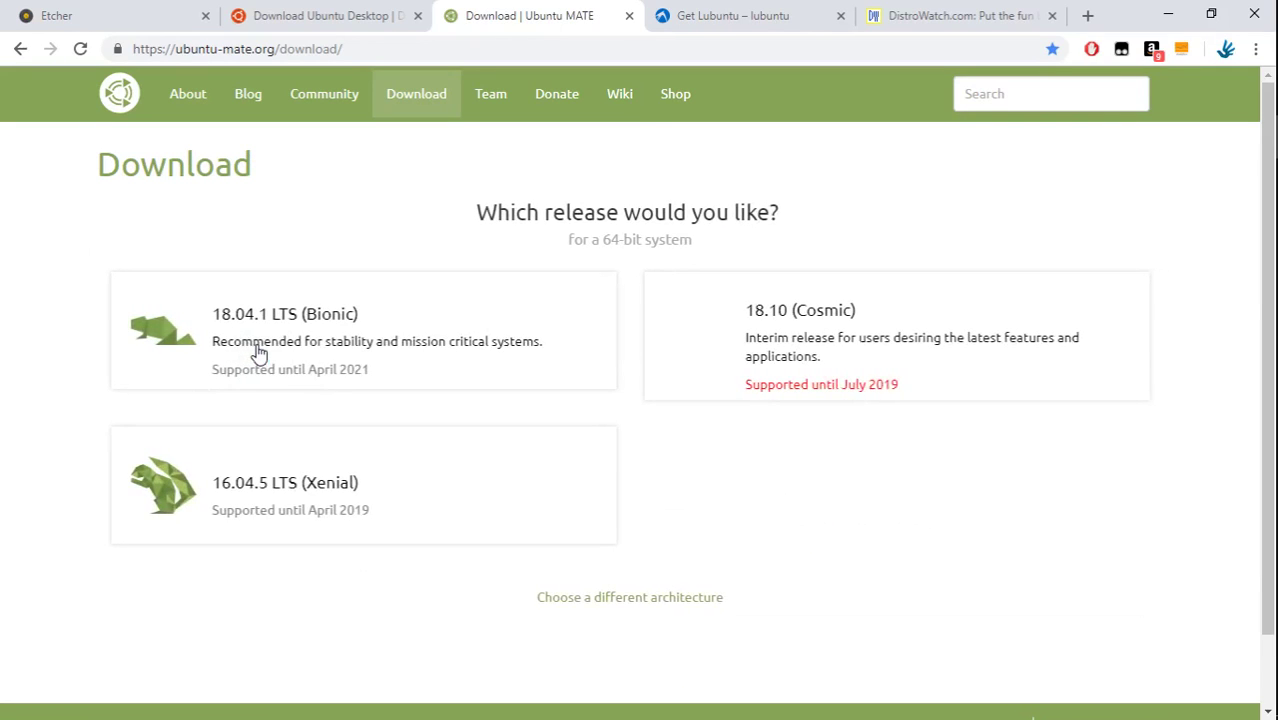
Return to the Ubuntu MATE home page and look through it down to the Raspberry Pi and sponsors sections
{"action": "key", "text": "alt+Left"}
{"action": "scroll", "coordinate": [245, 421], "scroll_direction": "down", "scroll_amount": 5}
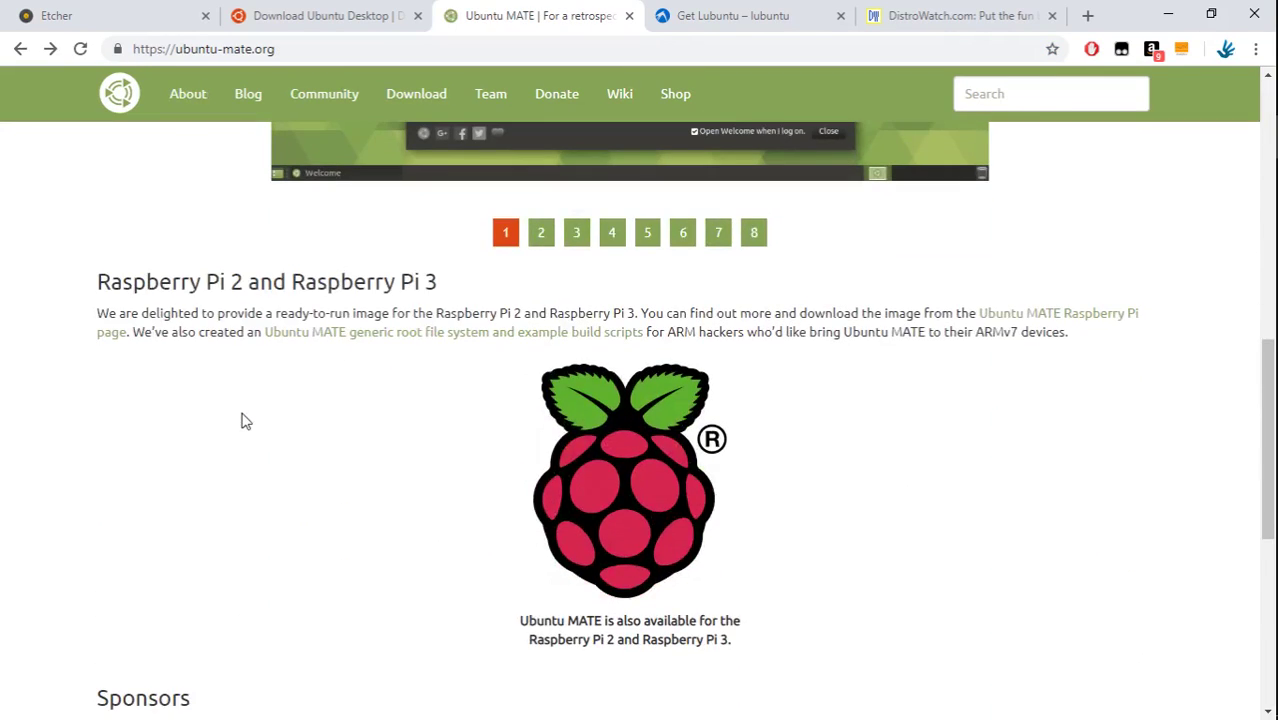
{"action": "scroll", "coordinate": [245, 421], "scroll_direction": "down", "scroll_amount": 5}
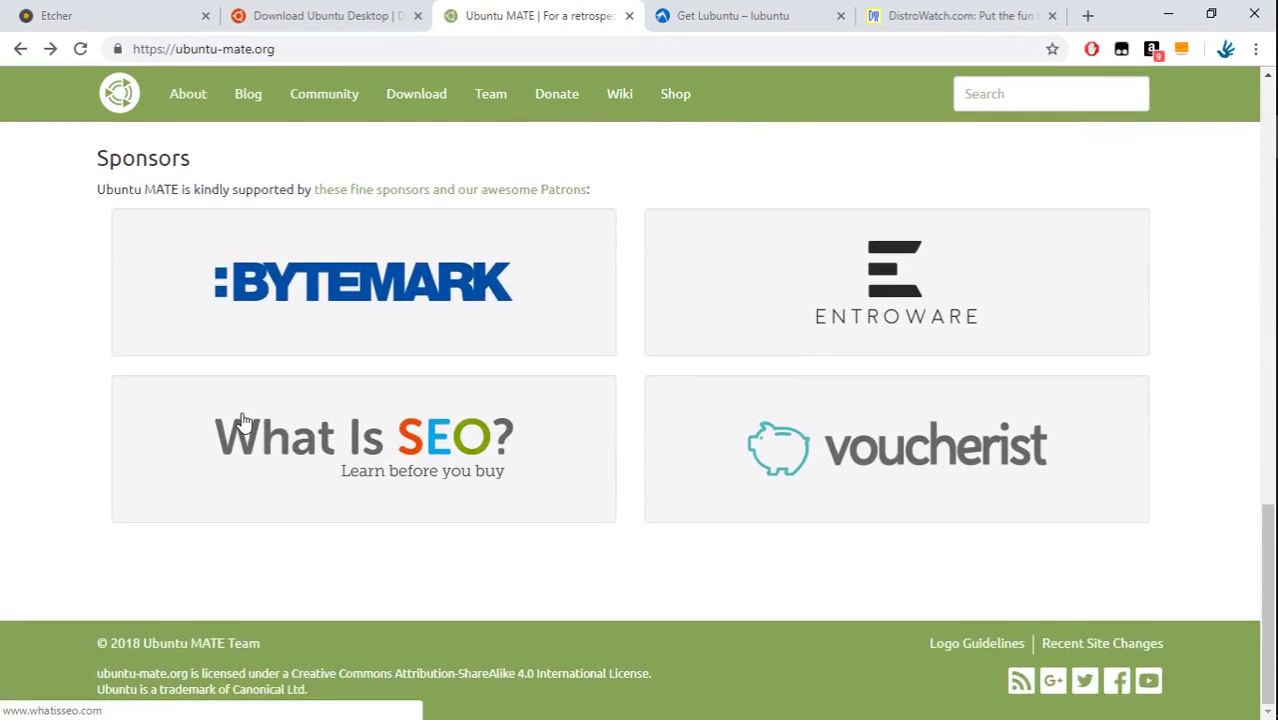
{"action": "scroll", "coordinate": [244, 423], "scroll_direction": "up", "scroll_amount": 8}
{"action": "scroll", "coordinate": [244, 422], "scroll_direction": "up", "scroll_amount": 6}
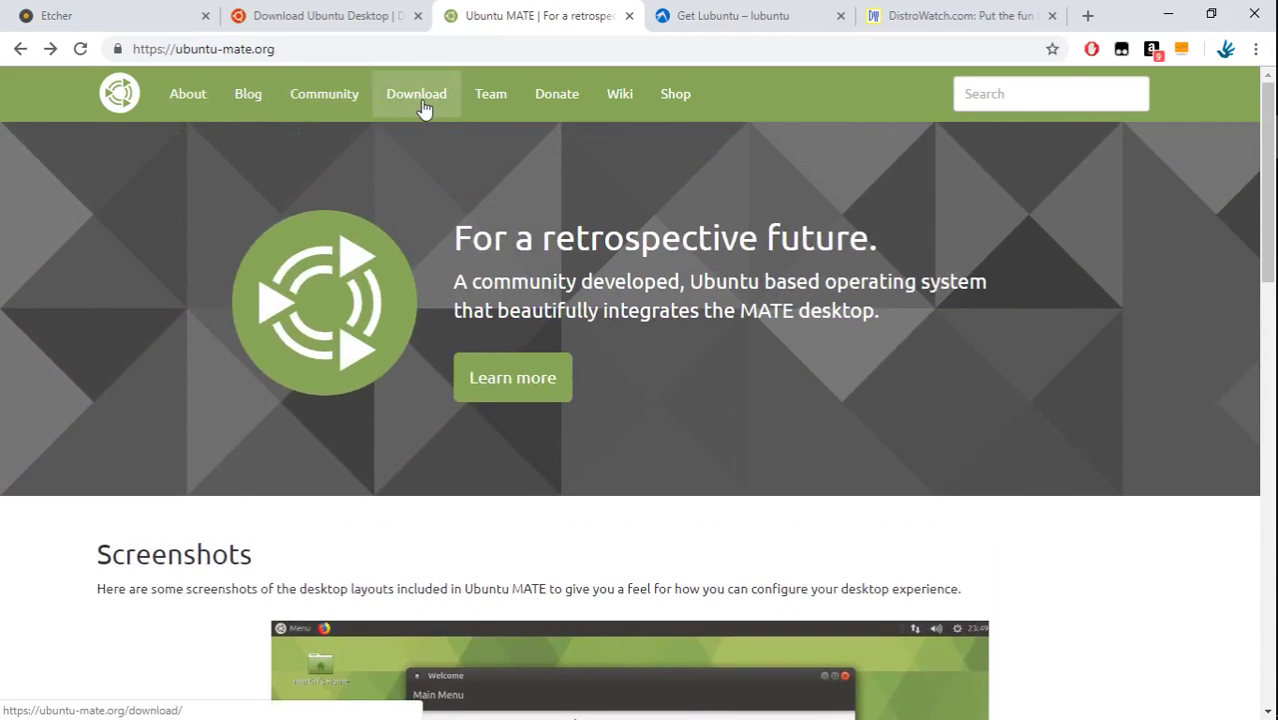
Search Google for "ubuntu mate recomended specs" and highlight the RAM figure in the featured answer
{"action": "left_click", "coordinate": [321, 45]}
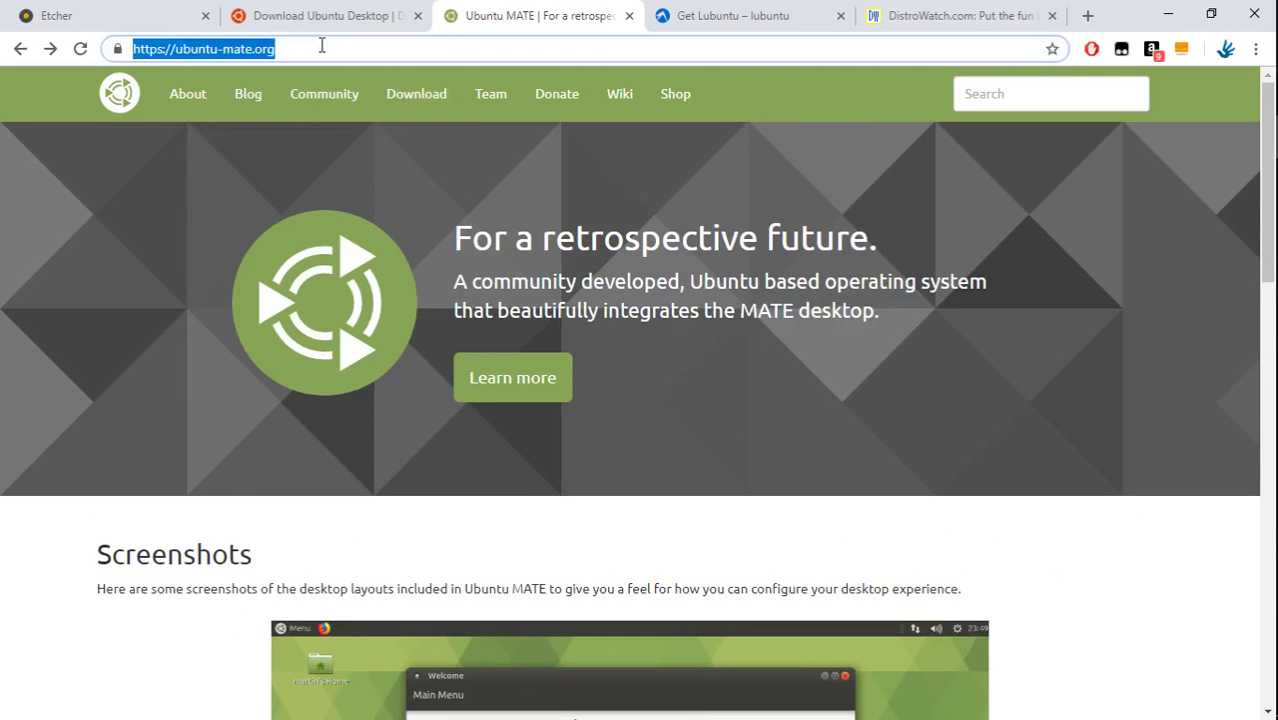
{"action": "key", "text": "BackSpace"}
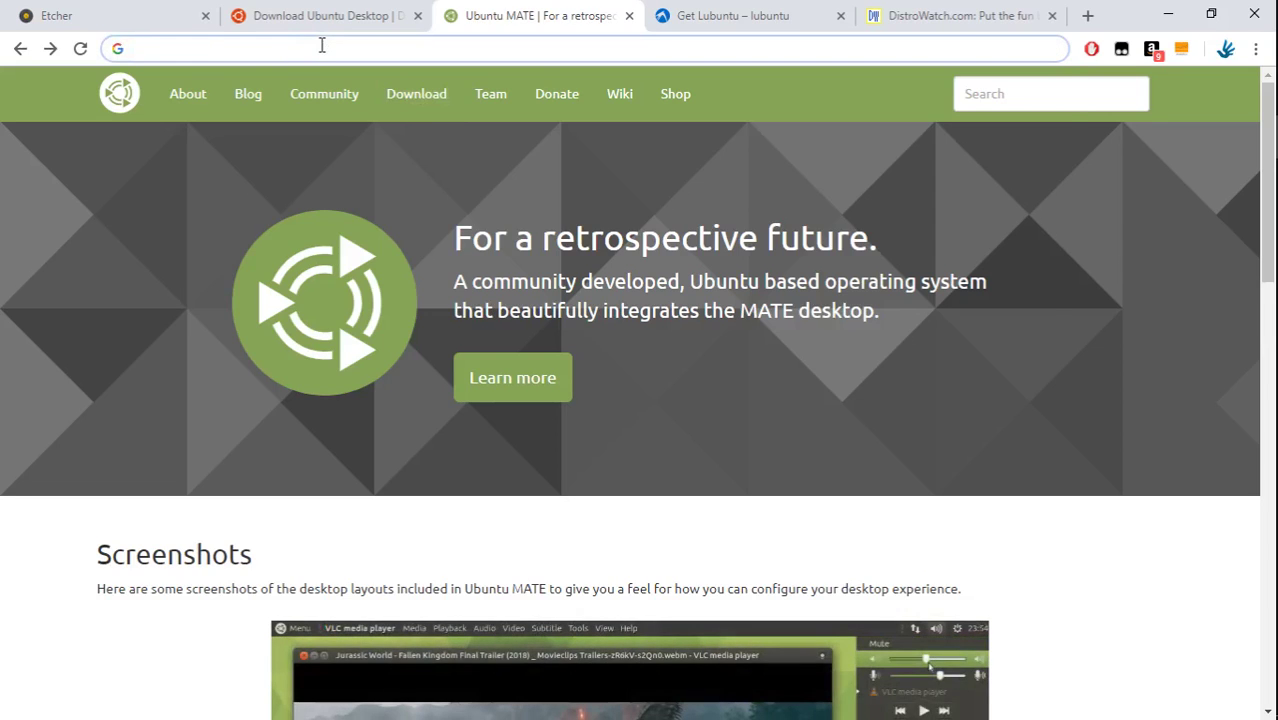
{"action": "type", "text": "ub un"}
{"action": "key", "text": "BackSpace"}
{"action": "key", "text": "BackSpace"}
{"action": "key", "text": "BackSpace"}
{"action": "type", "text": "unt"}
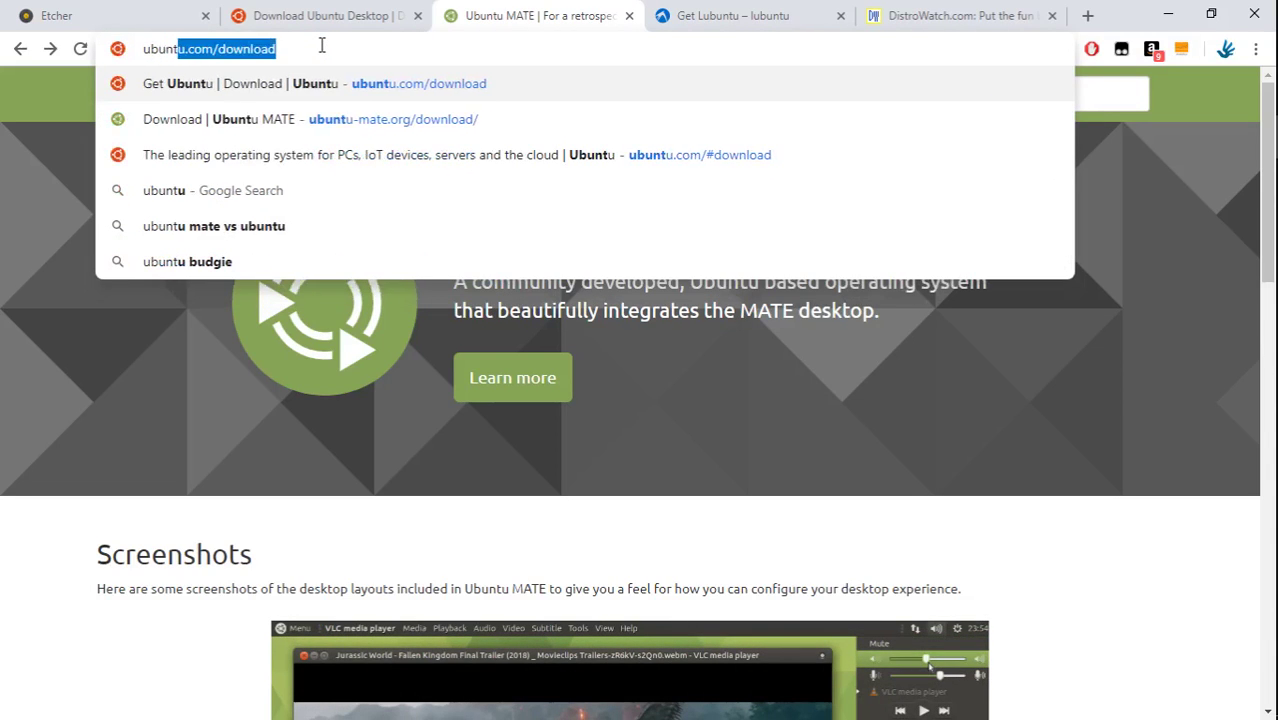
{"action": "type", "text": "u mate rec"}
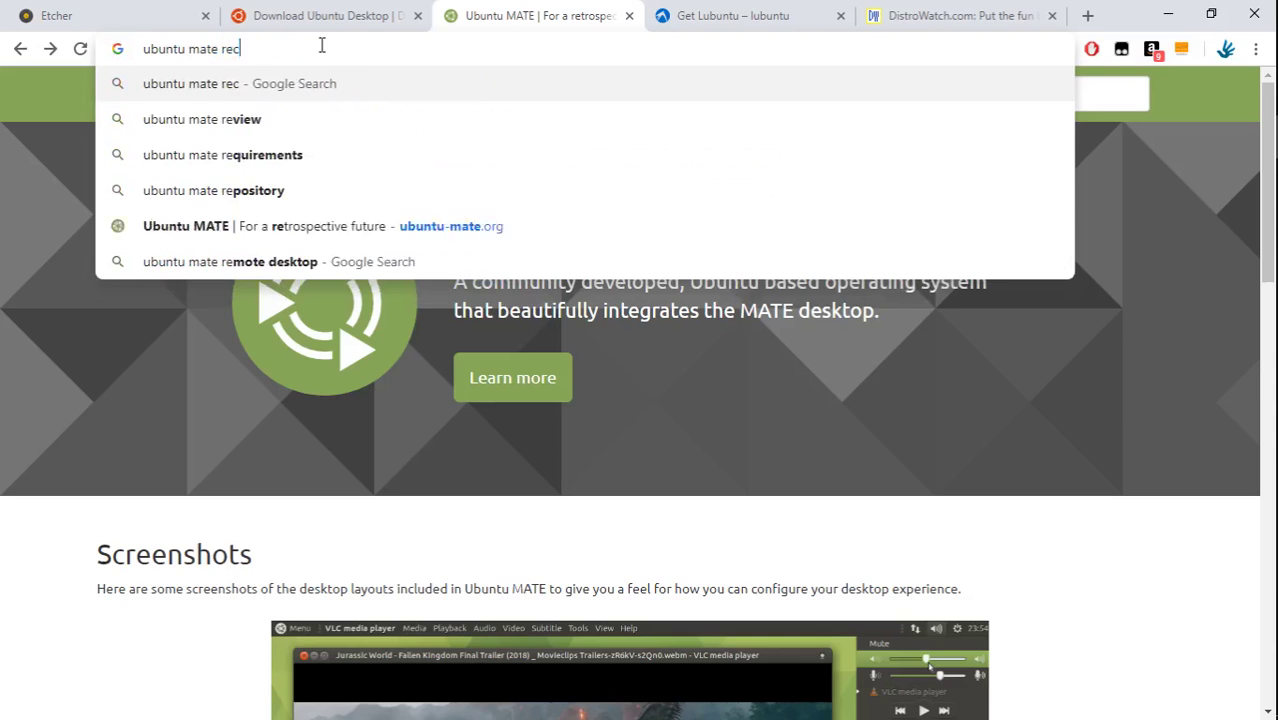
{"action": "type", "text": "omended "}
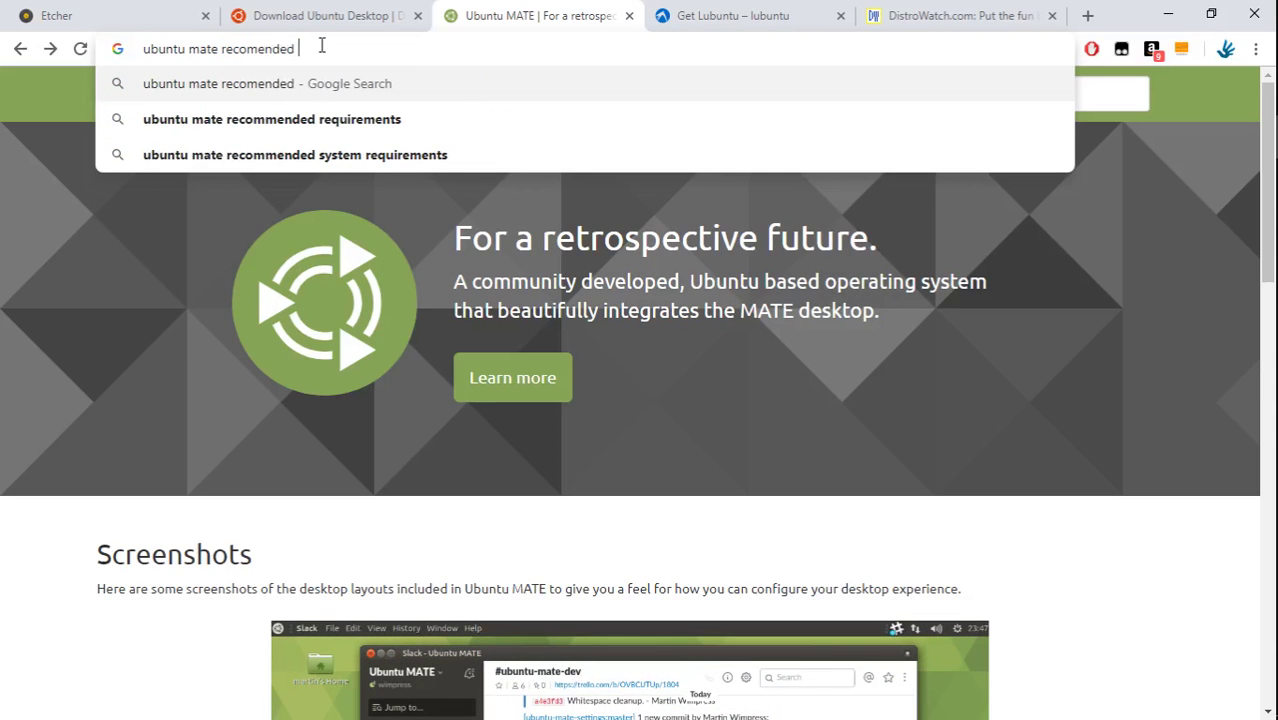
{"action": "type", "text": "specs"}
{"action": "key", "text": "Return"}
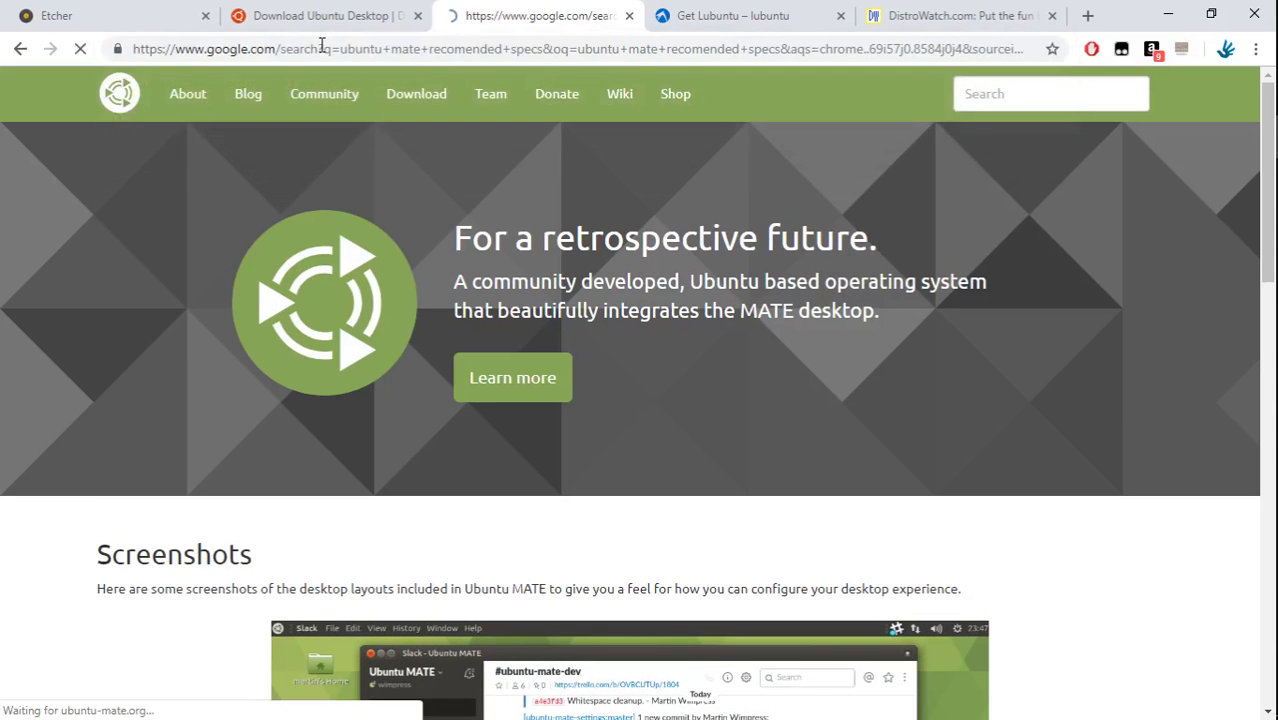
{"action": "left_click", "coordinate": [328, 246]}
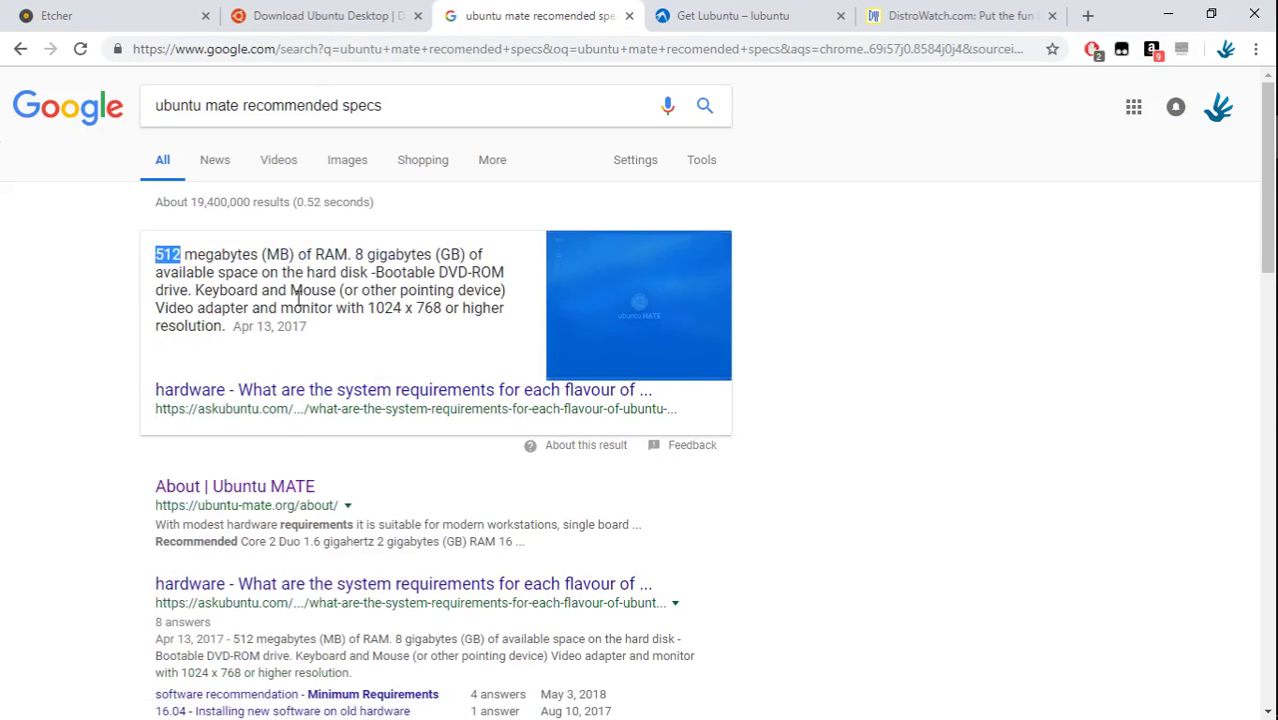
Open the featured Ask Ubuntu answer on each flavour's system requirements and read the minimum and recommended specs for Ubuntu Desktop
{"action": "left_click", "coordinate": [277, 400]}
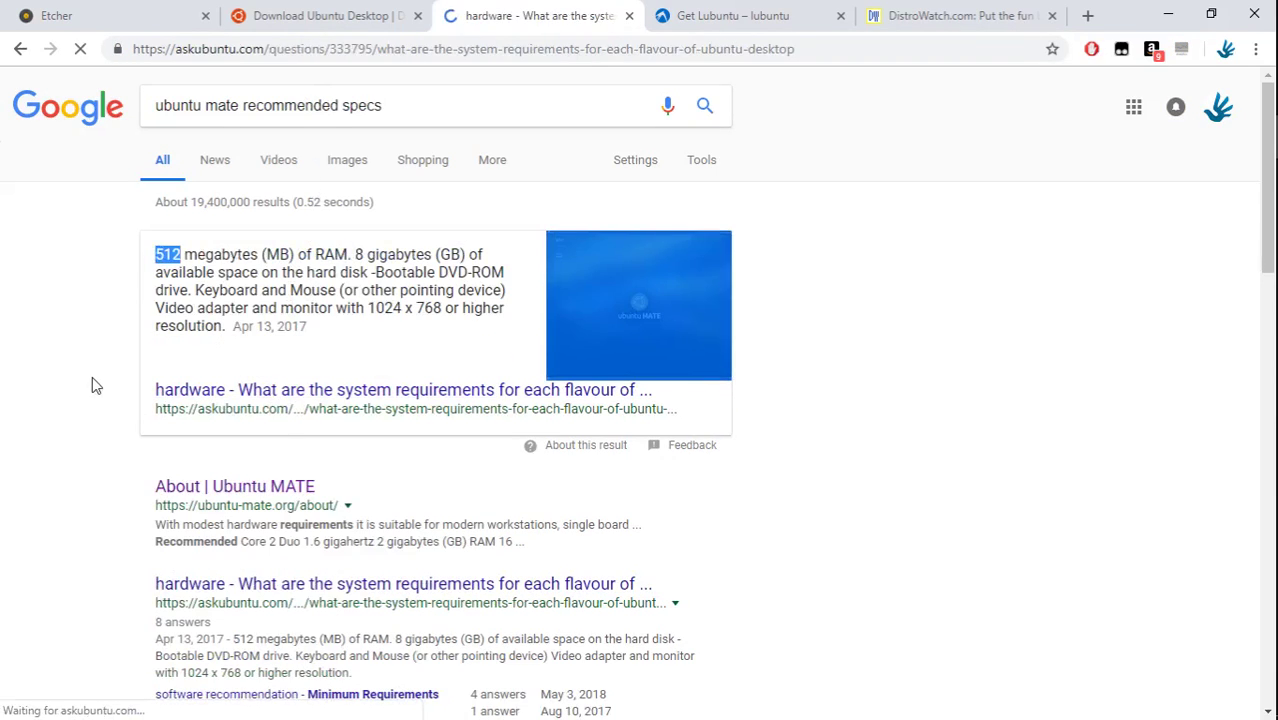
{"action": "scroll", "coordinate": [278, 440], "scroll_direction": "down", "scroll_amount": 6}
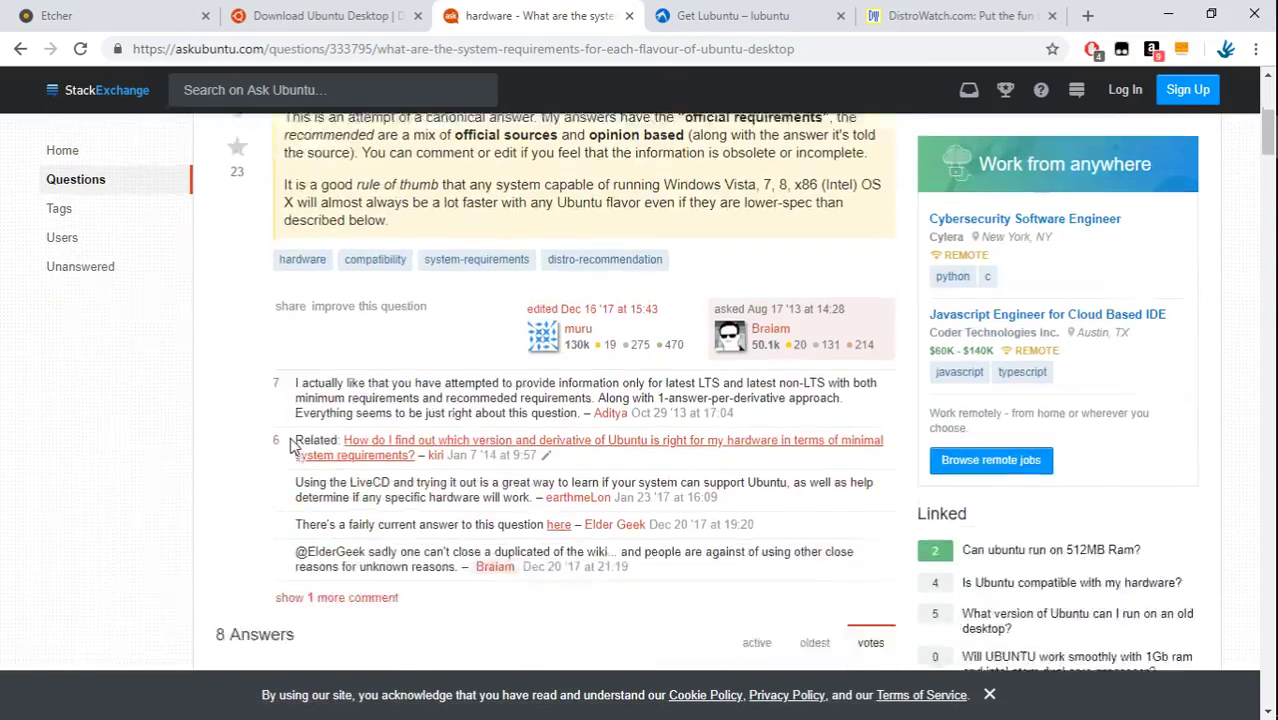
{"action": "scroll", "coordinate": [278, 440], "scroll_direction": "down", "scroll_amount": 5}
{"action": "scroll", "coordinate": [275, 438], "scroll_direction": "up", "scroll_amount": 20}
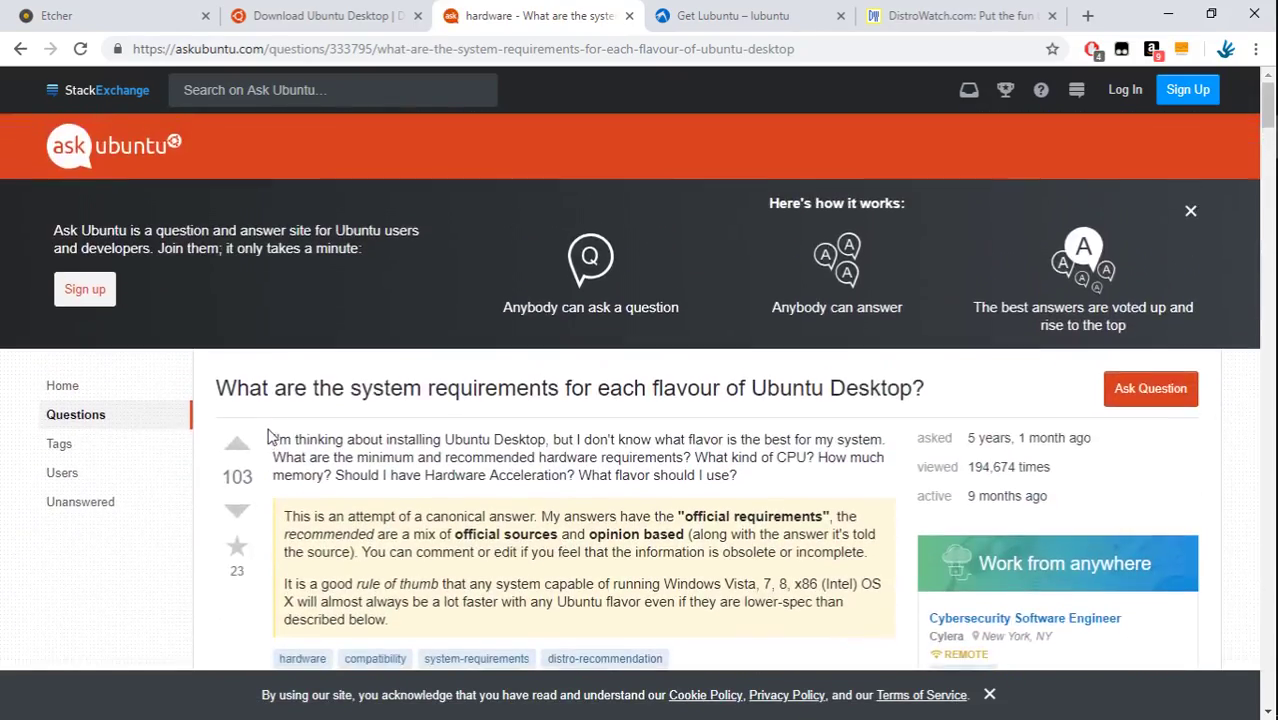
{"action": "scroll", "coordinate": [268, 436], "scroll_direction": "down", "scroll_amount": 3}
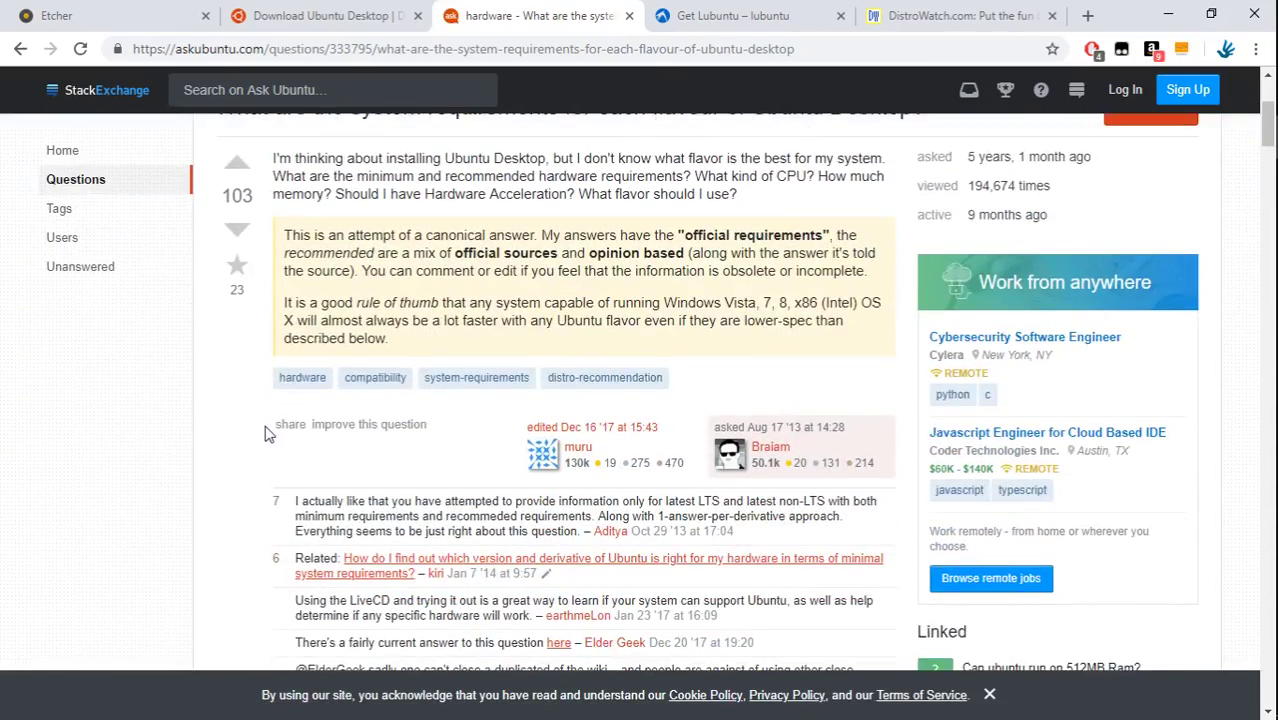
{"action": "scroll", "coordinate": [228, 378], "scroll_direction": "down", "scroll_amount": 5}
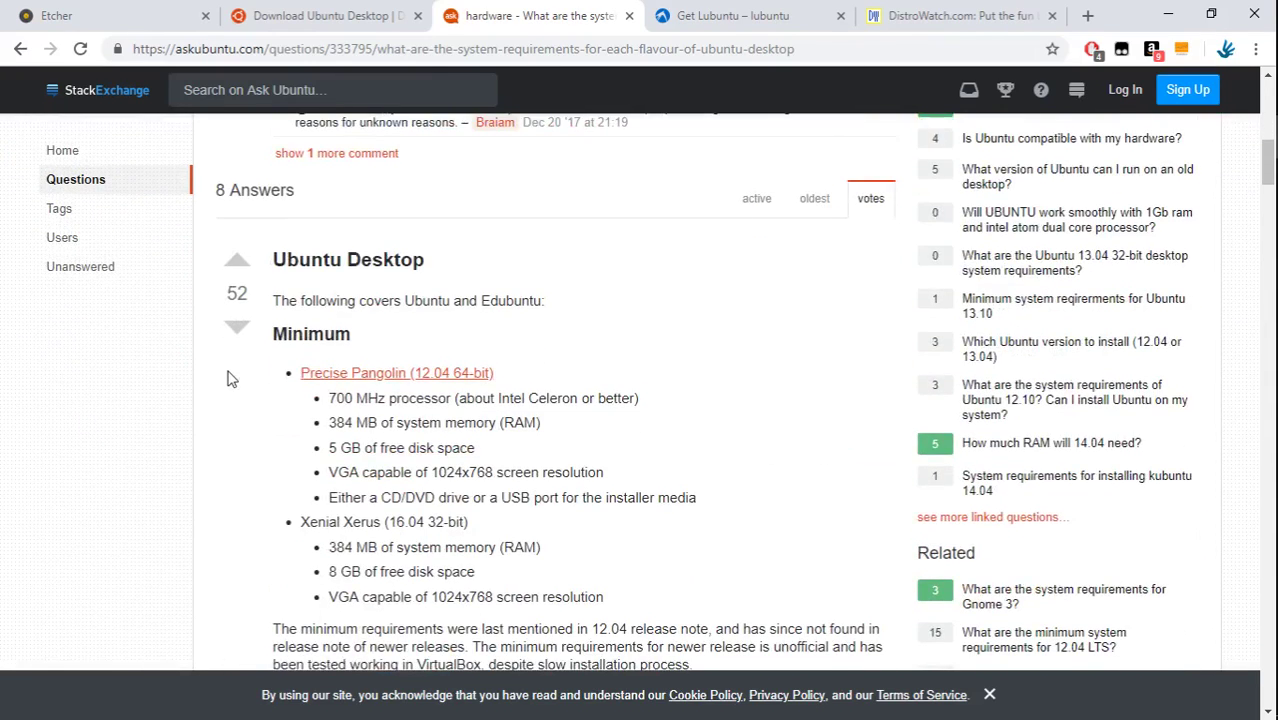
{"action": "scroll", "coordinate": [228, 378], "scroll_direction": "down", "scroll_amount": 2}
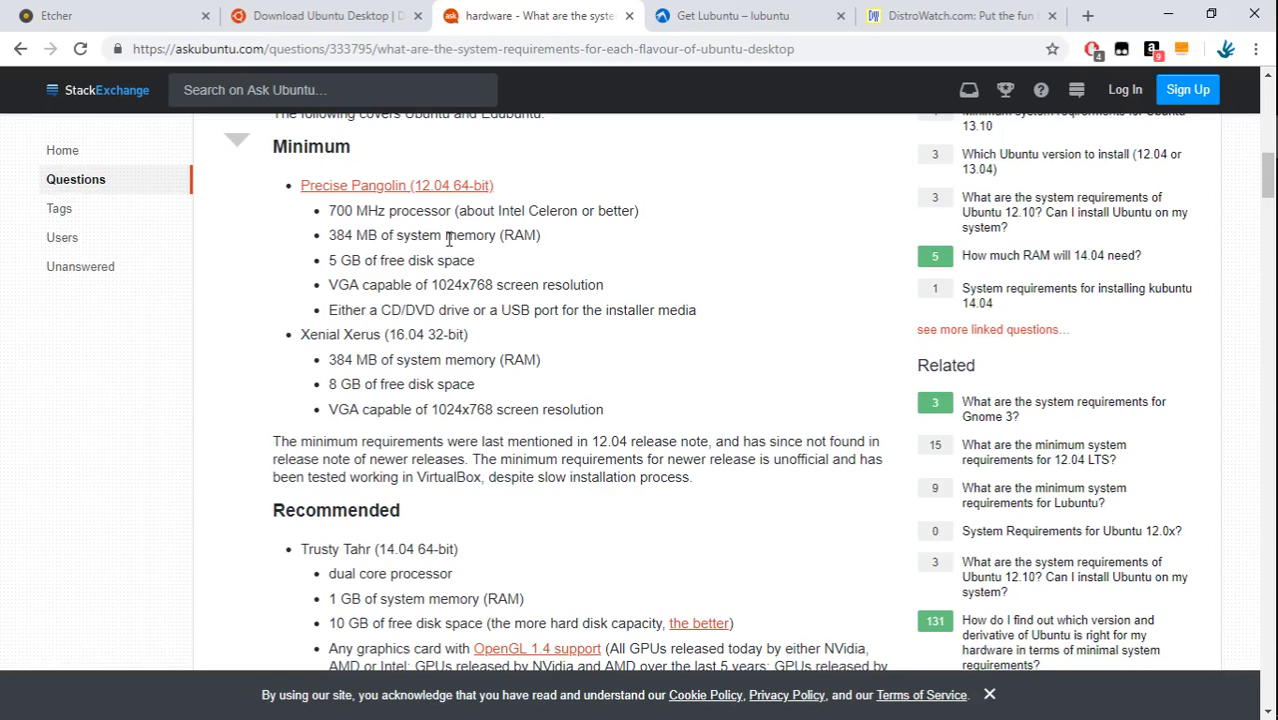
{"action": "scroll", "coordinate": [392, 392], "scroll_direction": "down", "scroll_amount": 3}
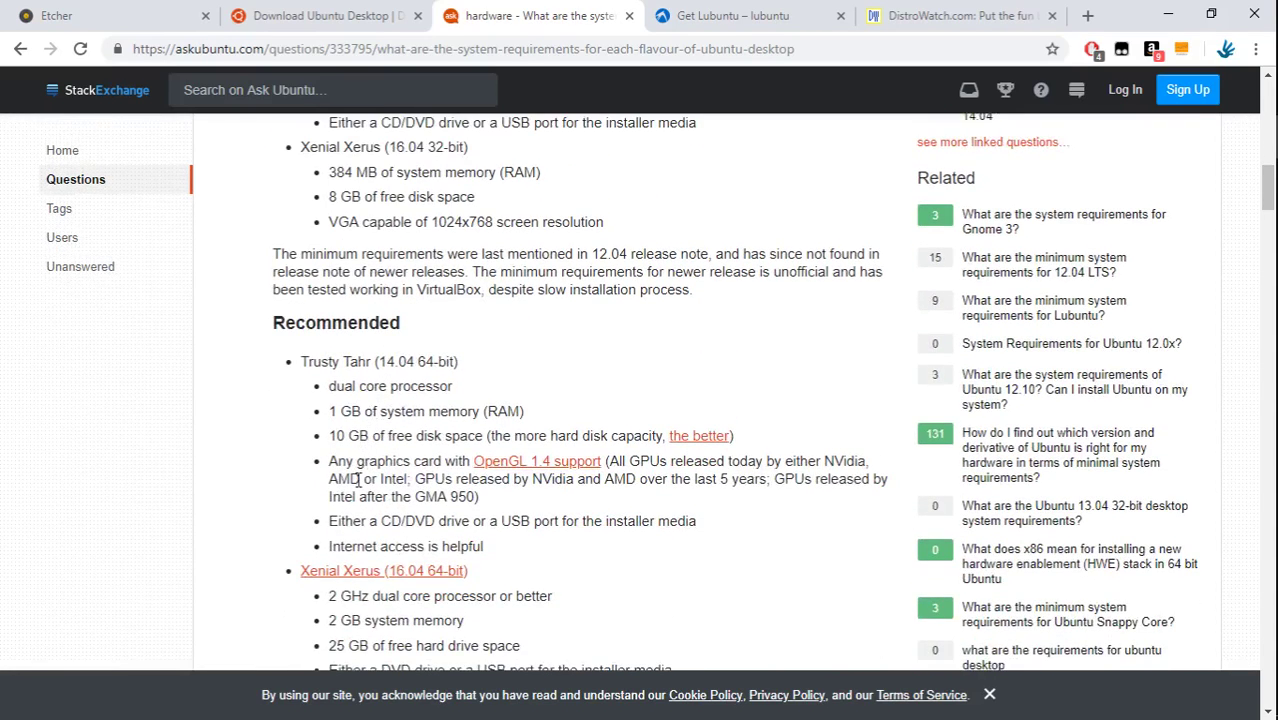
{"action": "scroll", "coordinate": [356, 490], "scroll_direction": "down", "scroll_amount": 3}
{"action": "scroll", "coordinate": [354, 485], "scroll_direction": "up", "scroll_amount": 3}
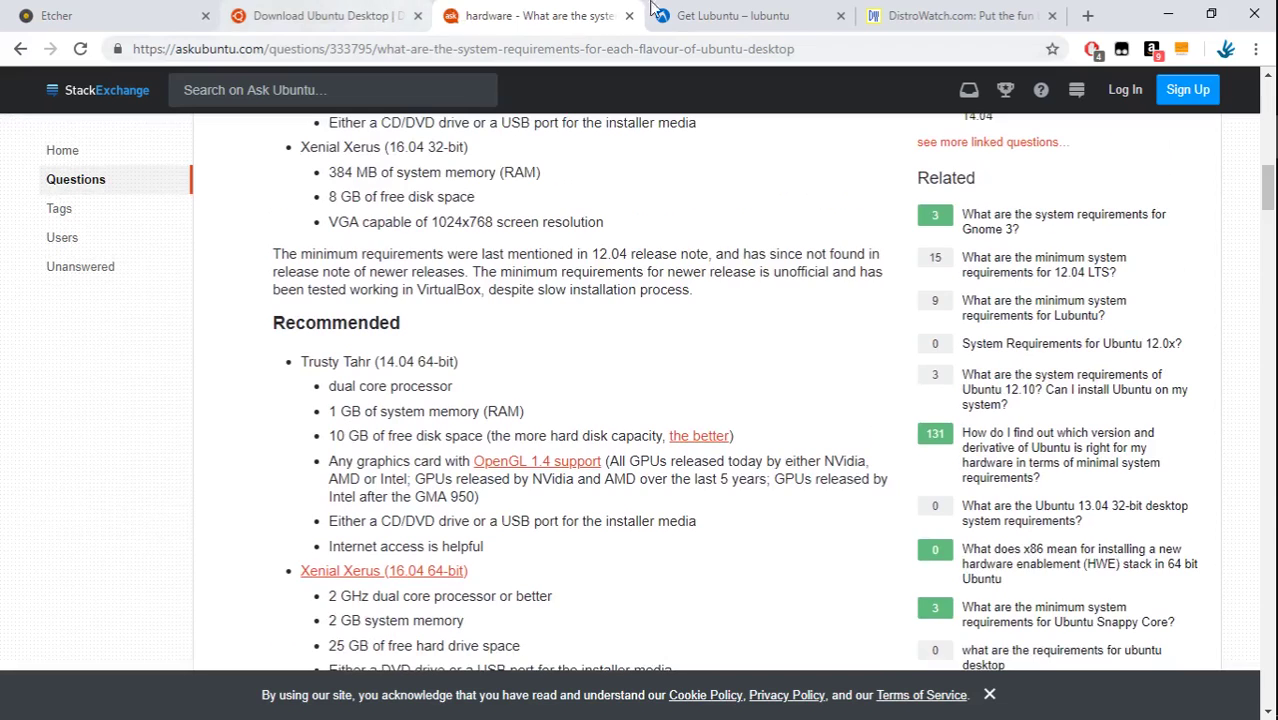
Go back to the Ubuntu MATE home page and look over its desktop screenshots section
{"action": "key", "text": "alt+Left"}
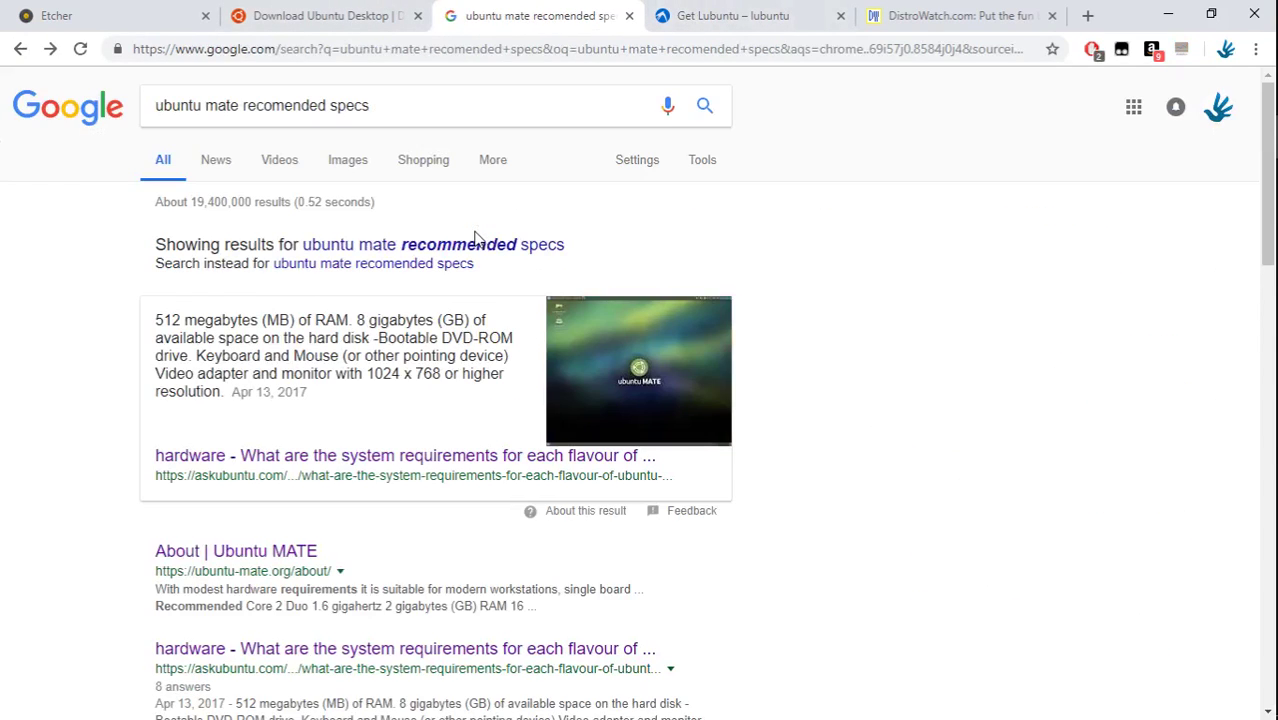
{"action": "key", "text": "alt+Left"}
{"action": "scroll", "coordinate": [451, 274], "scroll_direction": "down", "scroll_amount": 5}
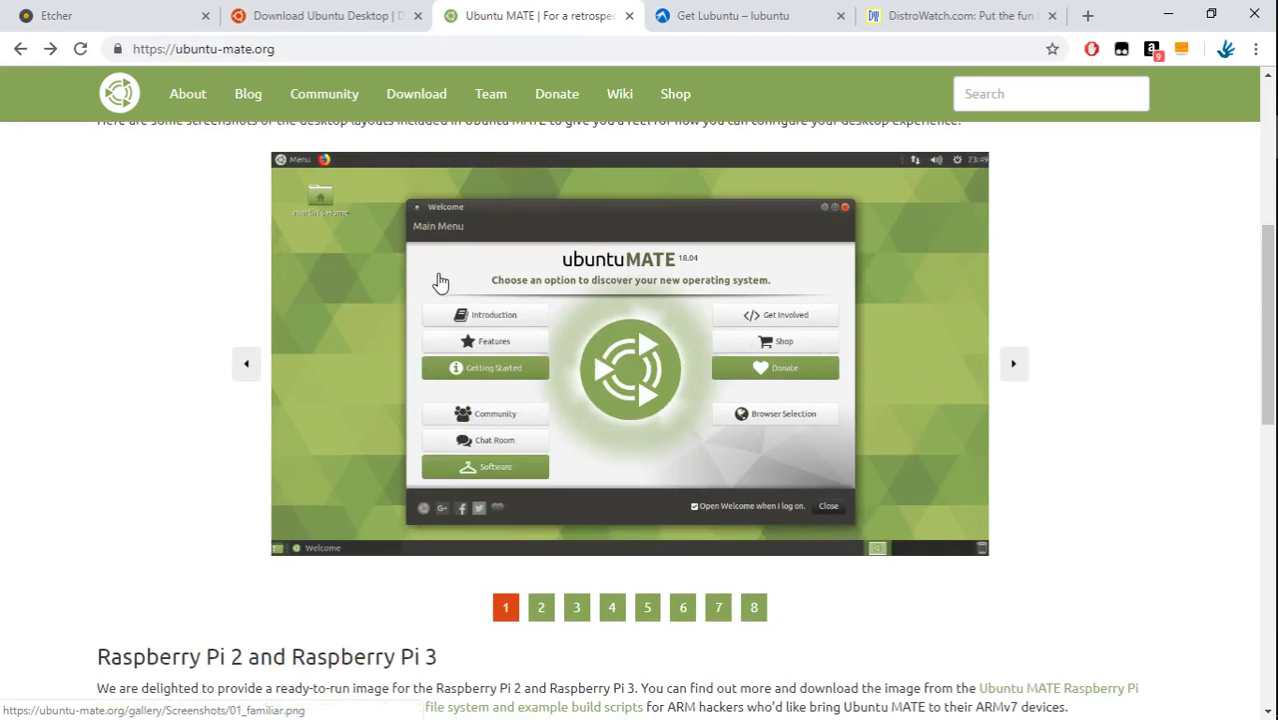
{"action": "scroll", "coordinate": [437, 281], "scroll_direction": "up", "scroll_amount": 3}
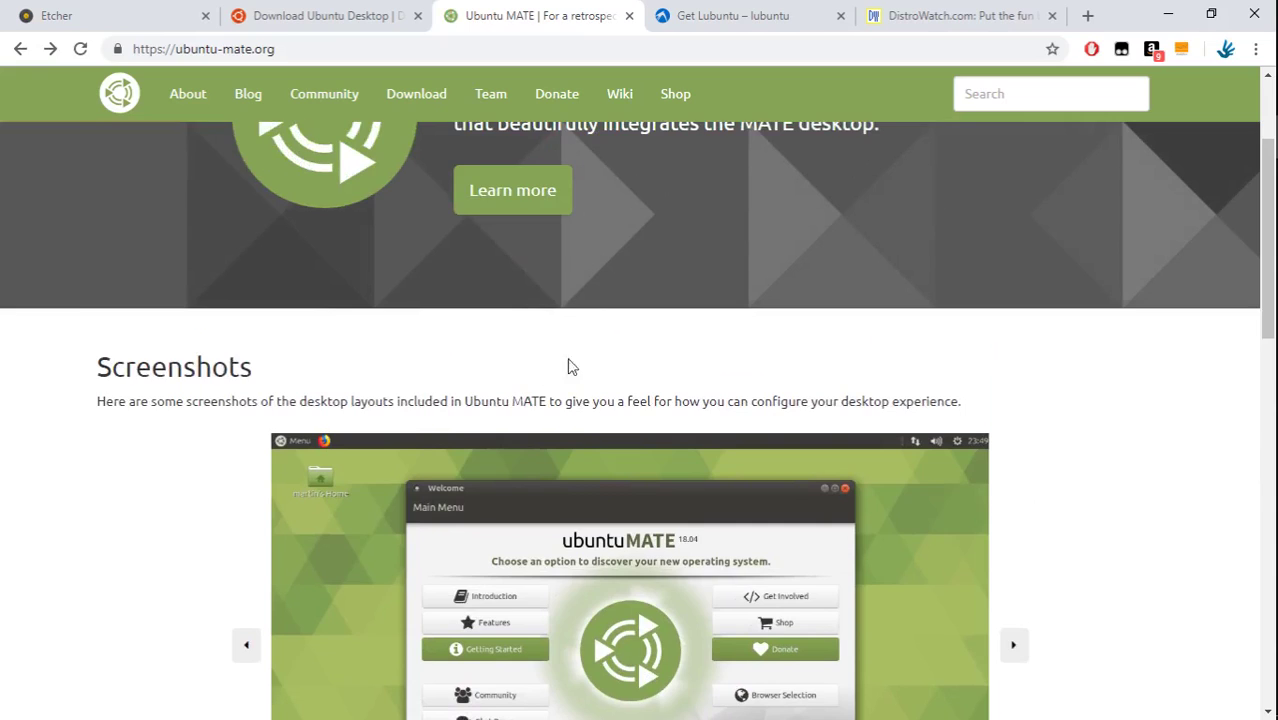
Switch to the Lubuntu downloads page and read the 18.04 download options and the advice on choosing the right version
{"action": "left_click", "coordinate": [747, 14]}
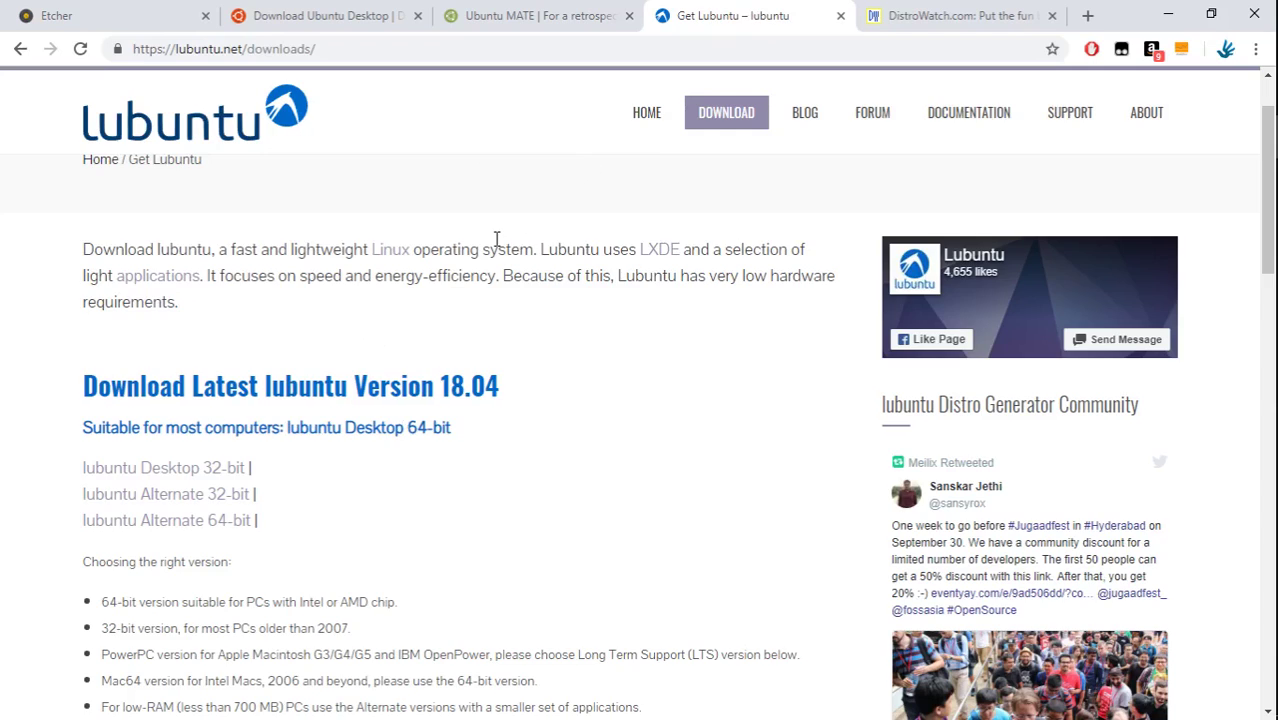
{"action": "scroll", "coordinate": [496, 239], "scroll_direction": "down", "scroll_amount": 4}
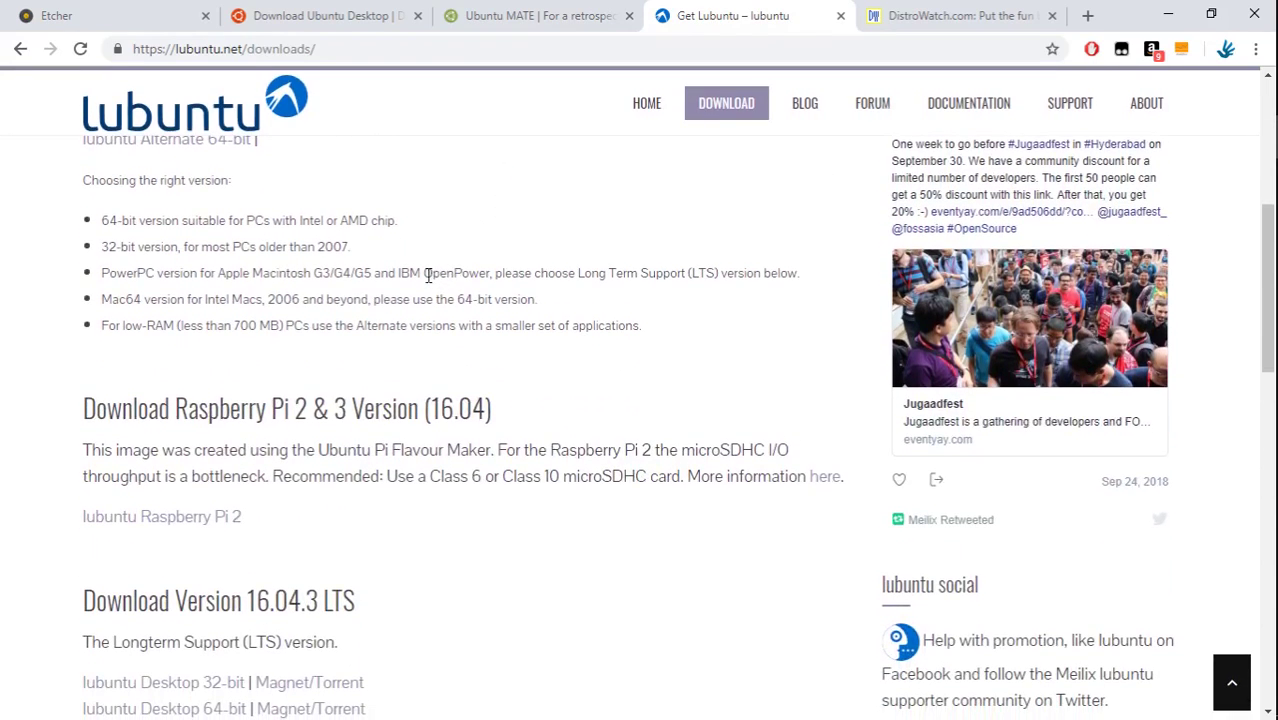
{"action": "scroll", "coordinate": [428, 275], "scroll_direction": "up", "scroll_amount": 1}
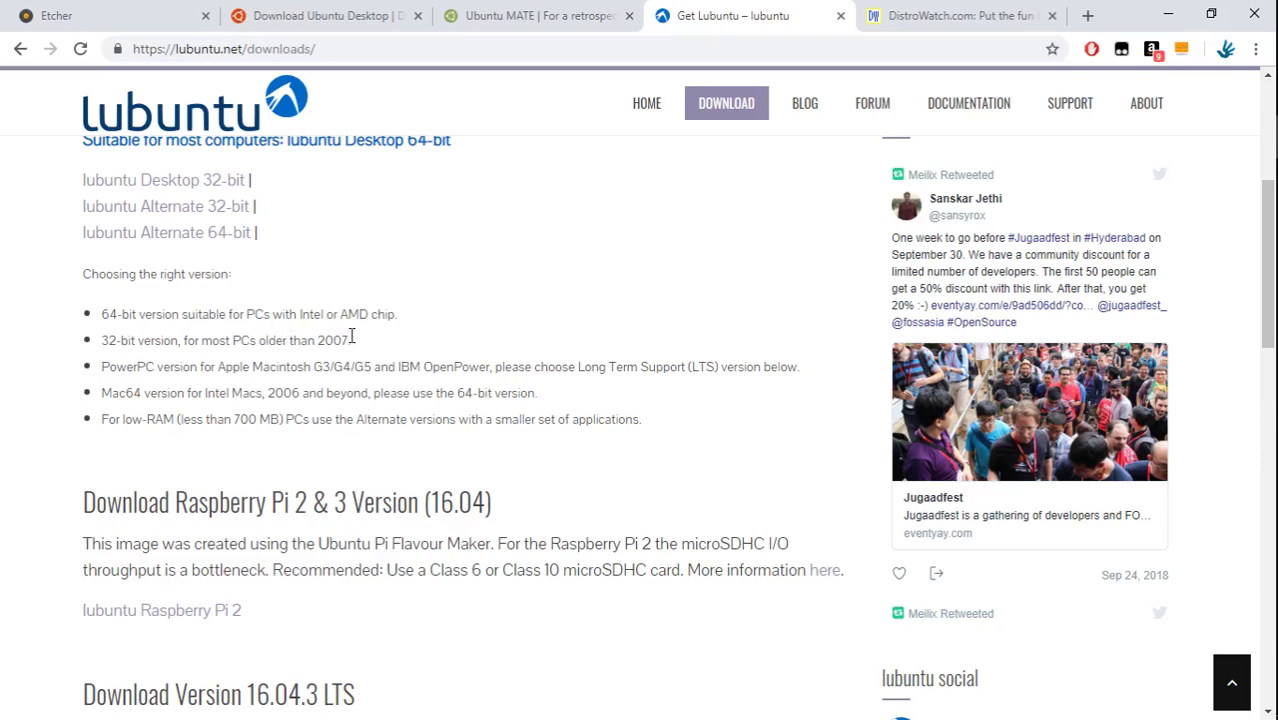
{"action": "left_click_drag", "start_coordinate": [351, 338], "coordinate": [112, 338]}
{"action": "left_click", "coordinate": [110, 336]}
{"action": "scroll", "coordinate": [163, 345], "scroll_direction": "up", "scroll_amount": 3}
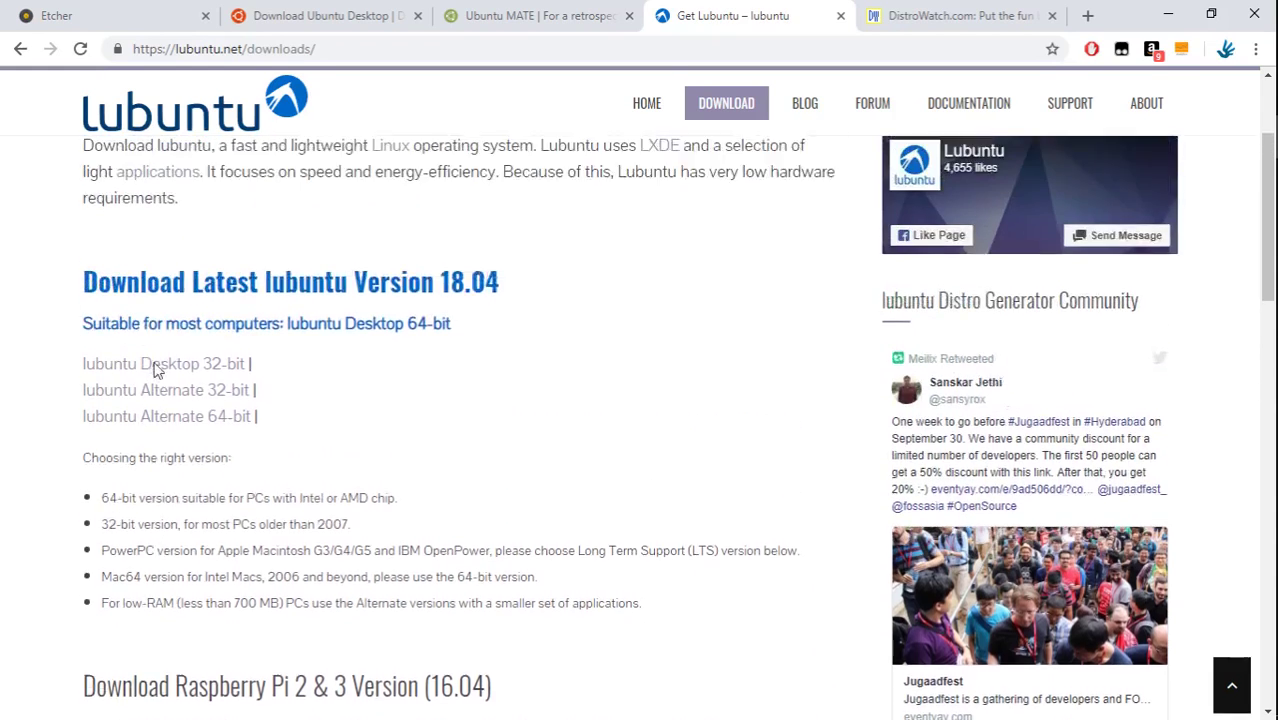
{"action": "scroll", "coordinate": [171, 523], "scroll_direction": "down", "scroll_amount": 2}
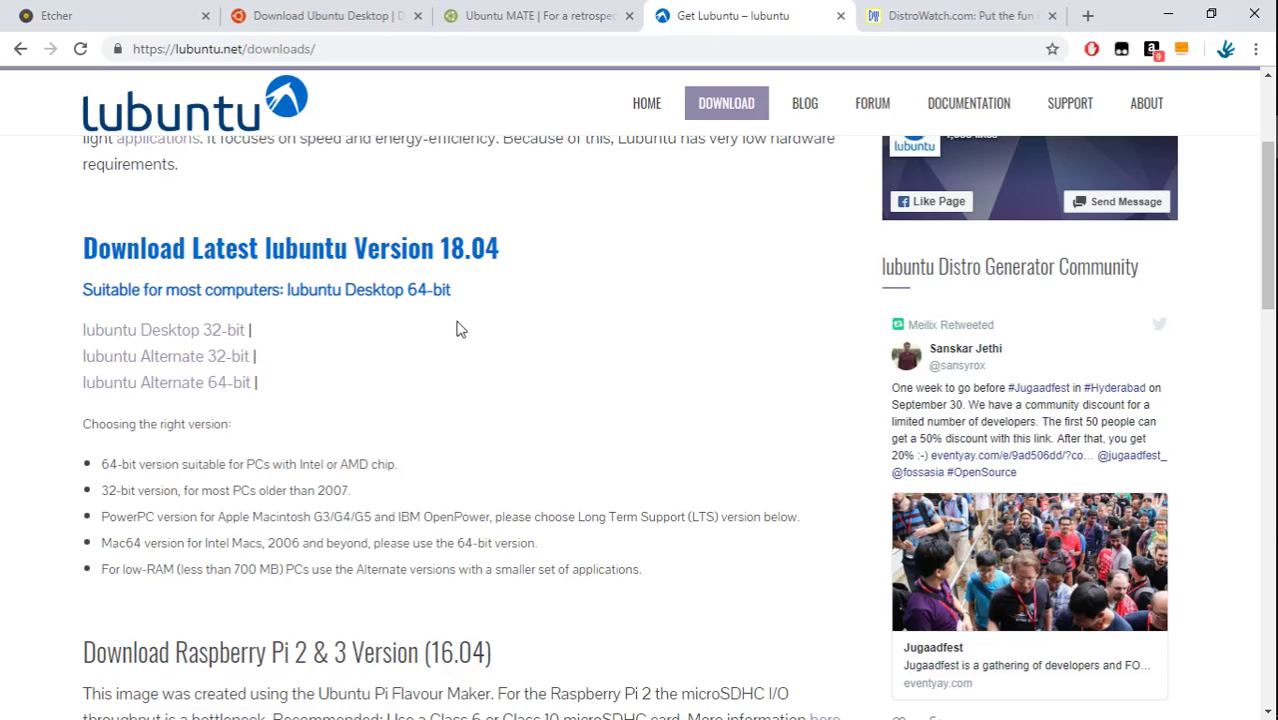
Start the Lubuntu Alternate 64-bit download to examine the file name's .iso extension, and dismiss the save dialog without saving
{"action": "left_click", "coordinate": [150, 390]}
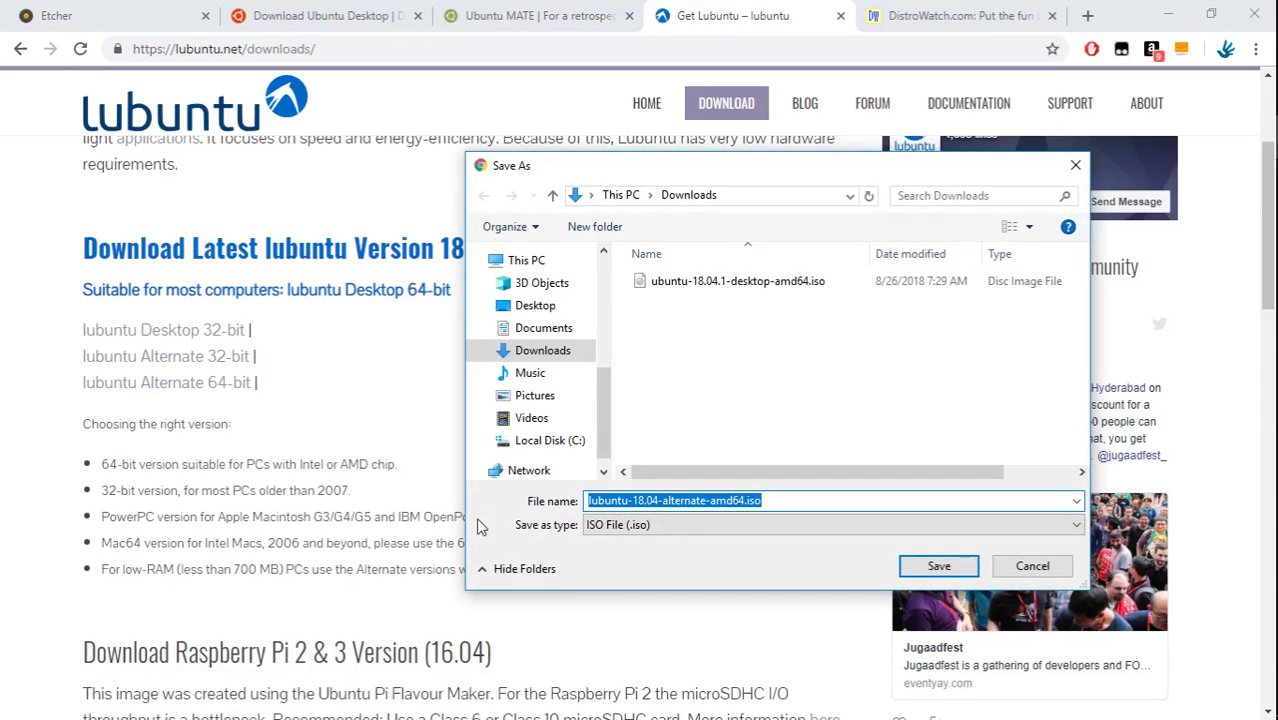
{"action": "left_click", "coordinate": [771, 503]}
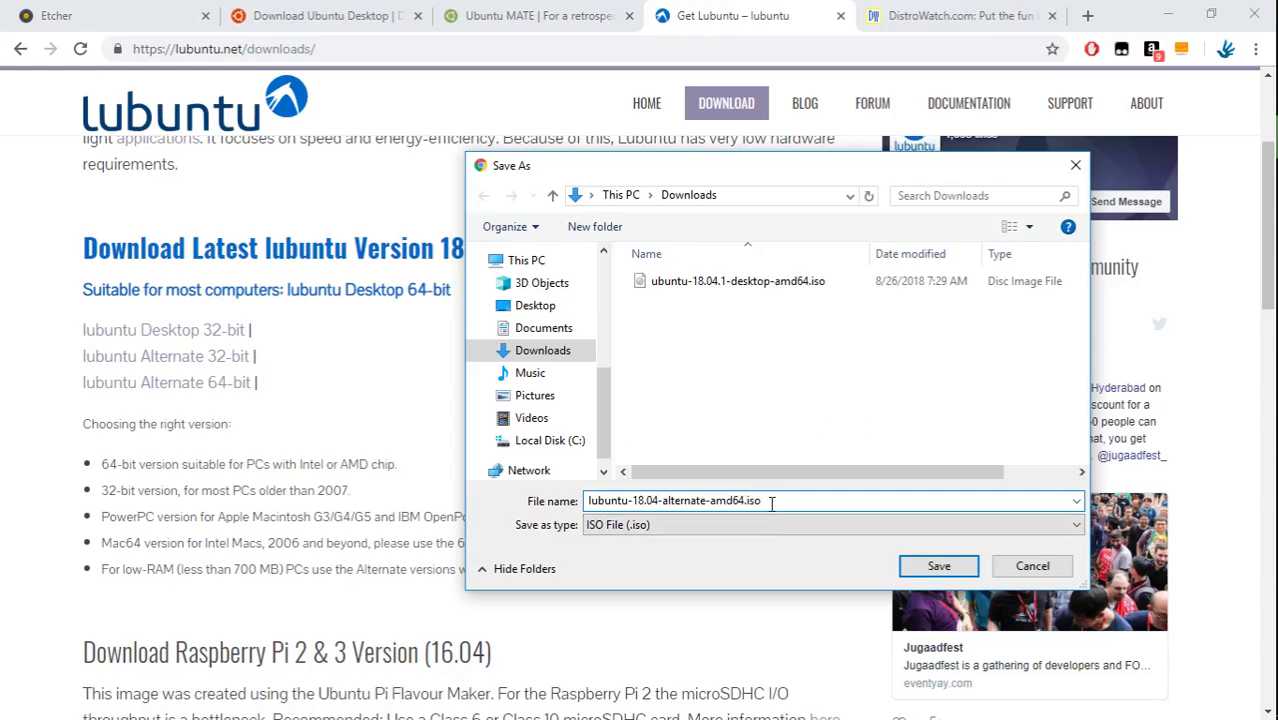
{"action": "key", "text": "shift+Left"}
{"action": "key", "text": "shift+Left"}
{"action": "key", "text": "shift+Left"}
{"action": "key", "text": "shift+Left"}
{"action": "left_click", "coordinate": [1073, 168]}
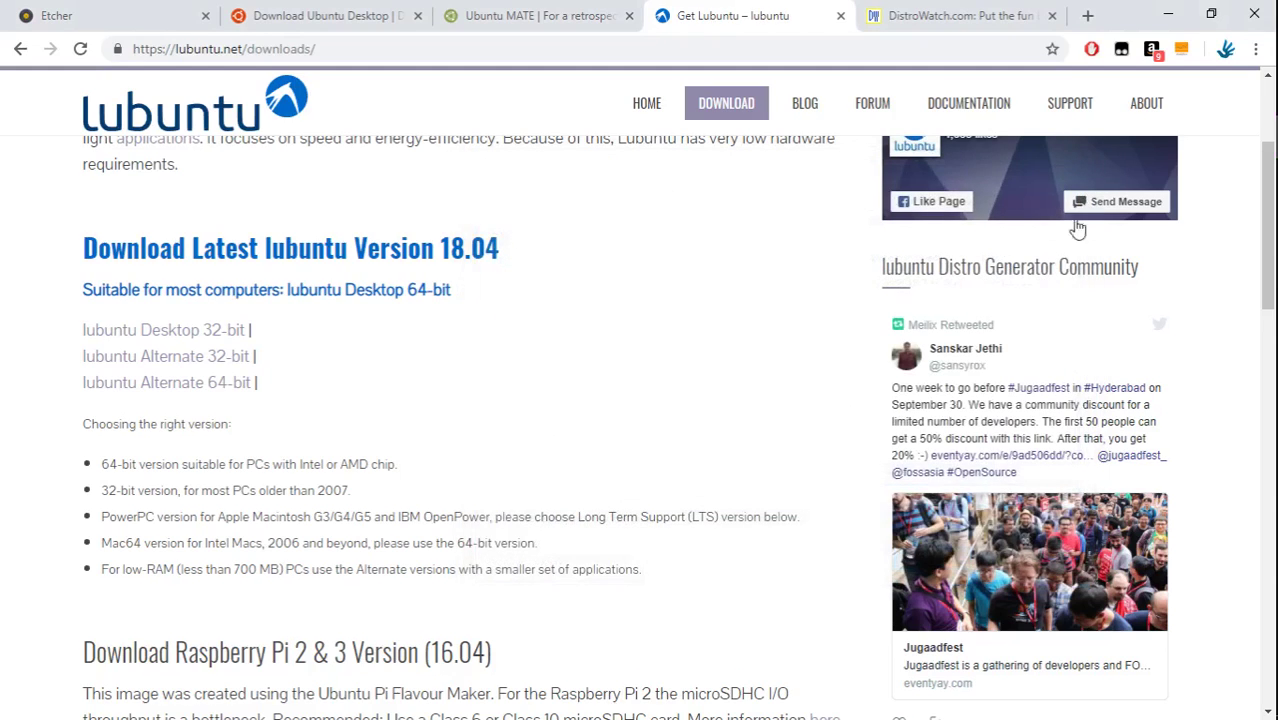
Check the Linux installation outline in Word and look over the Etcher site's Windows download and flashing preview
{"action": "left_click", "coordinate": [1248, 357]}
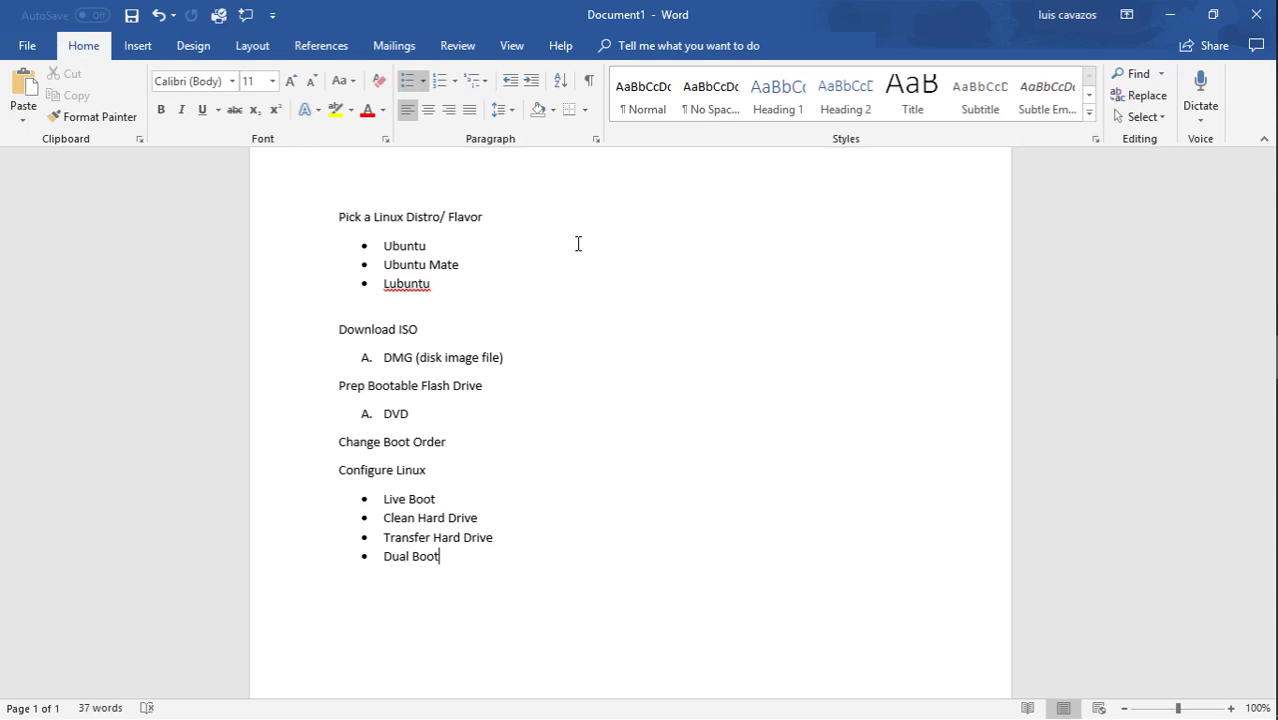
{"action": "left_click", "coordinate": [1169, 15]}
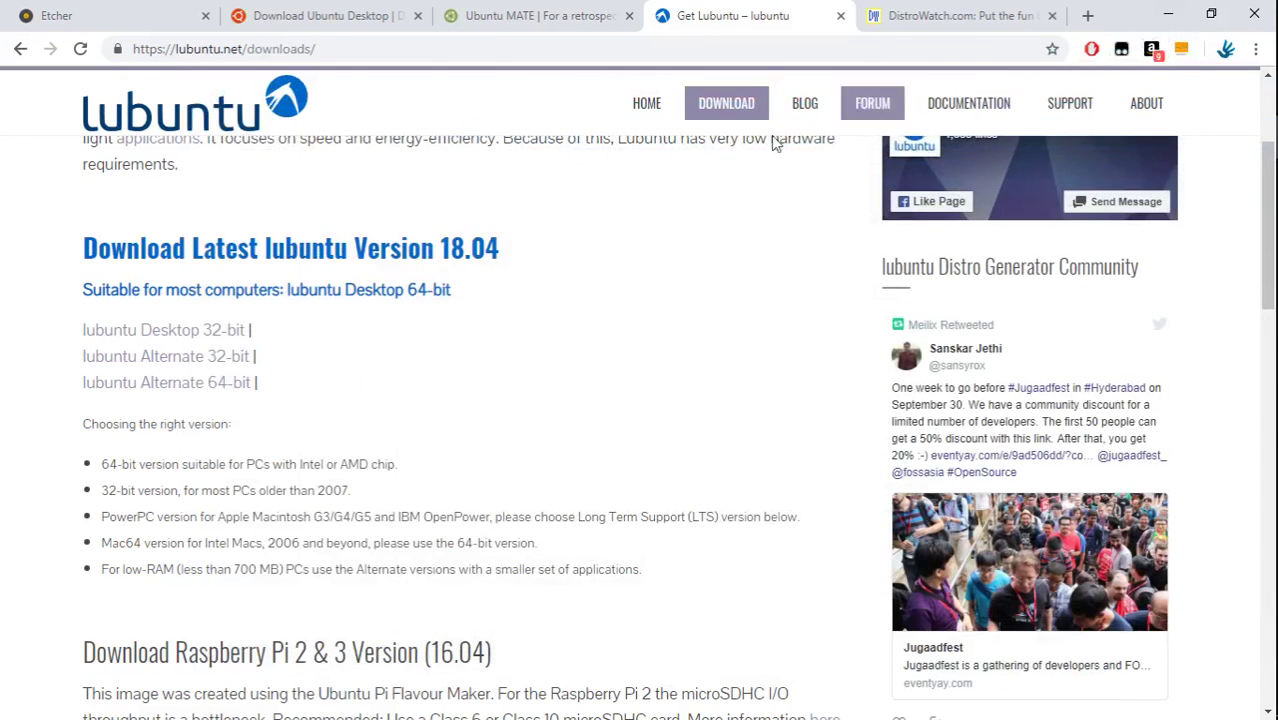
{"action": "left_click", "coordinate": [165, 22]}
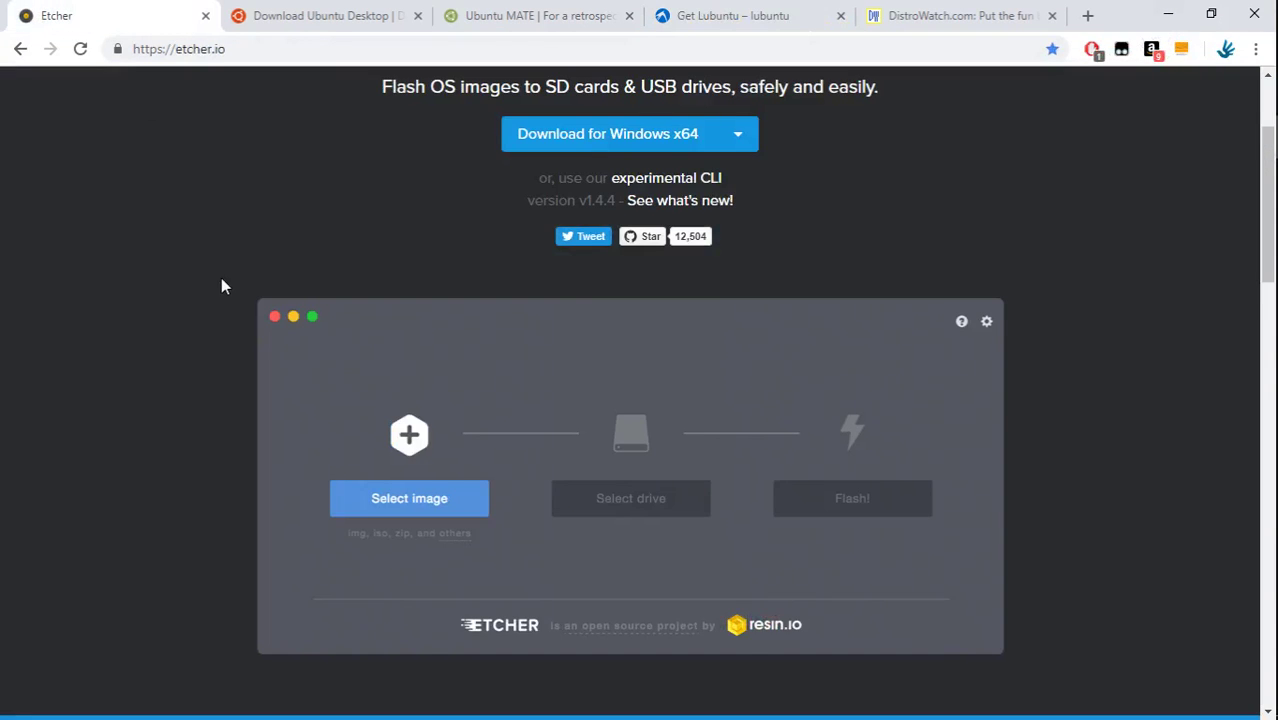
{"action": "scroll", "coordinate": [221, 279], "scroll_direction": "up", "scroll_amount": 2}
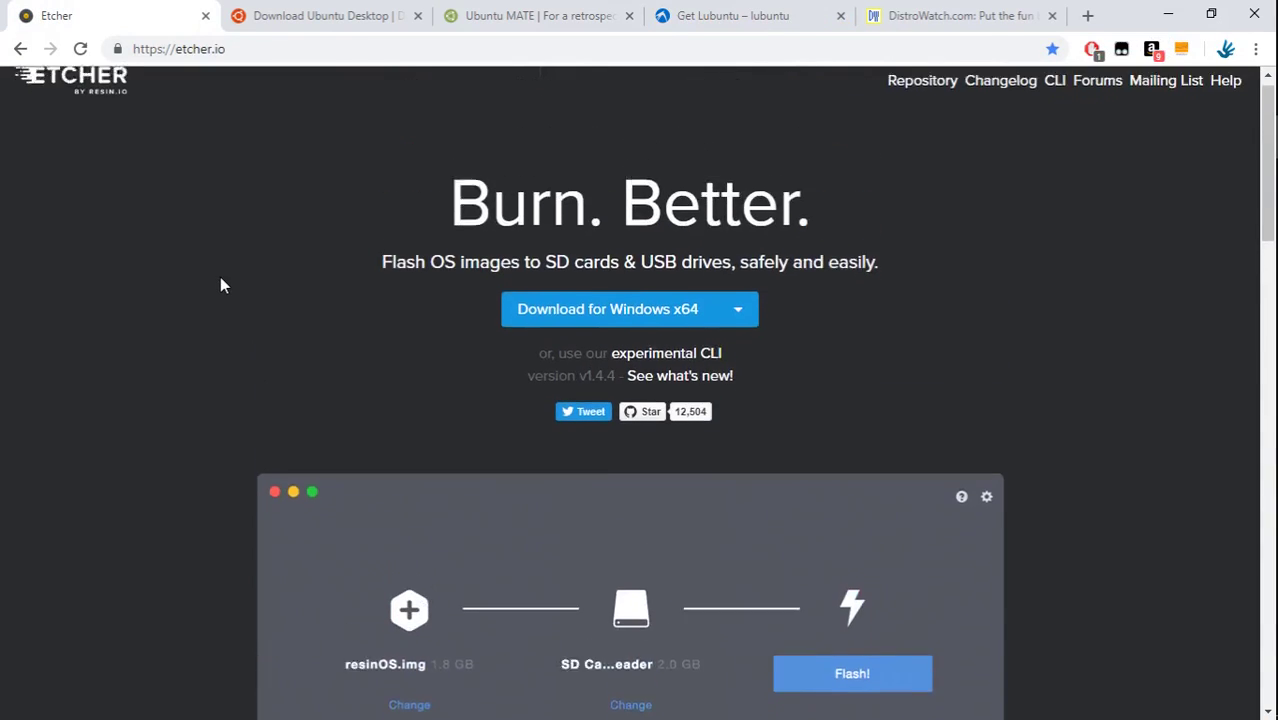
{"action": "scroll", "coordinate": [221, 280], "scroll_direction": "down", "scroll_amount": 2}
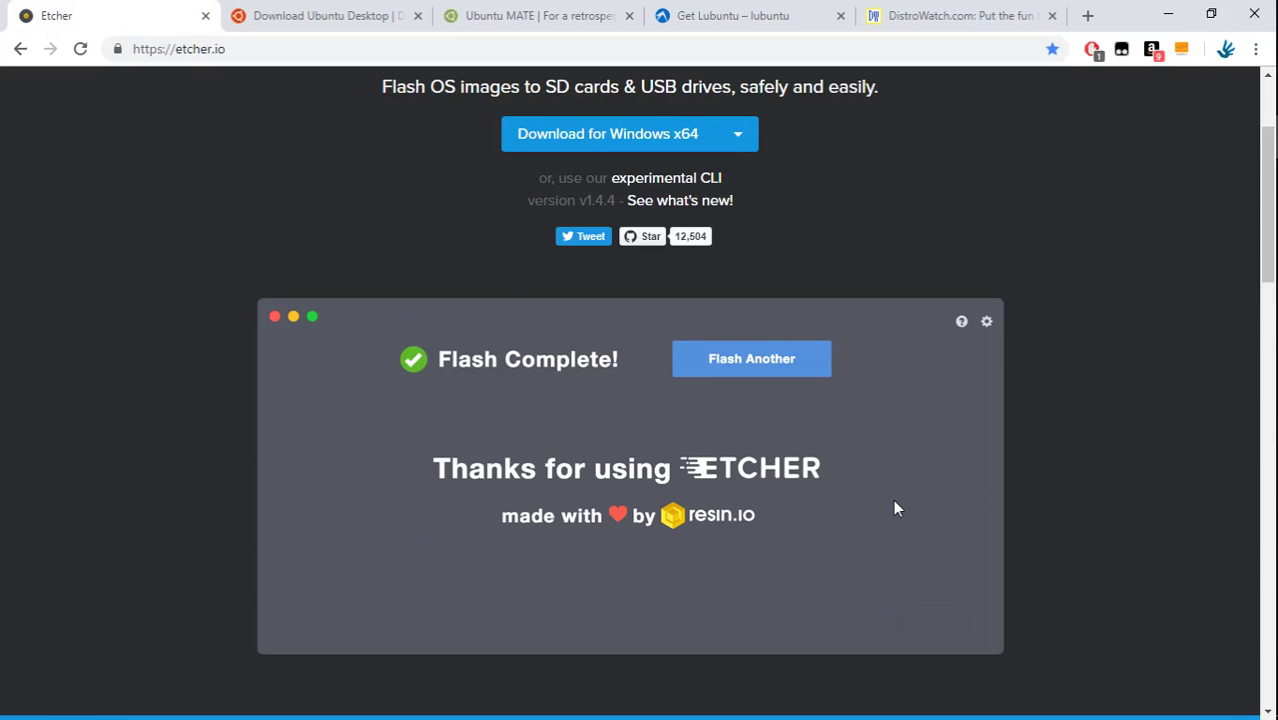
Switch to the Word outline and go through the Live Boot, Clean Hard Drive, Transfer Hard Drive and Dual Boot items
{"action": "left_click", "coordinate": [1248, 357]}
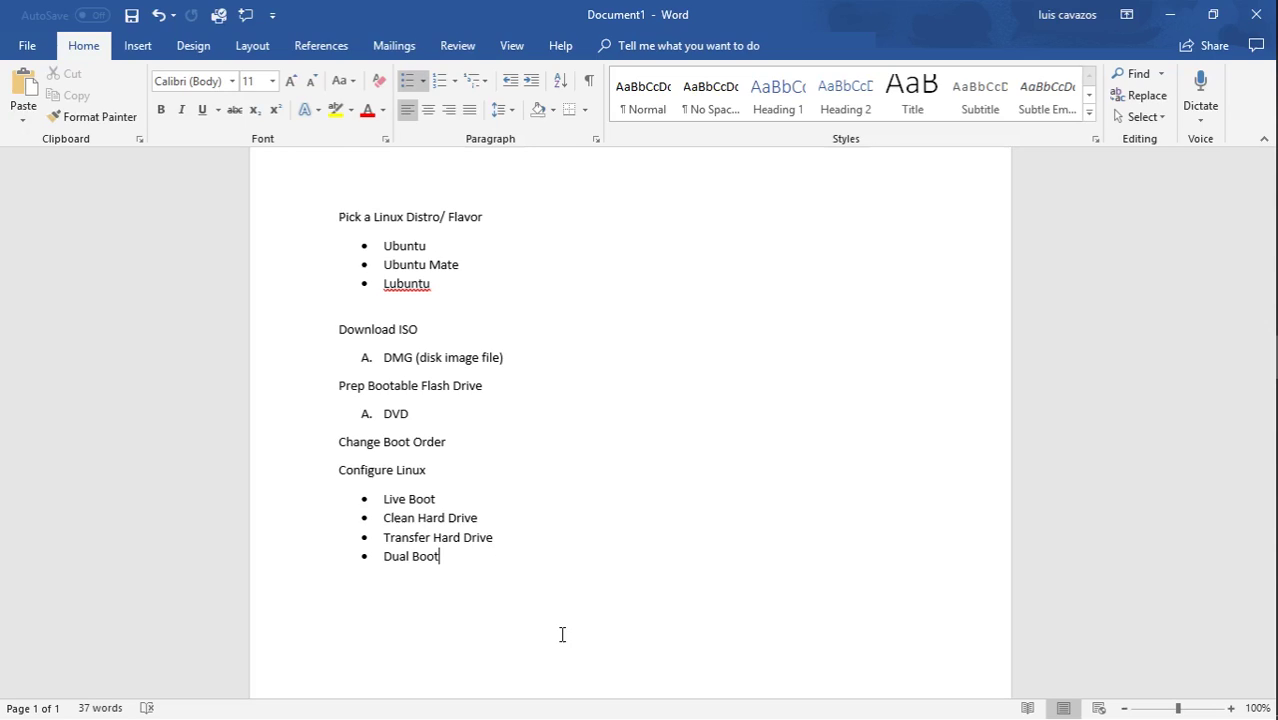
{"action": "left_click", "coordinate": [446, 500]}
{"action": "left_click_drag", "start_coordinate": [478, 517], "coordinate": [484, 516]}
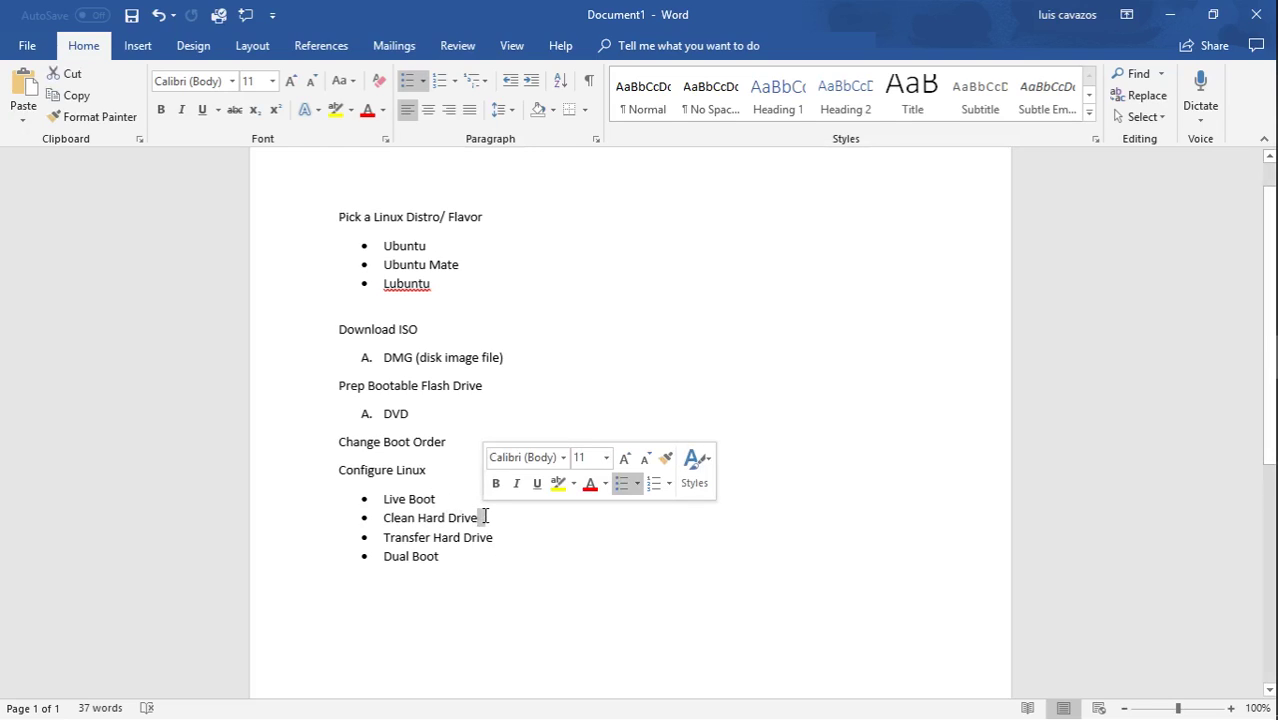
{"action": "left_click", "coordinate": [487, 518]}
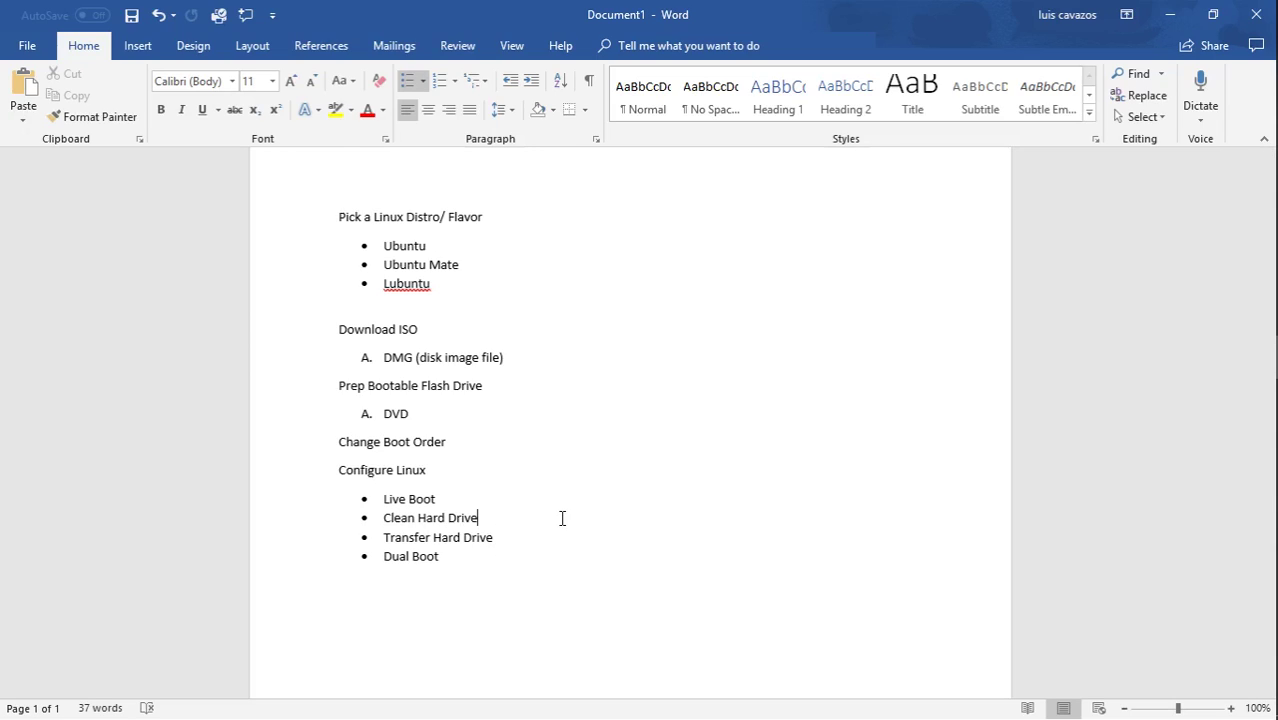
{"action": "left_click", "coordinate": [558, 533]}
{"action": "left_click", "coordinate": [497, 556]}
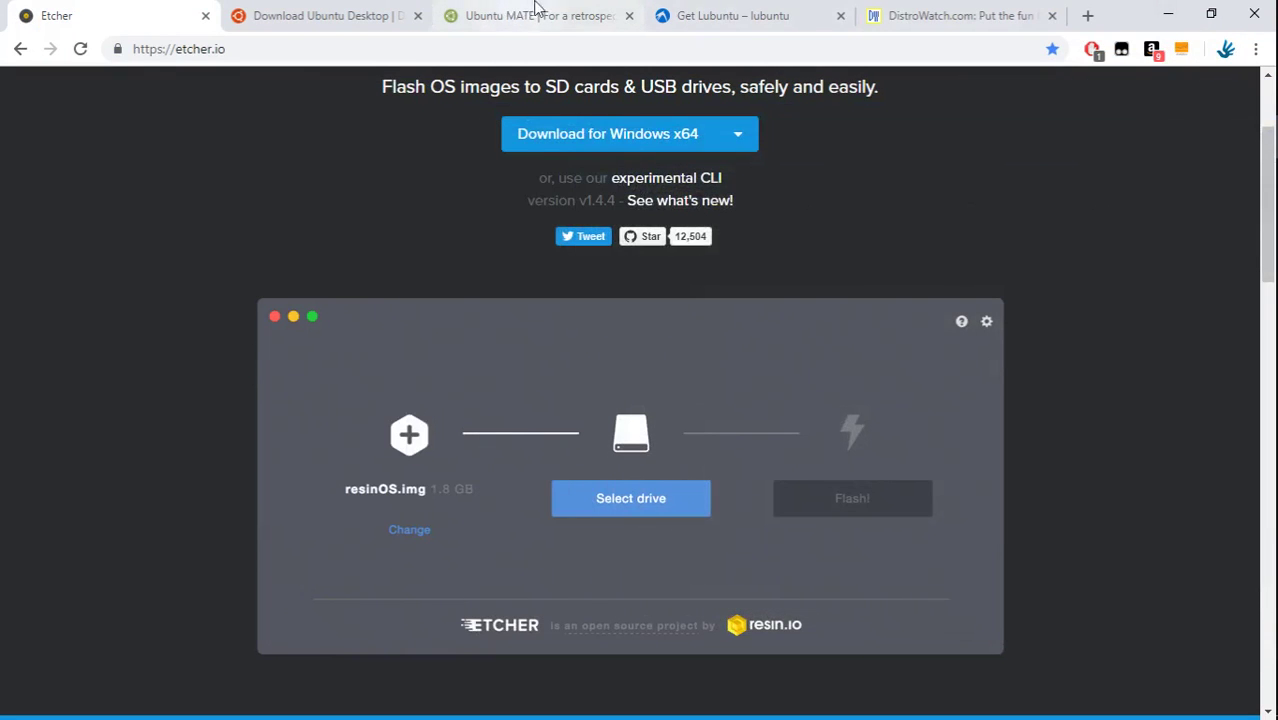
Revisit the Lubuntu downloads page in the browser and look through DistroWatch's release news and page hit ranking
{"action": "left_click", "coordinate": [720, 15]}
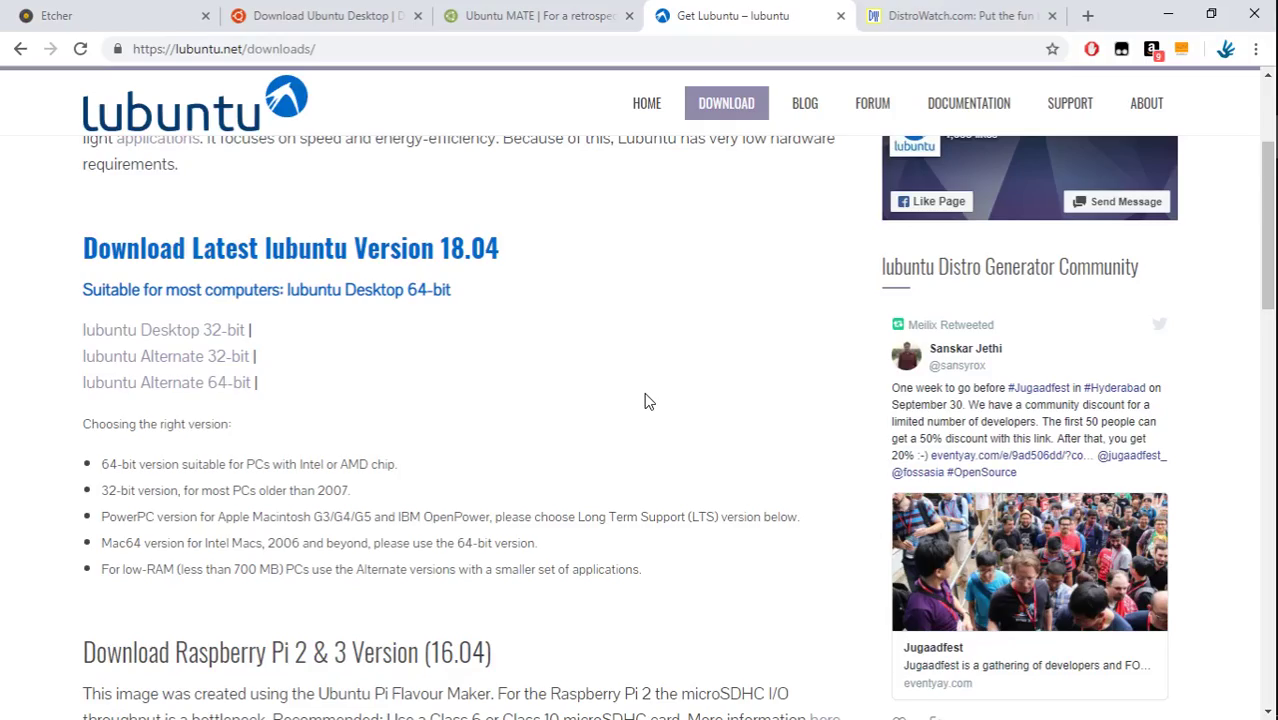
{"action": "left_click", "coordinate": [898, 16]}
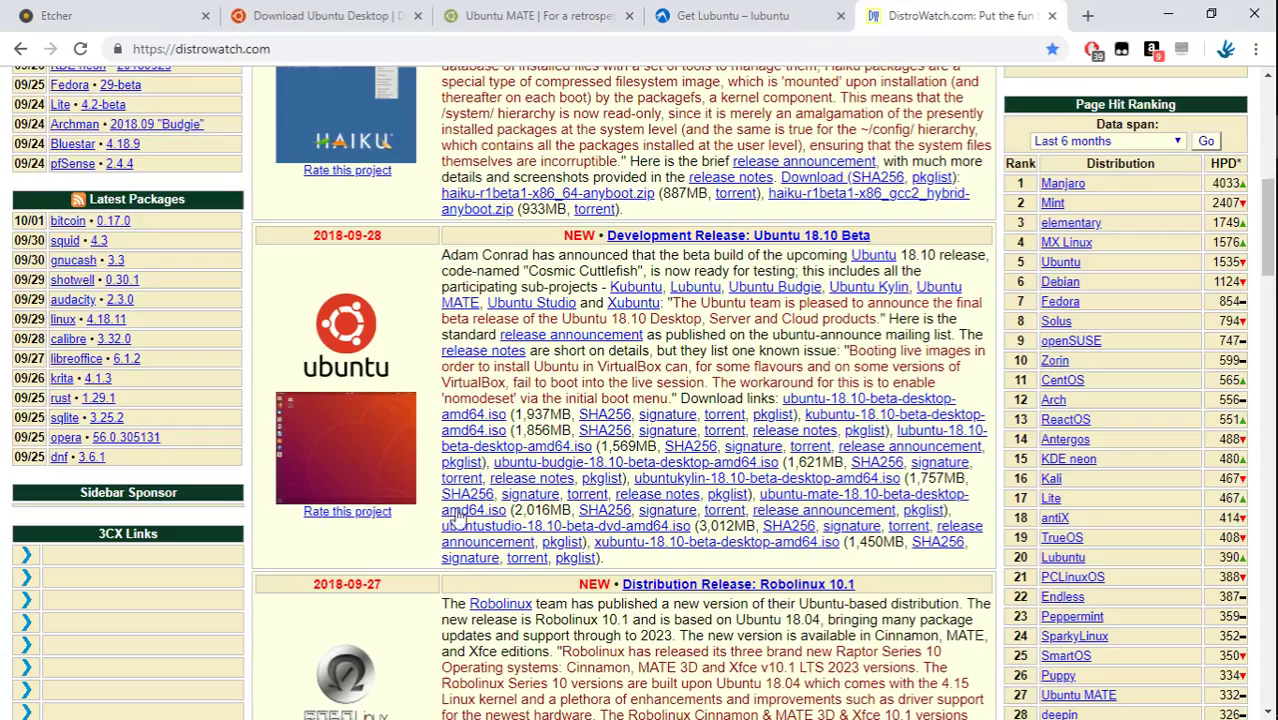
{"action": "scroll", "coordinate": [413, 553], "scroll_direction": "down", "scroll_amount": 10}
{"action": "scroll", "coordinate": [413, 553], "scroll_direction": "down", "scroll_amount": 6}
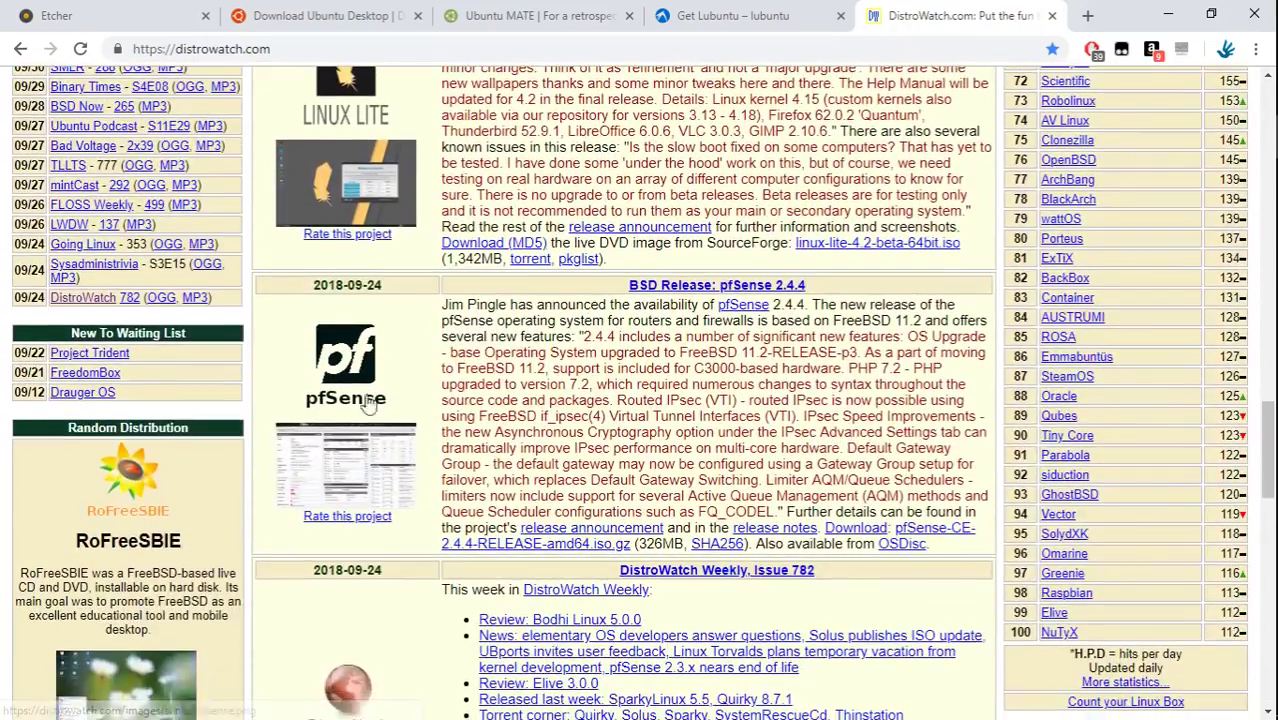
{"action": "scroll", "coordinate": [325, 365], "scroll_direction": "up", "scroll_amount": 3}
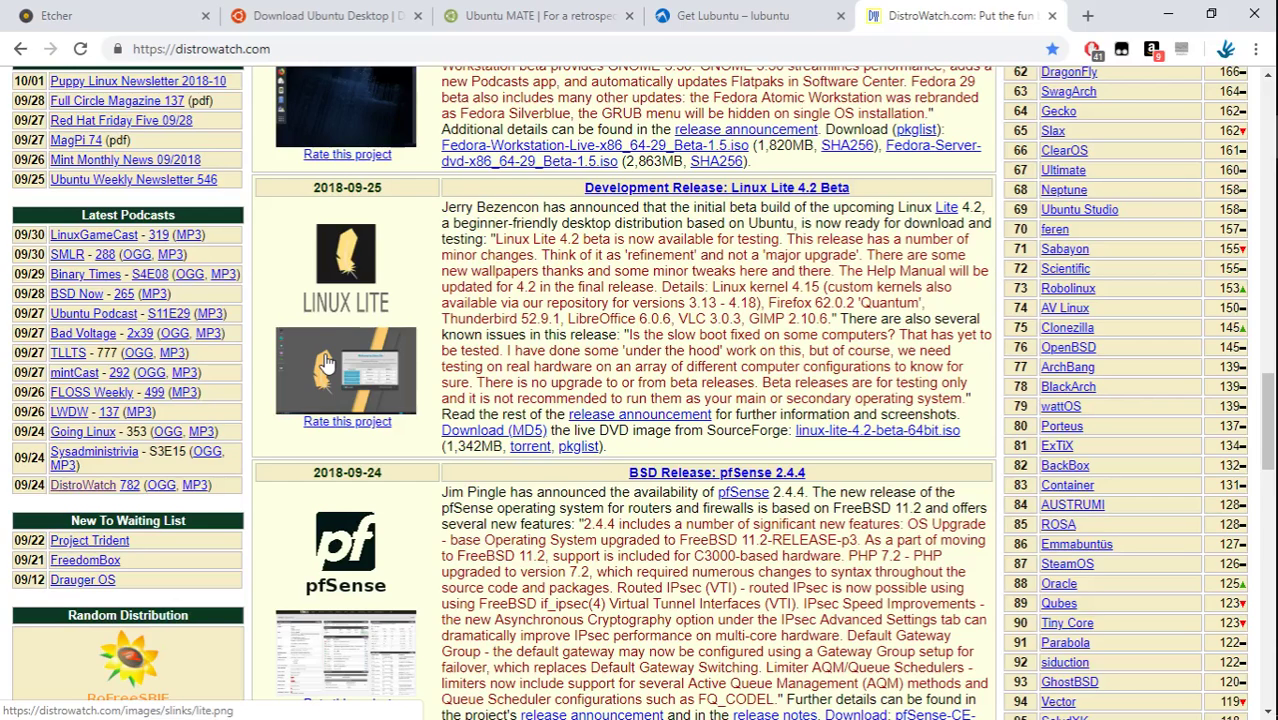
Return to the Ubuntu MATE home page and step through desktop layout screenshots 1 to 7
{"action": "left_click", "coordinate": [715, 16]}
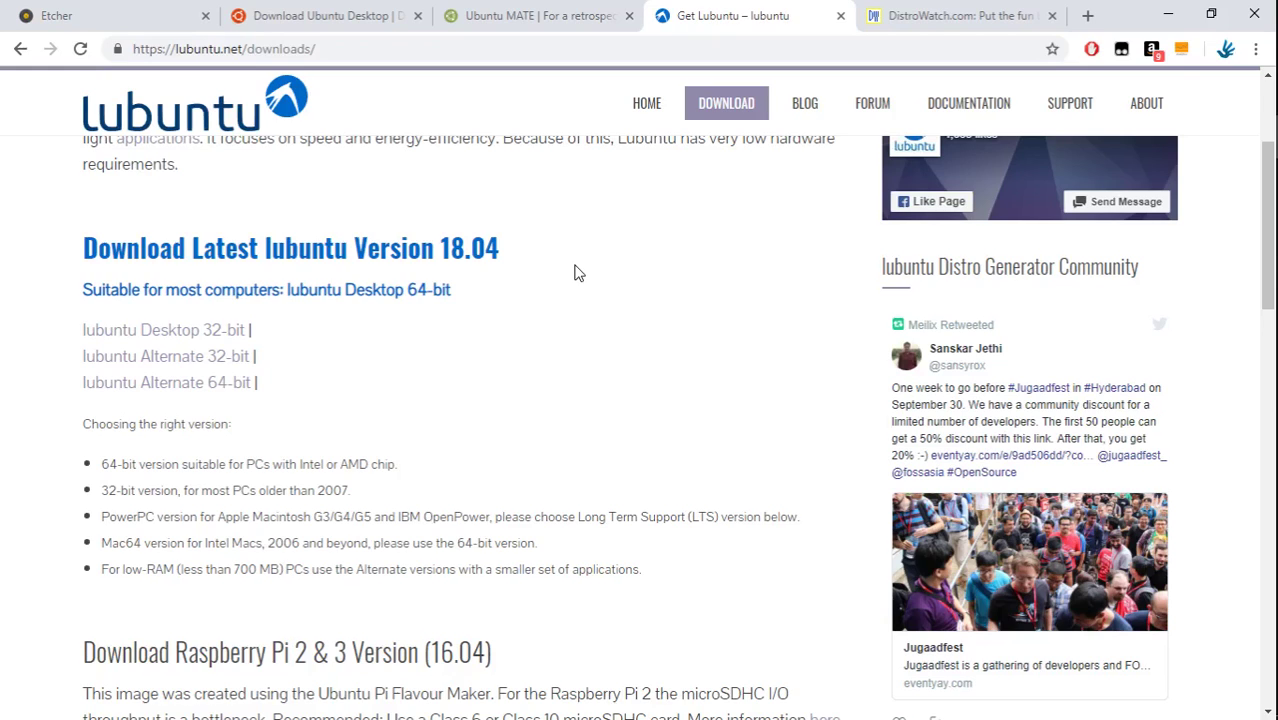
{"action": "left_click", "coordinate": [522, 17]}
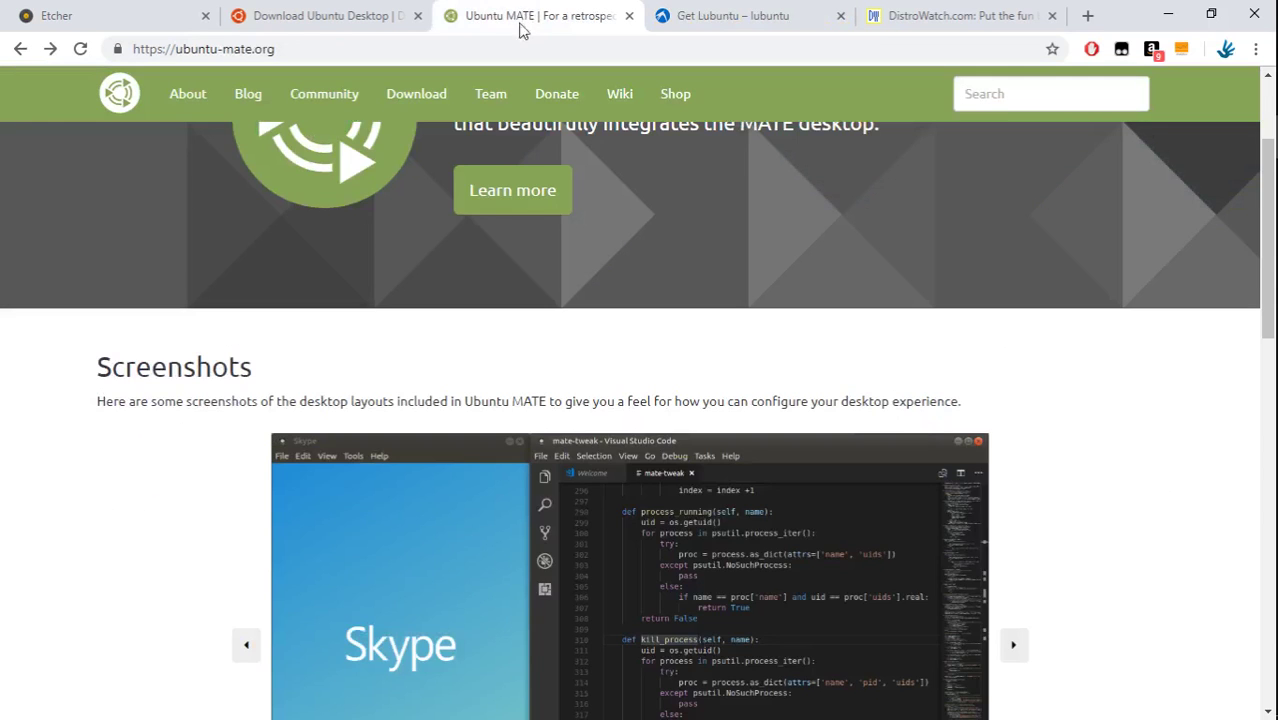
{"action": "scroll", "coordinate": [432, 333], "scroll_direction": "down", "scroll_amount": 5}
{"action": "scroll", "coordinate": [431, 334], "scroll_direction": "up", "scroll_amount": 2}
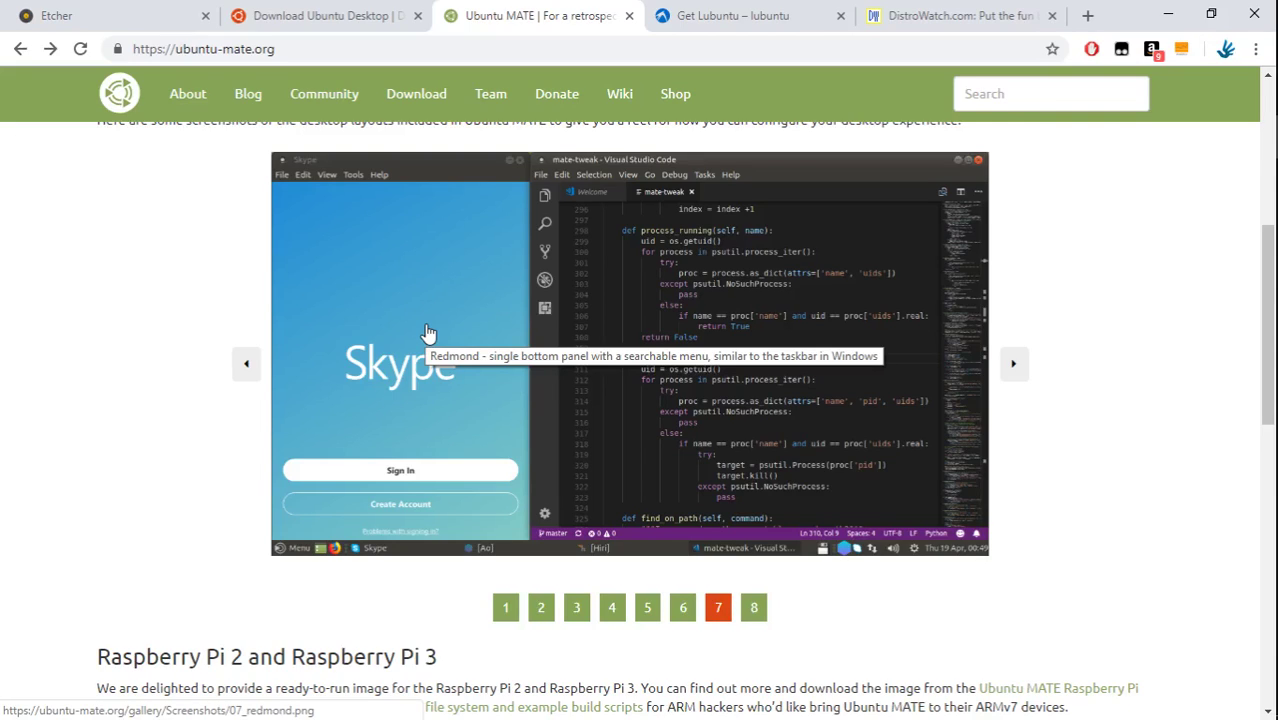
{"action": "left_click", "coordinate": [506, 607]}
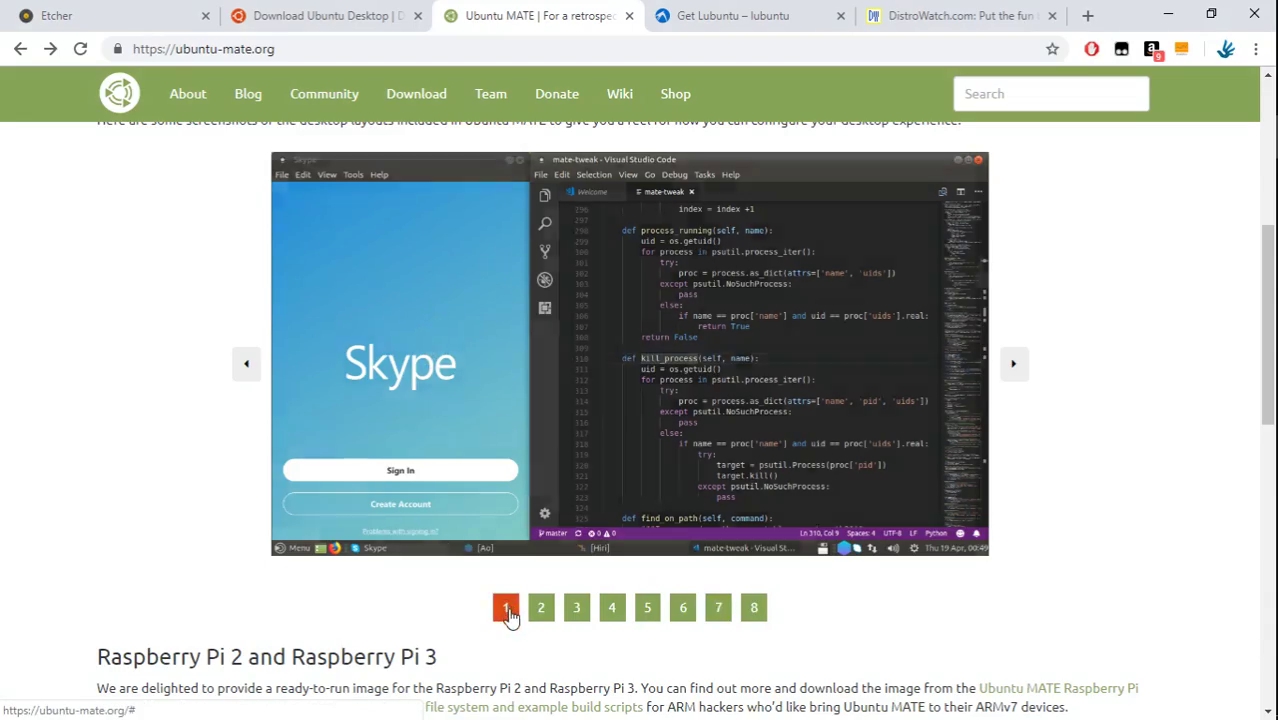
{"action": "left_click", "coordinate": [541, 612]}
{"action": "left_click", "coordinate": [576, 612]}
{"action": "left_click", "coordinate": [612, 612]}
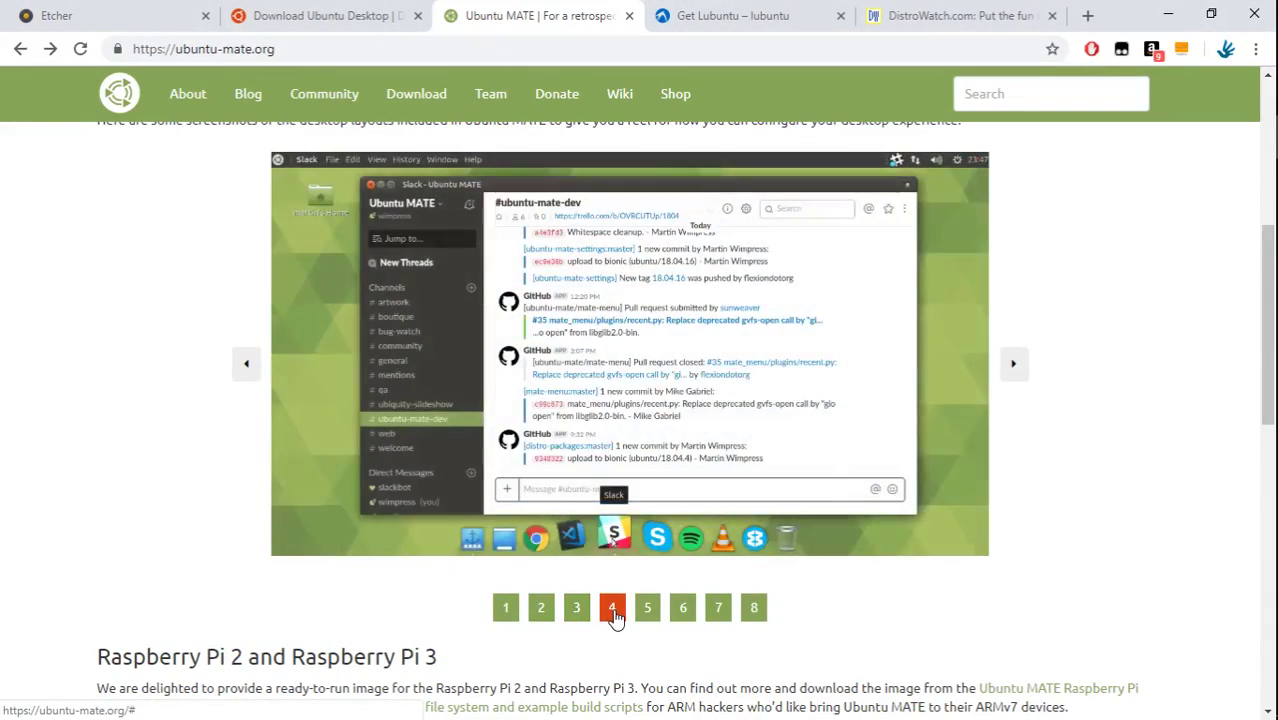
{"action": "left_click", "coordinate": [647, 612]}
{"action": "left_click", "coordinate": [683, 612]}
{"action": "left_click", "coordinate": [718, 612]}
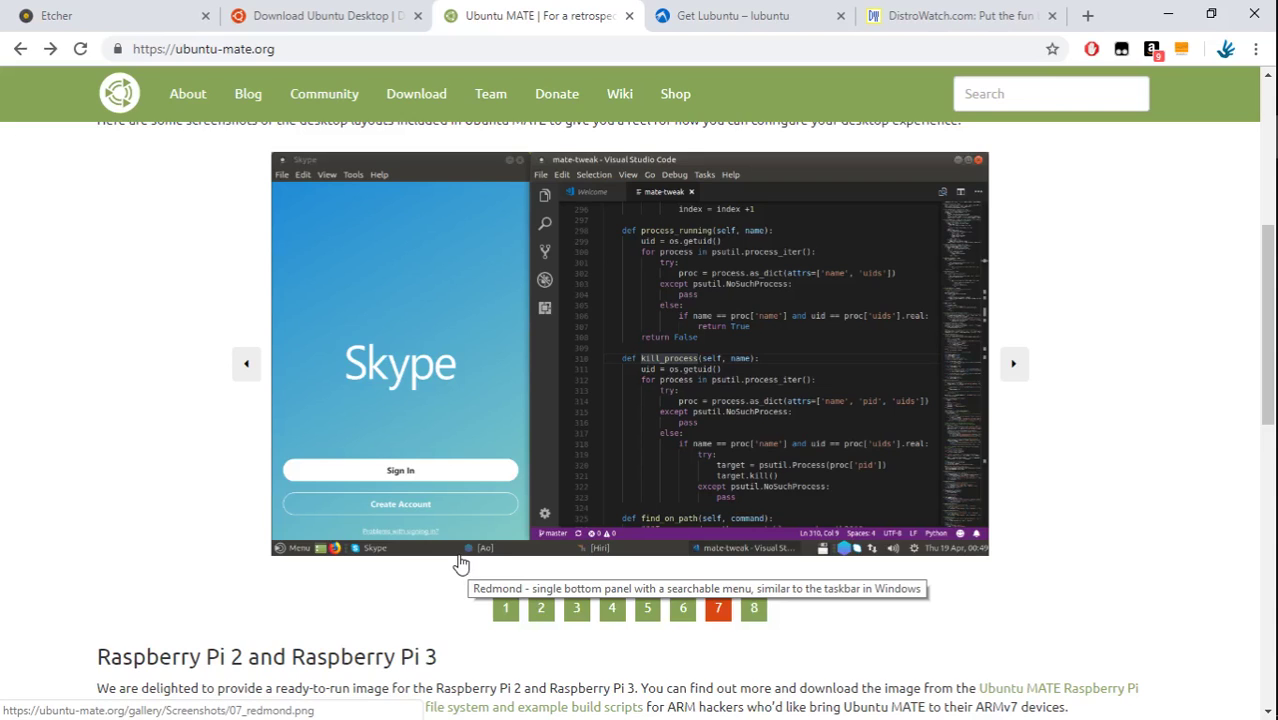
Switch to the OBS window with the recording controls
{"action": "mouse_move", "coordinate": [1268, 510]}
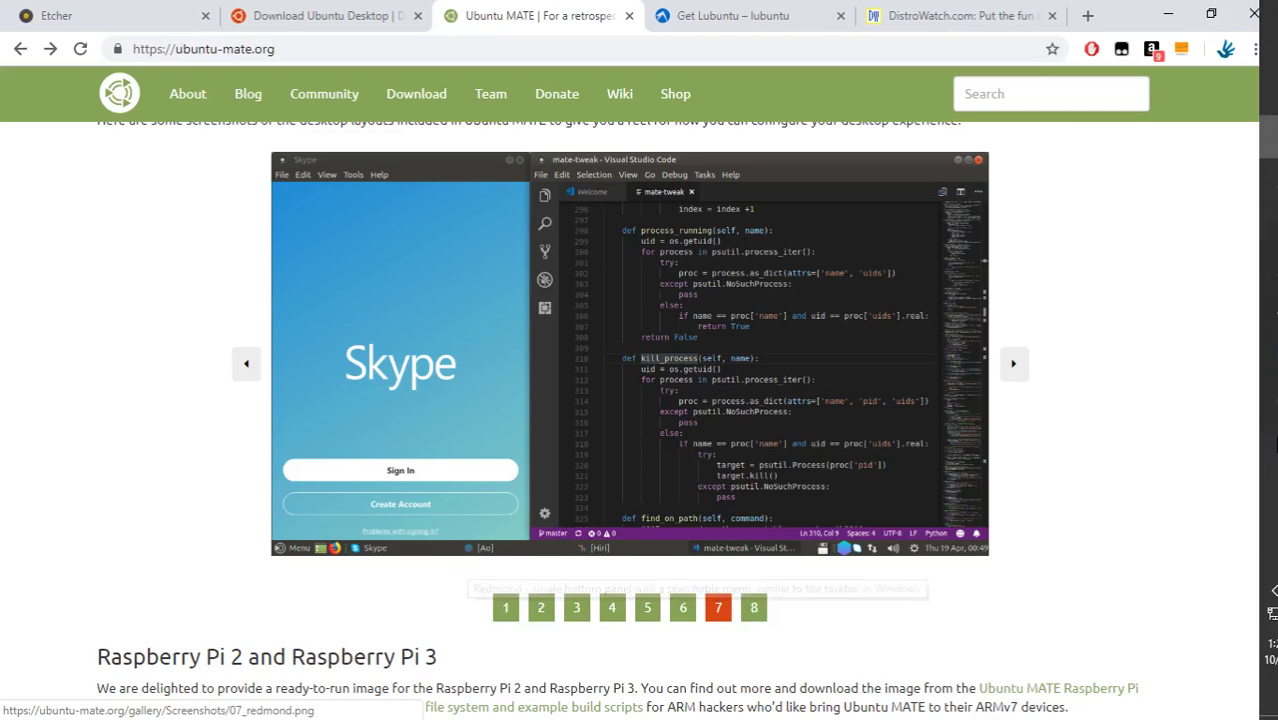
{"action": "left_click", "coordinate": [1251, 418]}
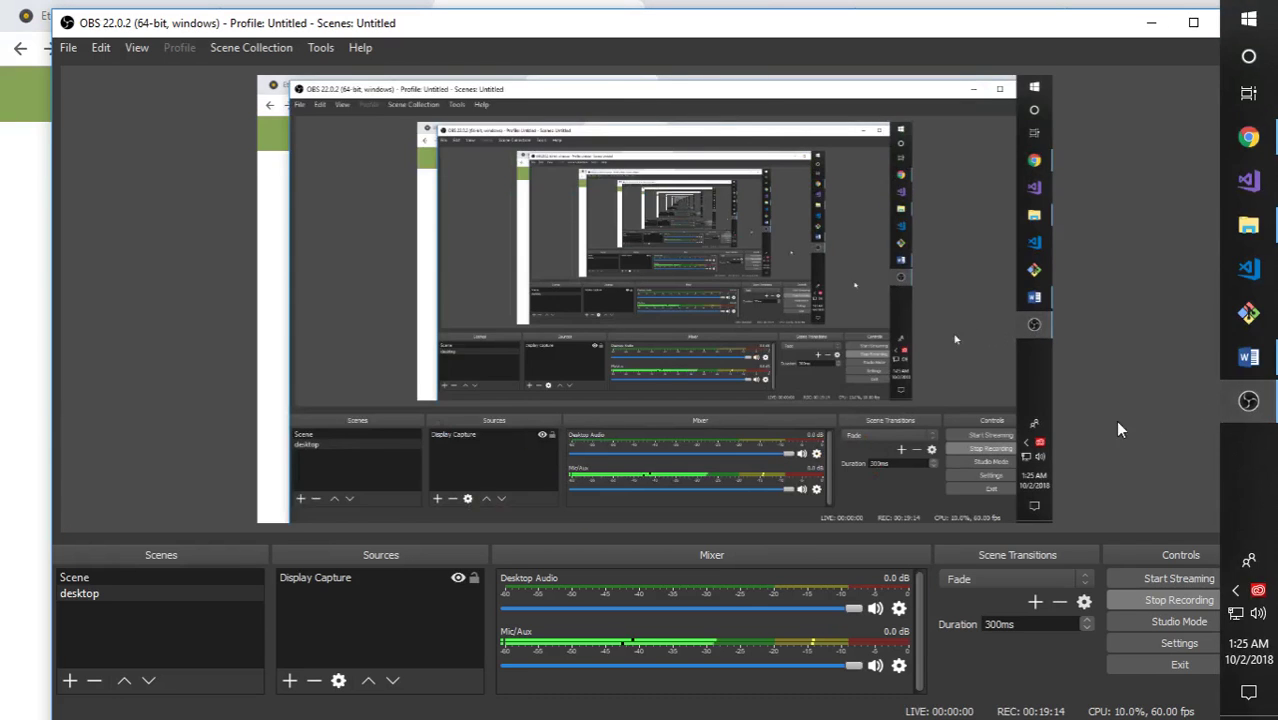